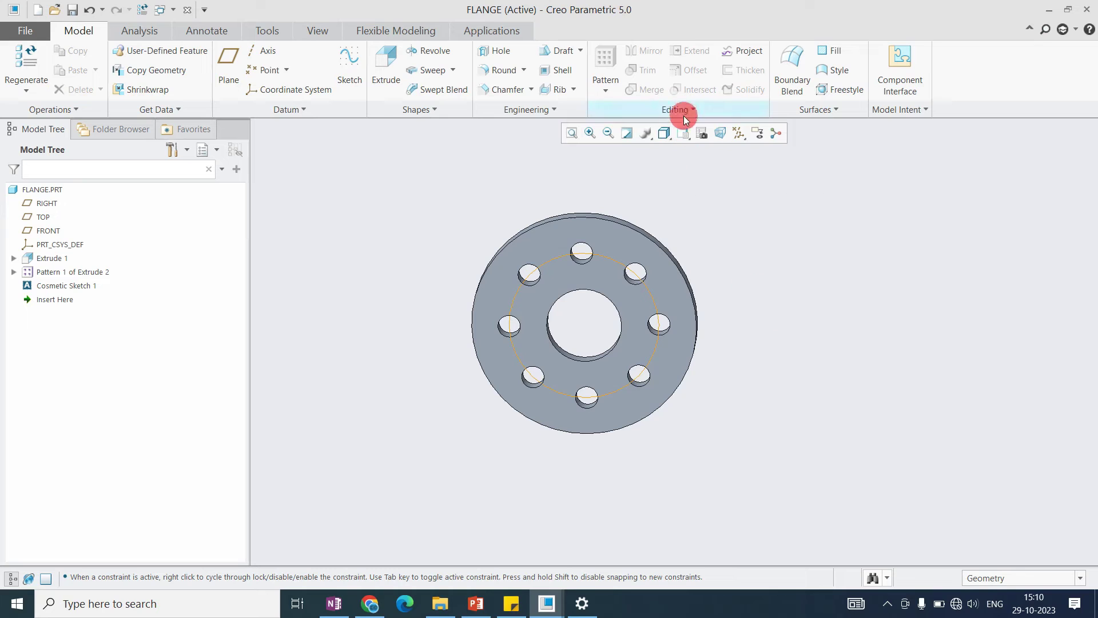
left_click(678, 110)
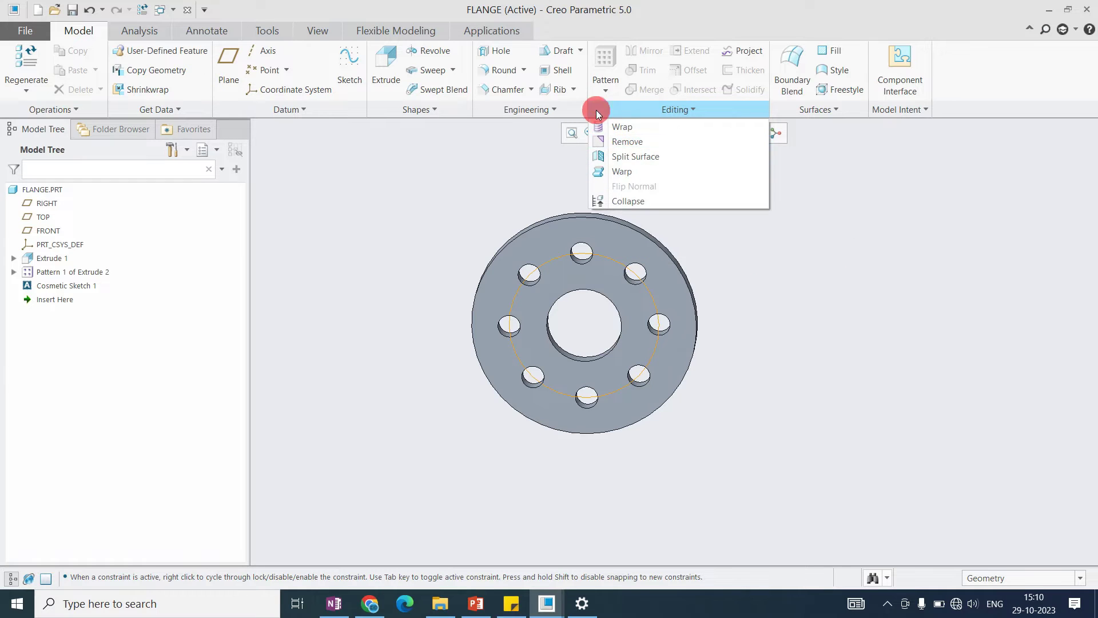
left_click(551, 109)
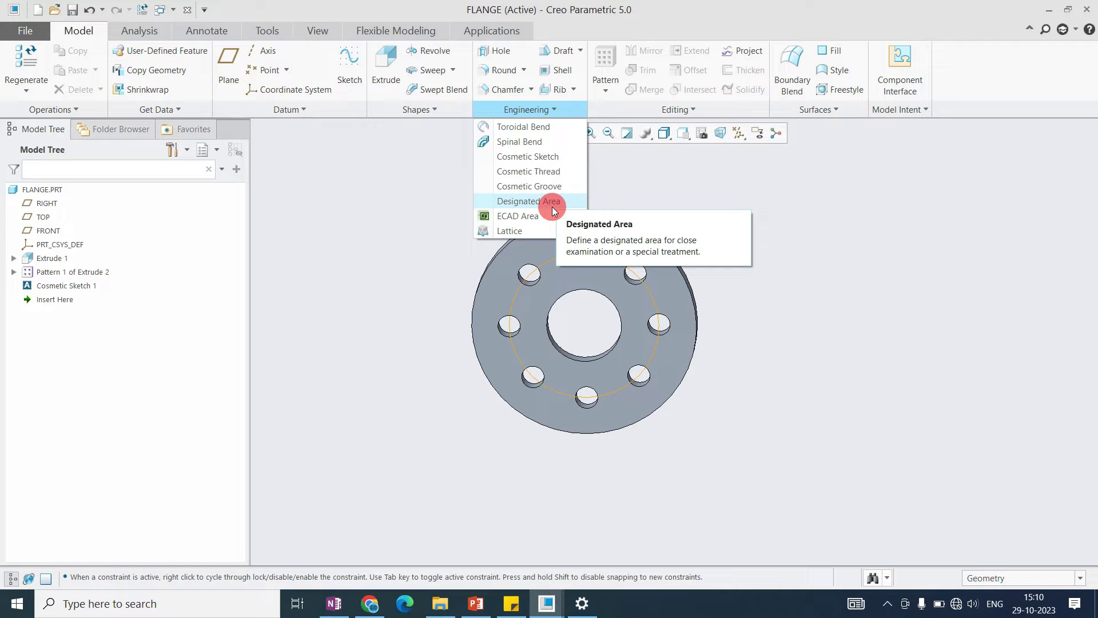
left_click(738, 187)
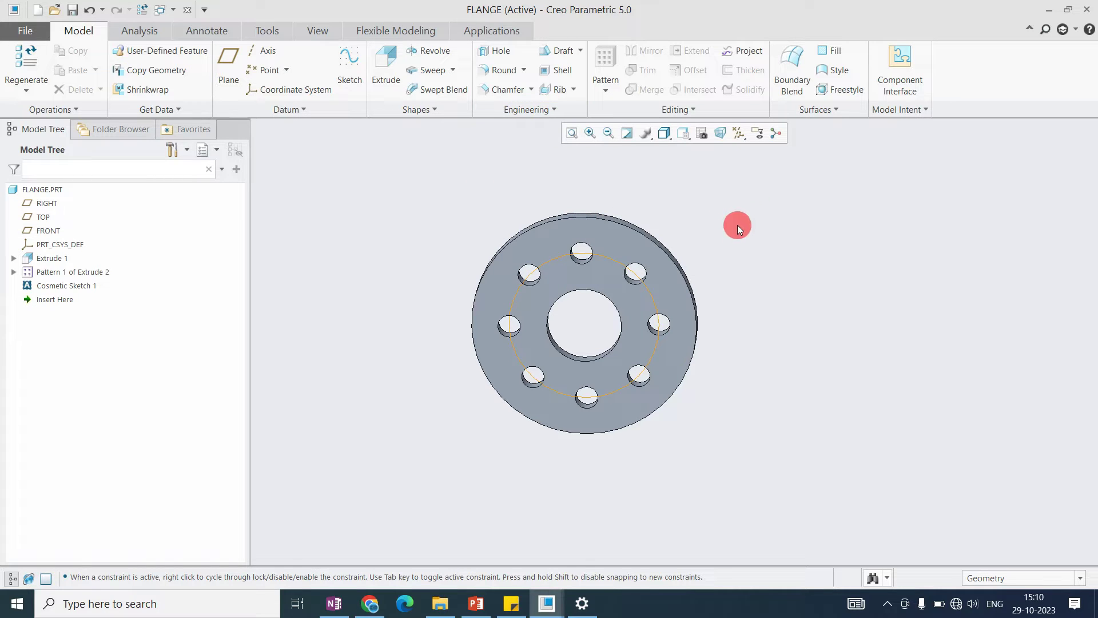
middle_click_drag(740, 235, 593, 257)
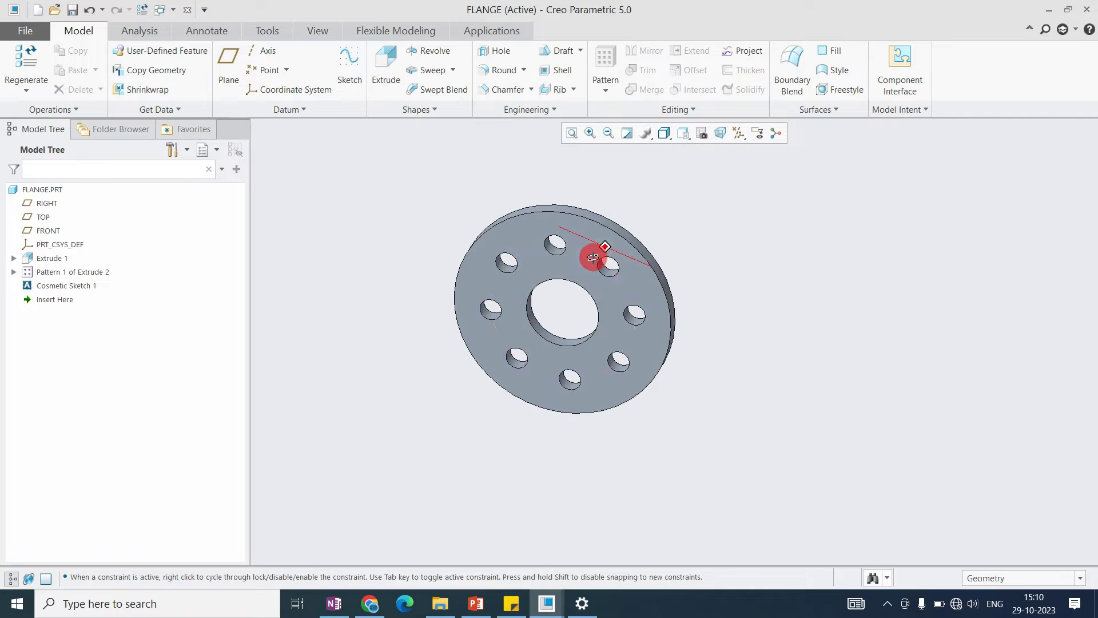
left_click(531, 109)
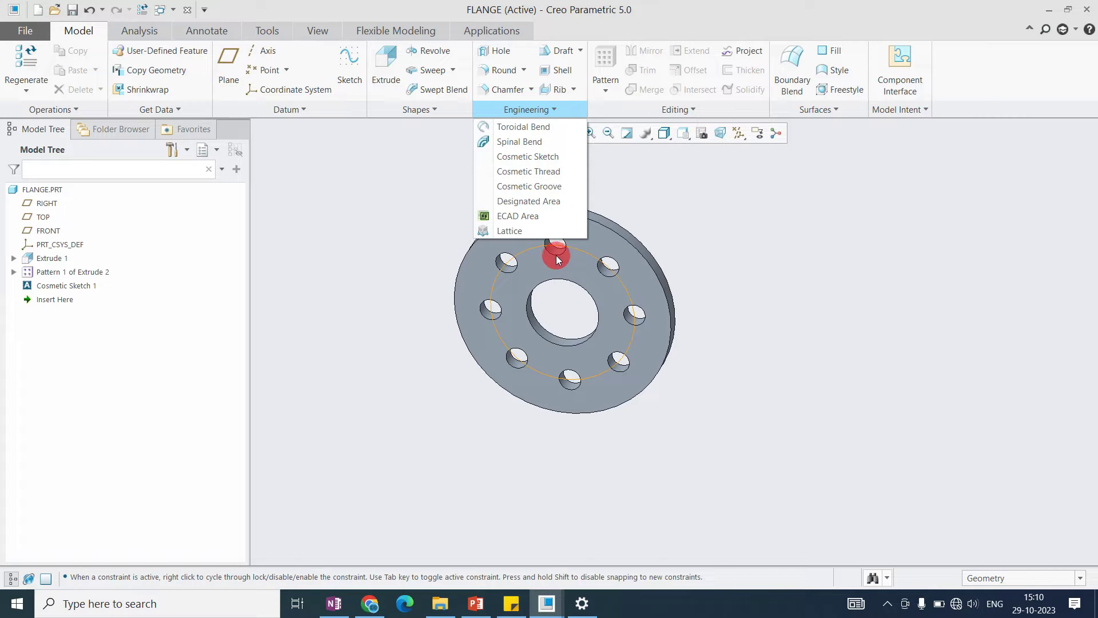
left_click(777, 243)
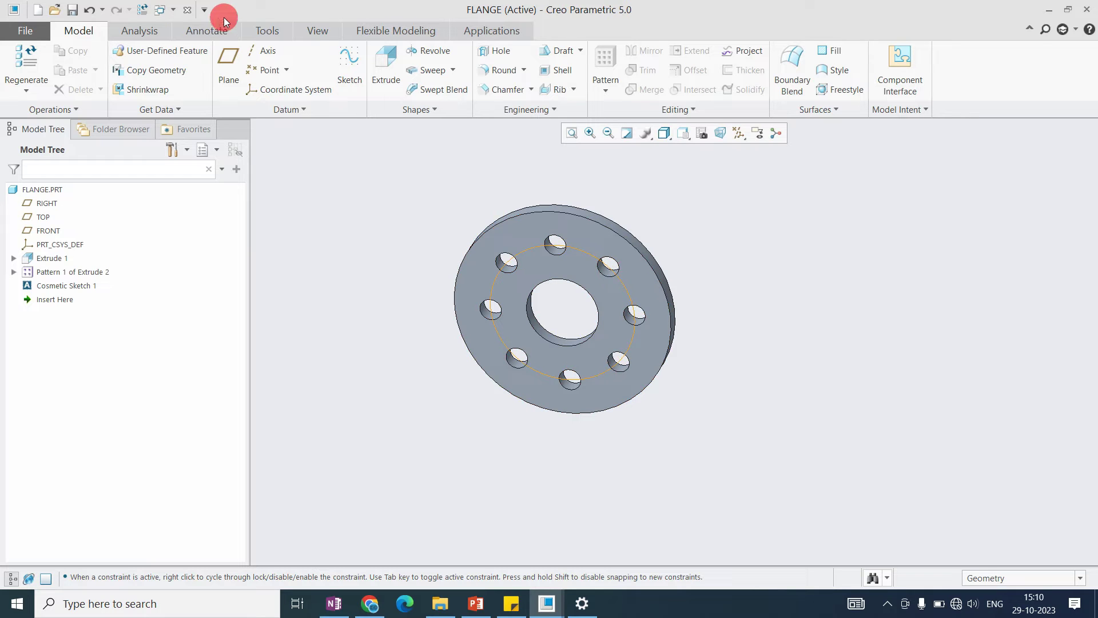
Step: Switch to the FLANGE.DRW drawing and examine the cosmetic bolt circle through the holes in the front view
left_click(162, 13)
left_click(174, 44)
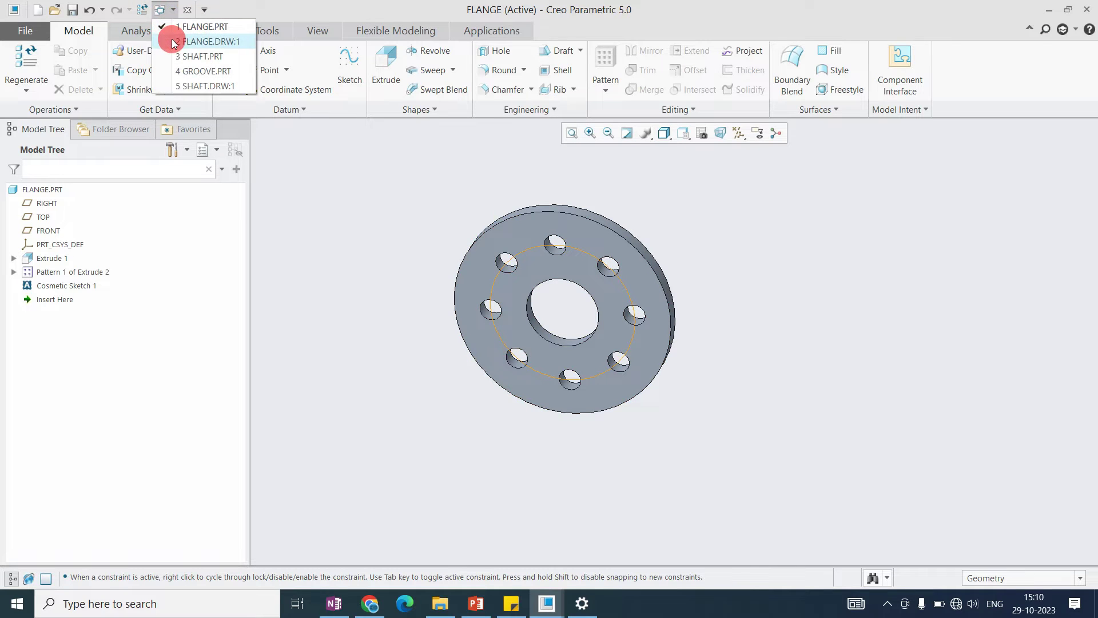
left_click(488, 302)
left_click(527, 269)
left_click(518, 249)
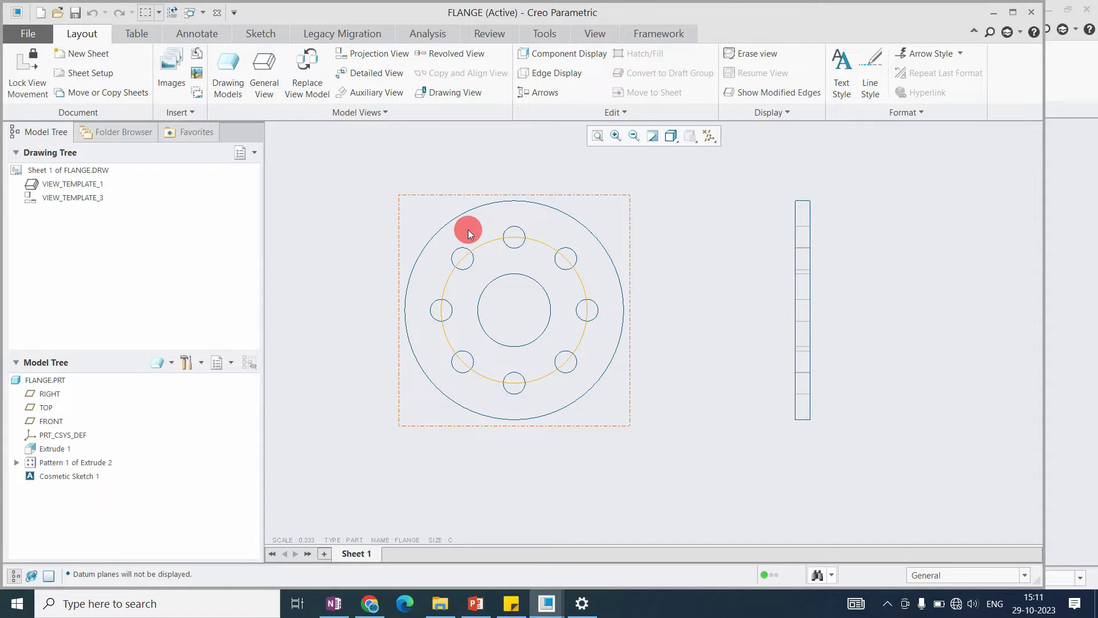
left_click(196, 36)
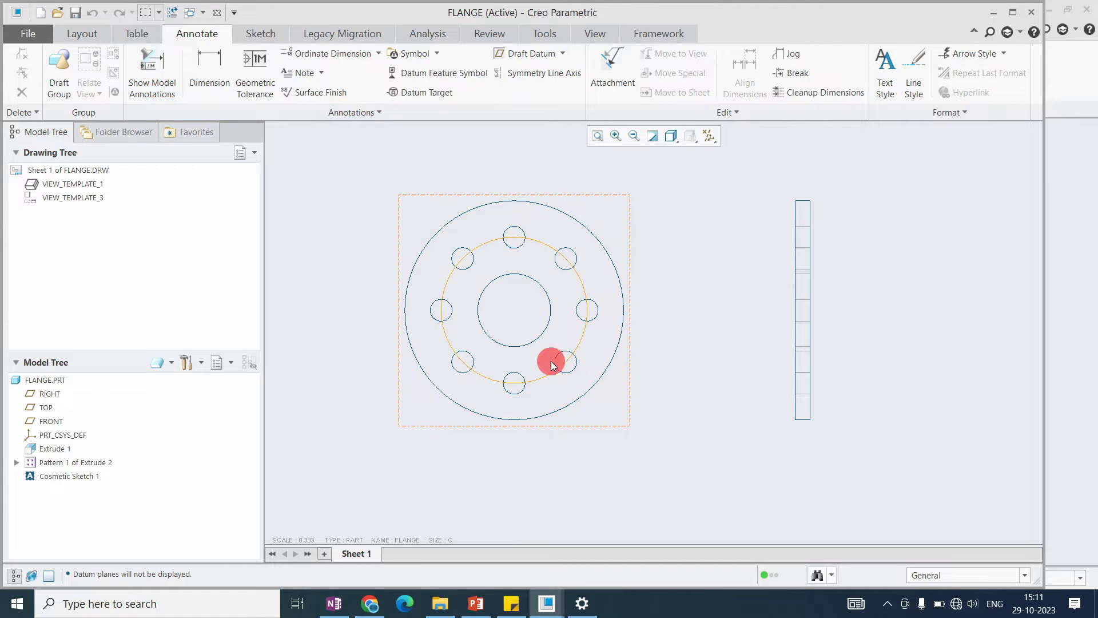
Step: Switch to the SHAFT.PRT model and examine the stepped shaft from its designated stub end and its bored end
left_click(191, 15)
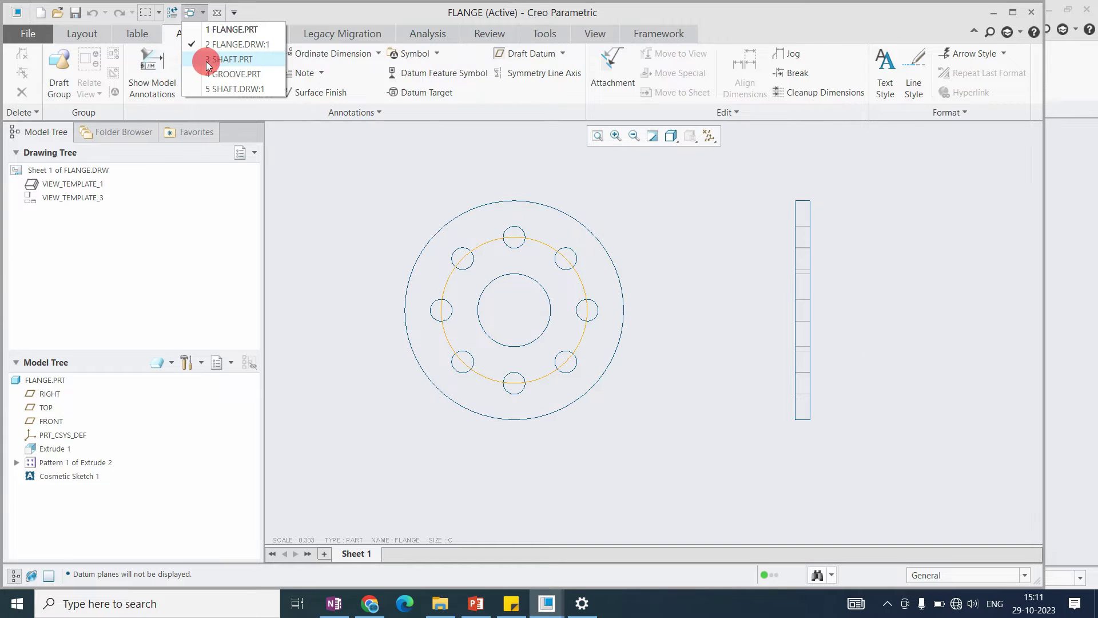
left_click(208, 60)
scroll(527, 356, "down", 1)
scroll(560, 344, "up", 4)
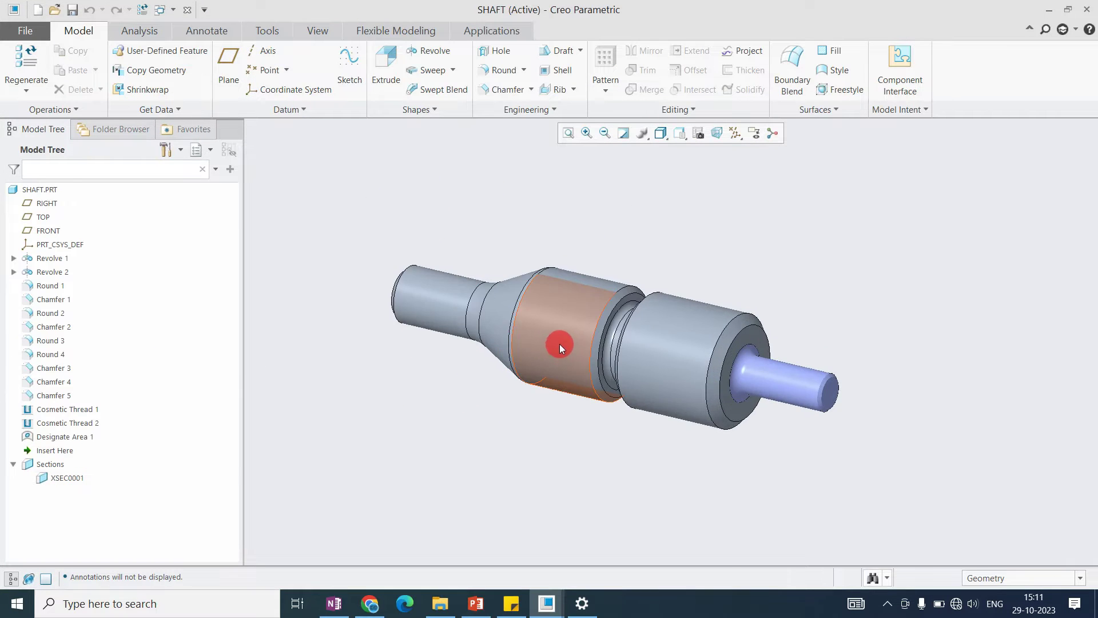
scroll(533, 336, "down", 1)
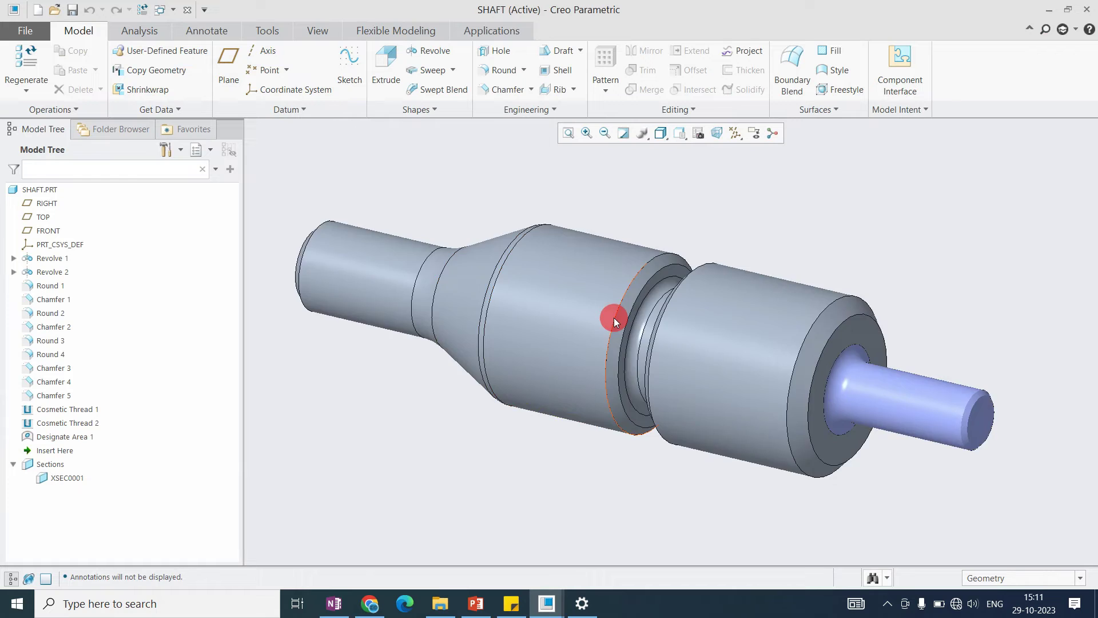
scroll(613, 317, "down", 1)
middle_click_drag(619, 322, 431, 362)
scroll(618, 279, "up", 4)
scroll(574, 273, "down", 3)
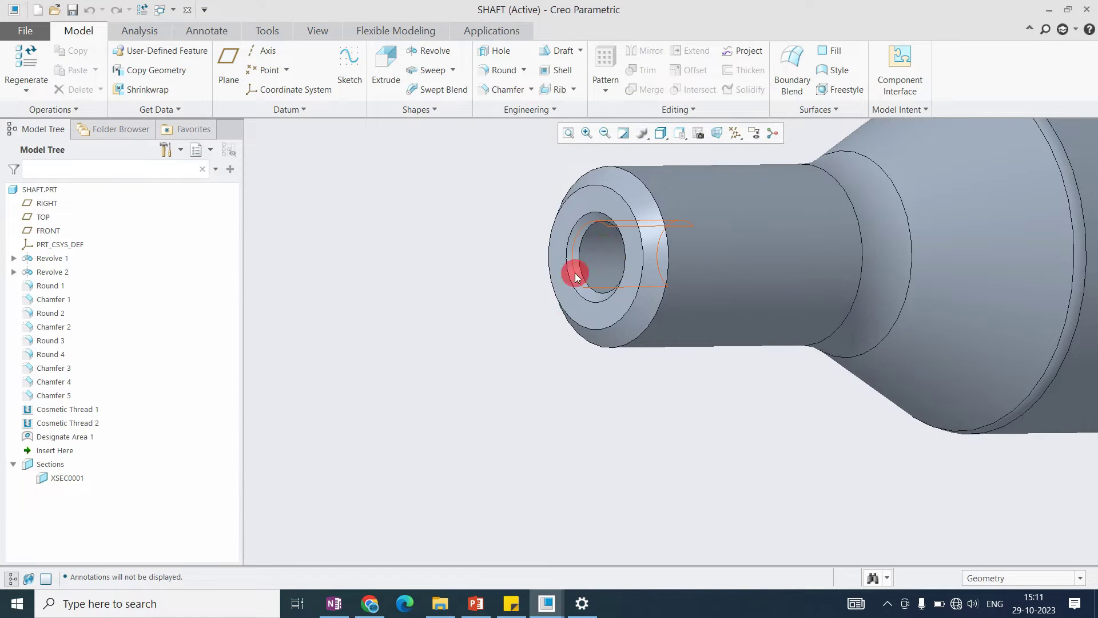
Step: Move the feature insertion point above Designate Area 1, directly after Cosmetic Thread 2
middle_click_drag(485, 321, 765, 309)
left_click_drag(57, 450, 61, 427)
scroll(719, 282, "down", 3)
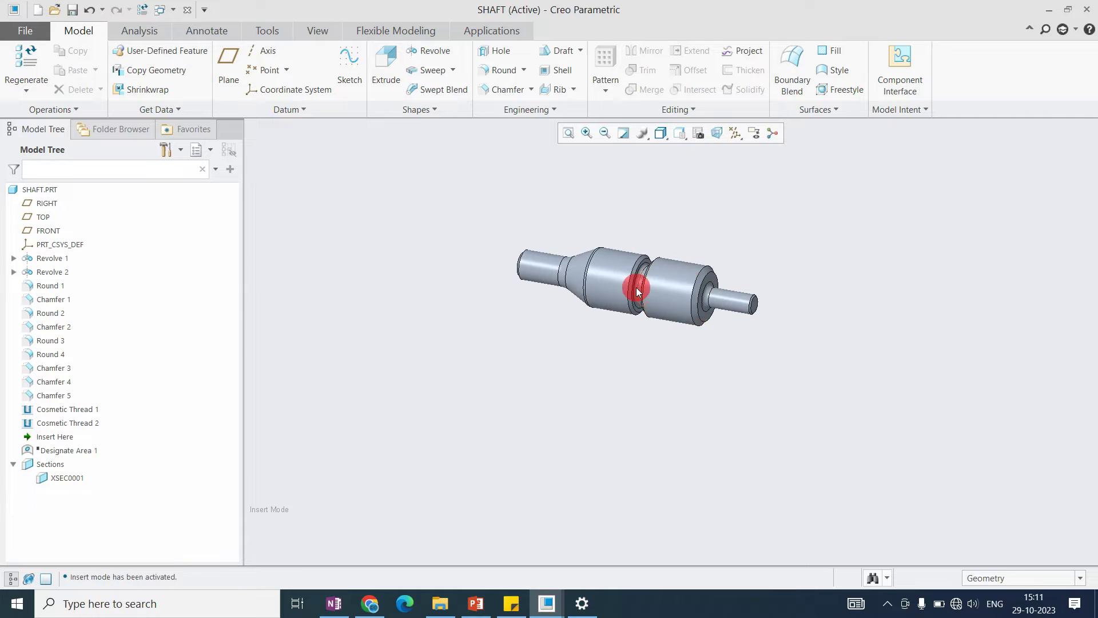
scroll(739, 280, "up", 2)
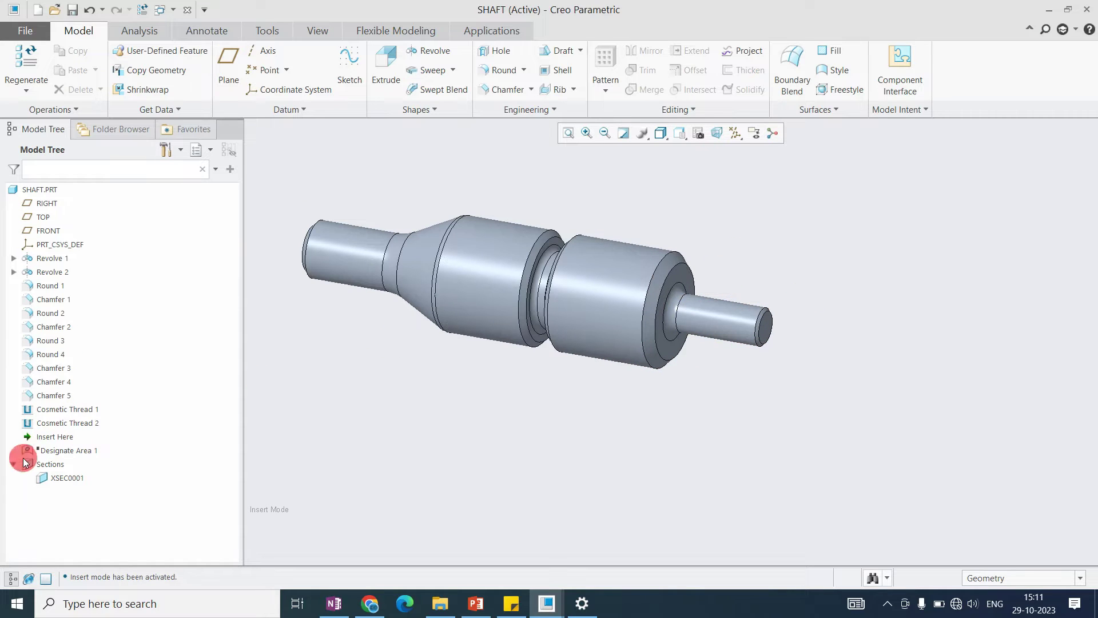
Step: Highlight Cosmetic Thread 1 and examine its extent on the narrow stub end of the shaft
left_click(57, 410)
scroll(761, 340, "up", 5)
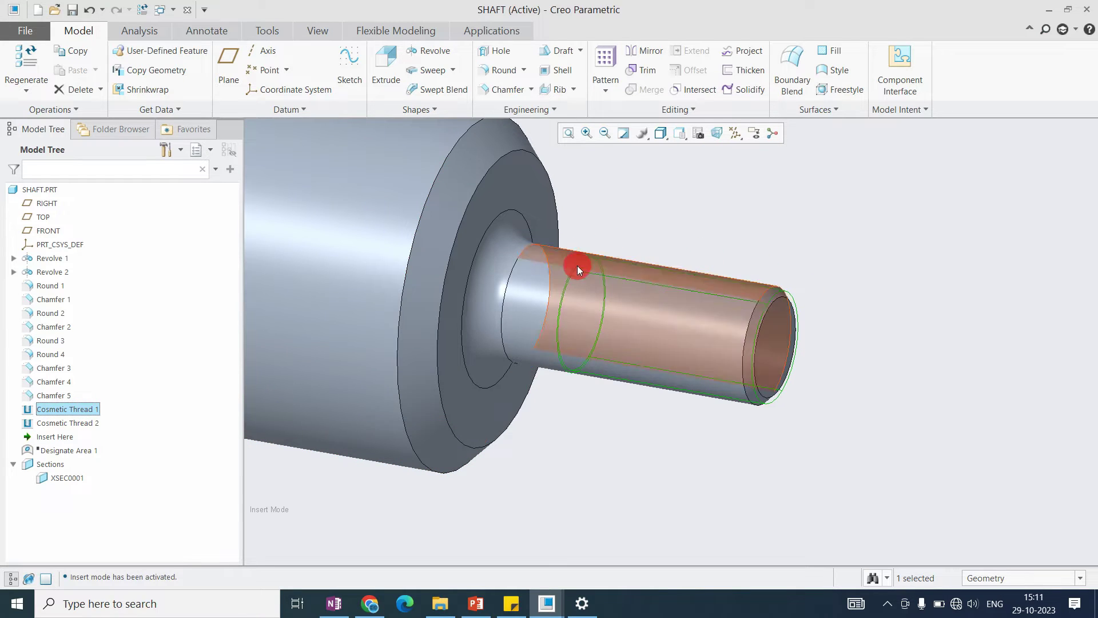
scroll(689, 241, "up", 3)
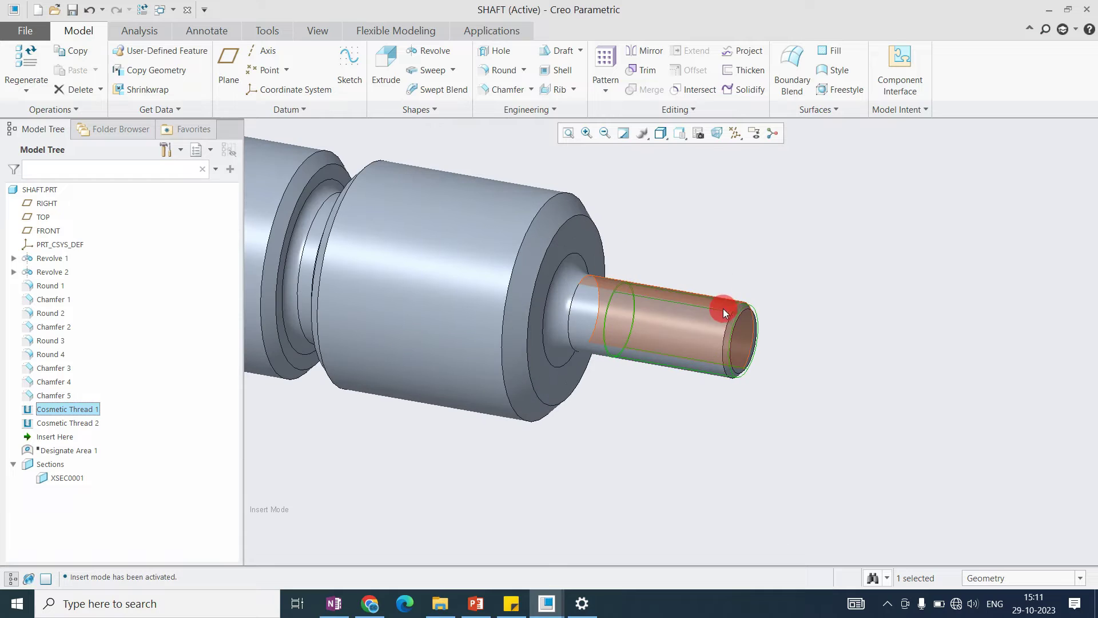
scroll(707, 318, "up", 1)
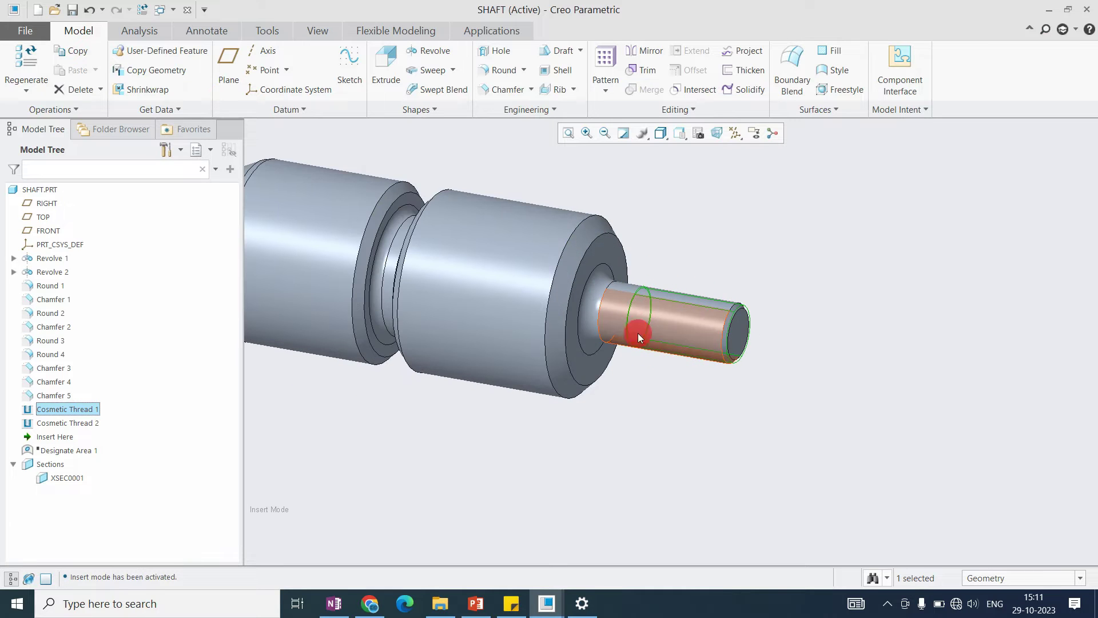
left_click(603, 489)
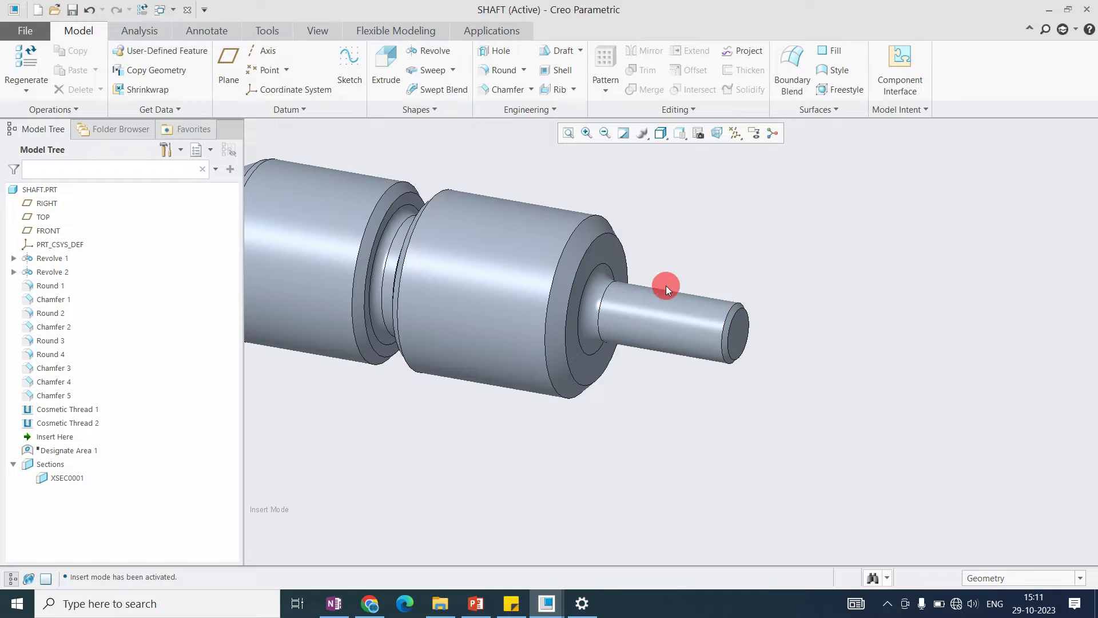
scroll(716, 299, "down", 2)
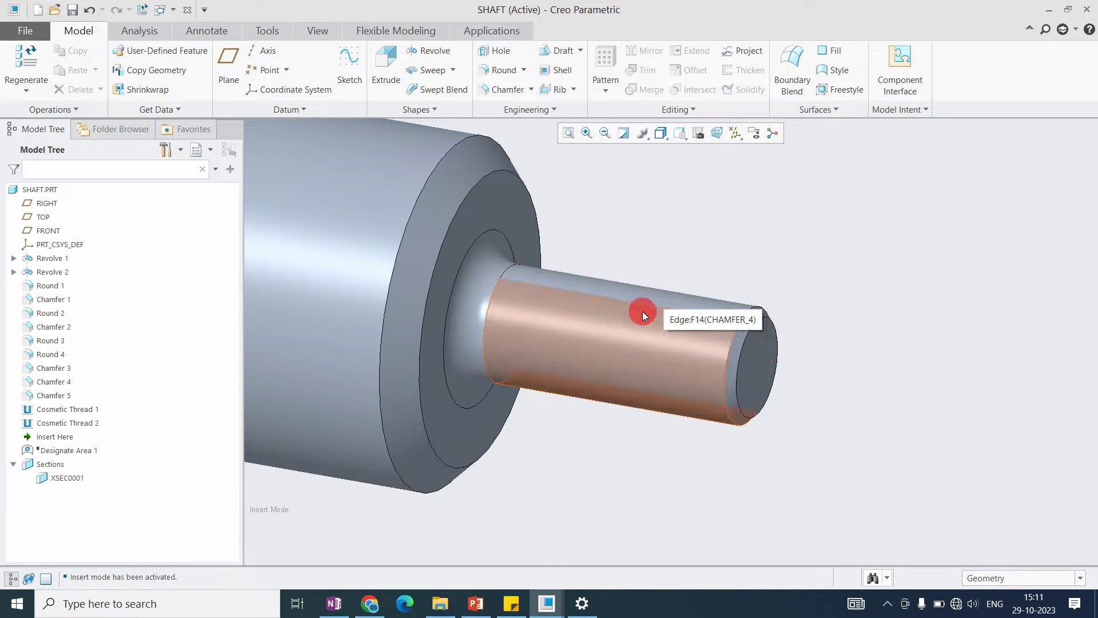
left_click(82, 408)
scroll(753, 334, "up", 3)
scroll(753, 334, "down", 2)
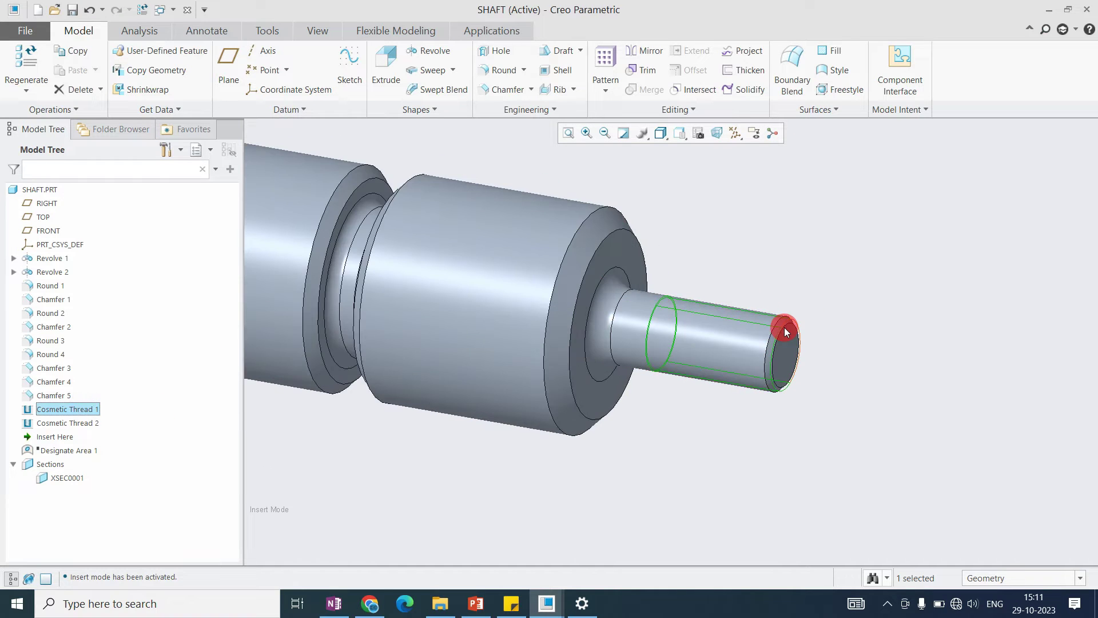
scroll(764, 328, "up", 3)
scroll(440, 276, "down", 3)
Step: Highlight Cosmetic Thread 2 and examine it inside the bored end of the shaft
middle_click_drag(473, 299, 392, 203)
left_click(393, 203)
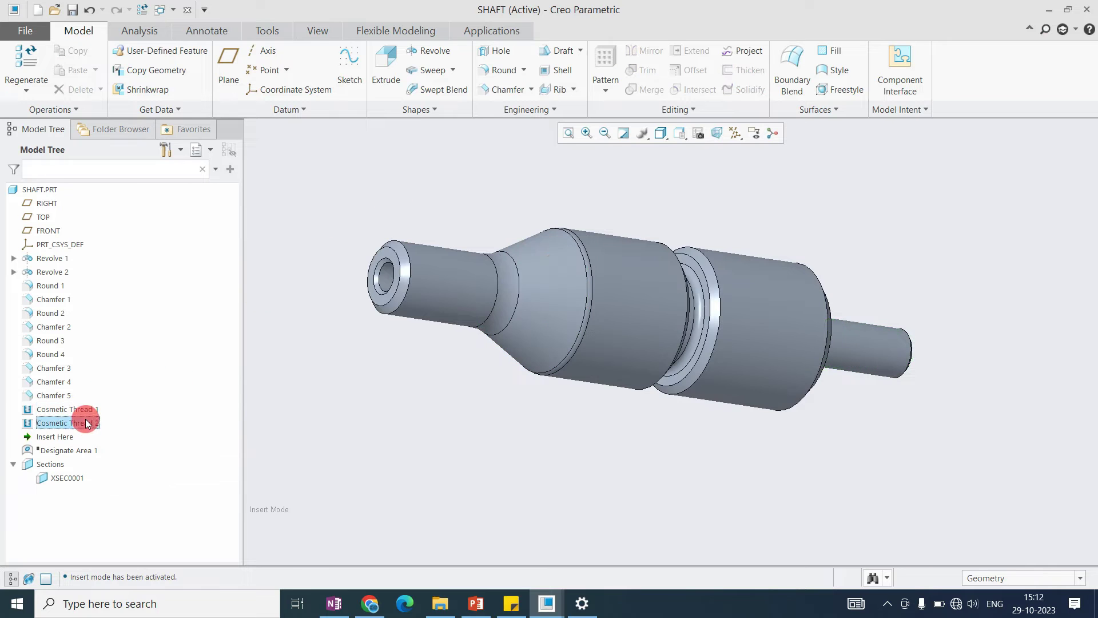
left_click(87, 423)
scroll(358, 283, "down", 4)
scroll(482, 267, "up", 5)
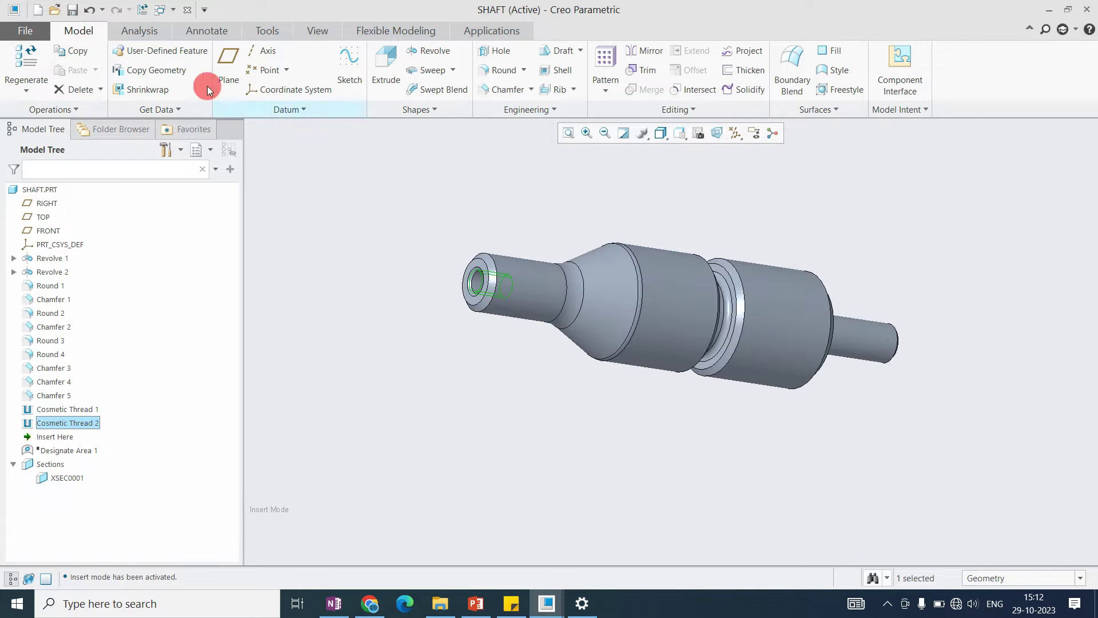
Step: Switch to the SHAFT.DRW drawing, highlight Cosmetic Thread 1 and examine its lines on the stub end in the section view
left_click(161, 16)
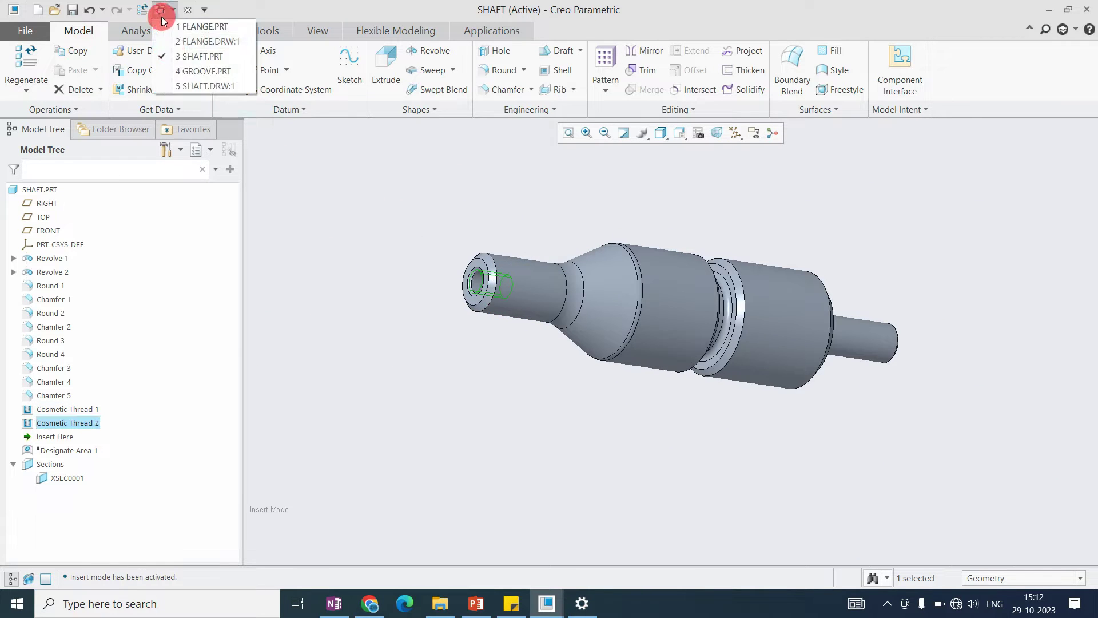
left_click(183, 87)
scroll(522, 315, "down", 2)
scroll(51, 492, "down", 3)
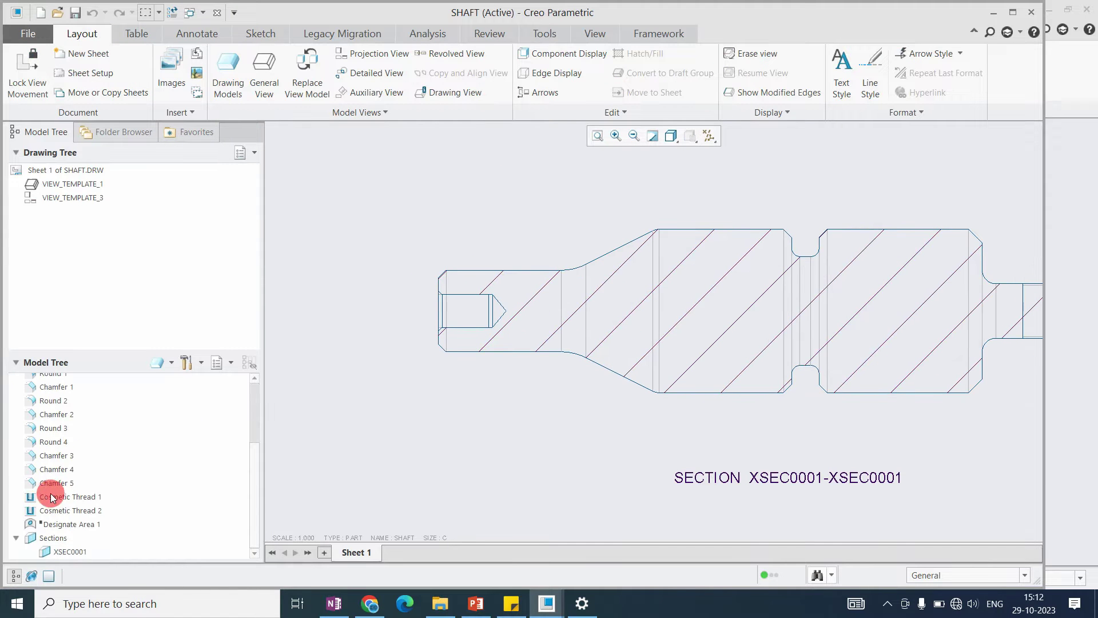
left_click(61, 499)
scroll(730, 327, "up", 2)
scroll(715, 318, "down", 3)
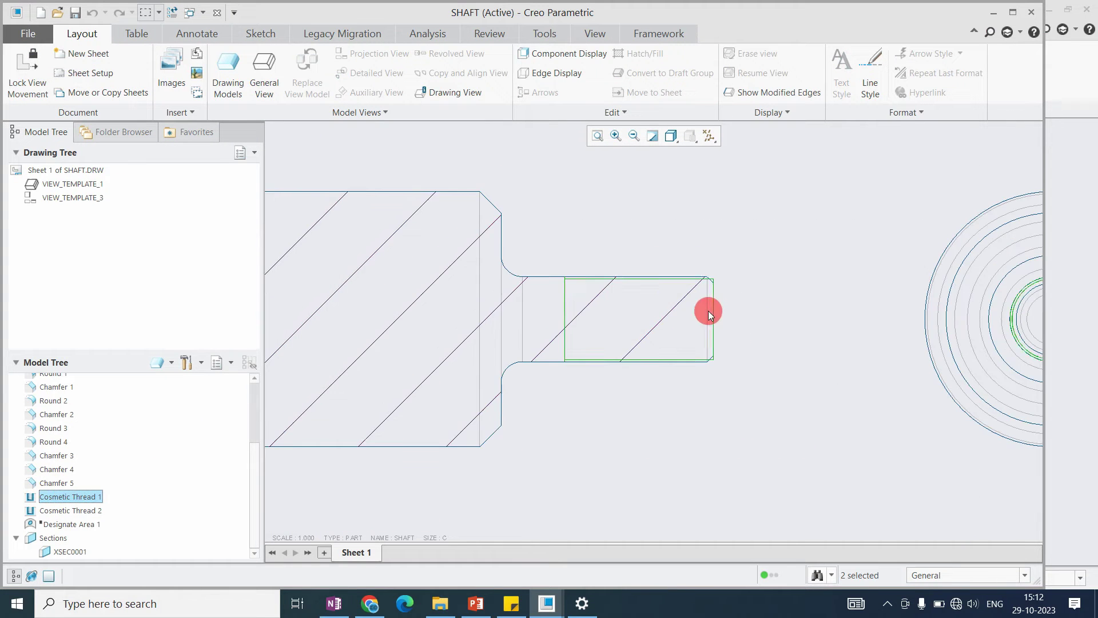
left_click(735, 303)
scroll(720, 291, "down", 3)
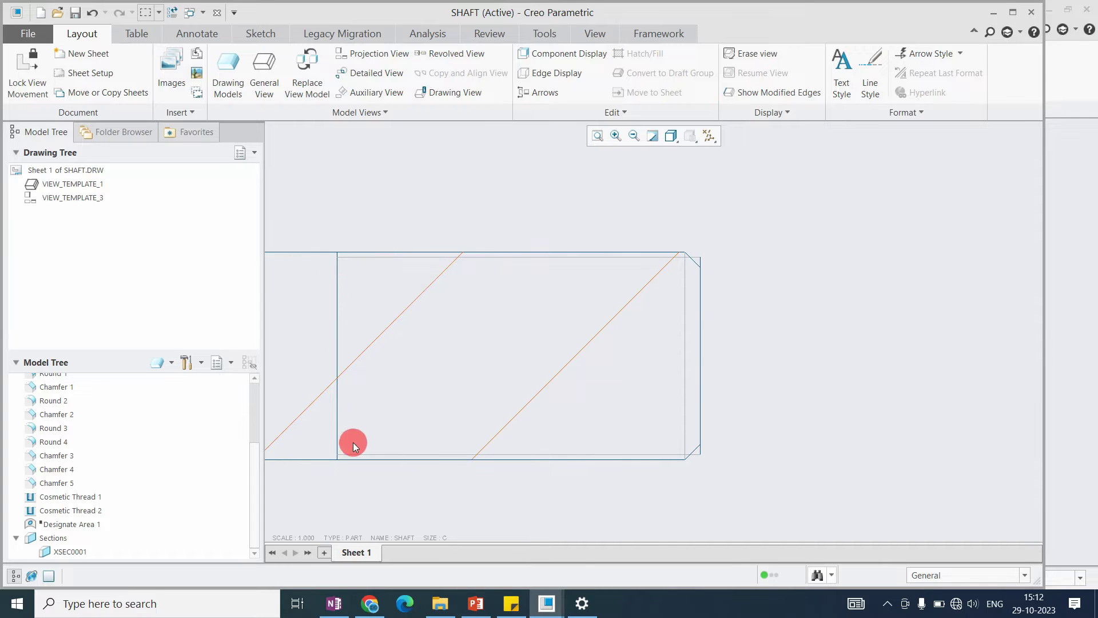
Step: Examine the internal thread lines around the chamfered mouth of the blind hole in the section view
scroll(821, 376, "up", 3)
scroll(406, 377, "down", 4)
scroll(406, 376, "down", 4)
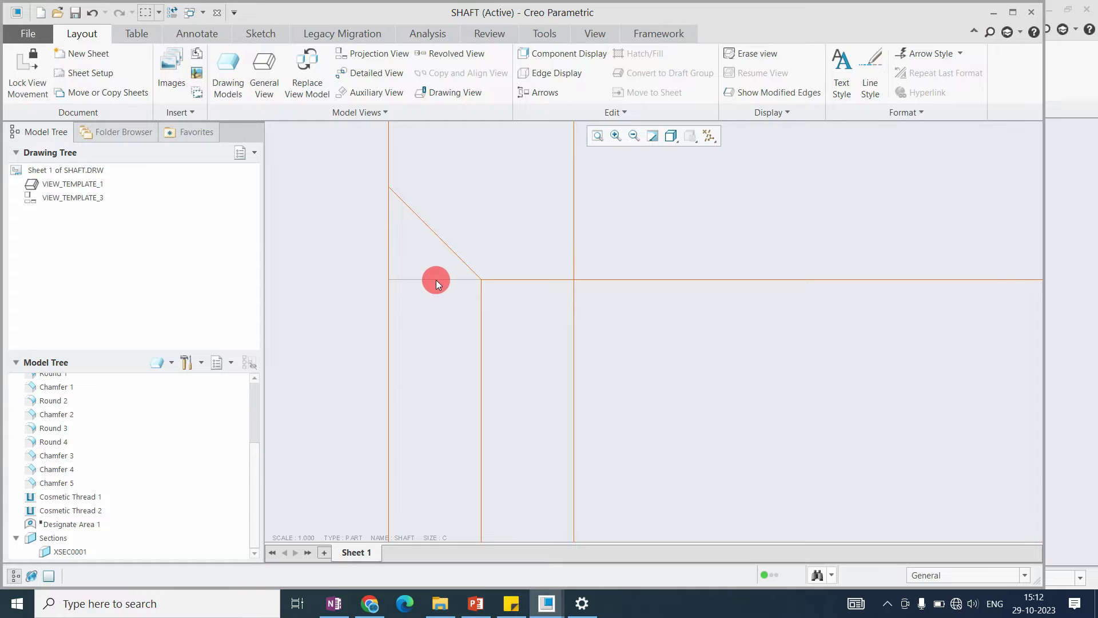
scroll(471, 286, "up", 3)
scroll(432, 293, "down", 4)
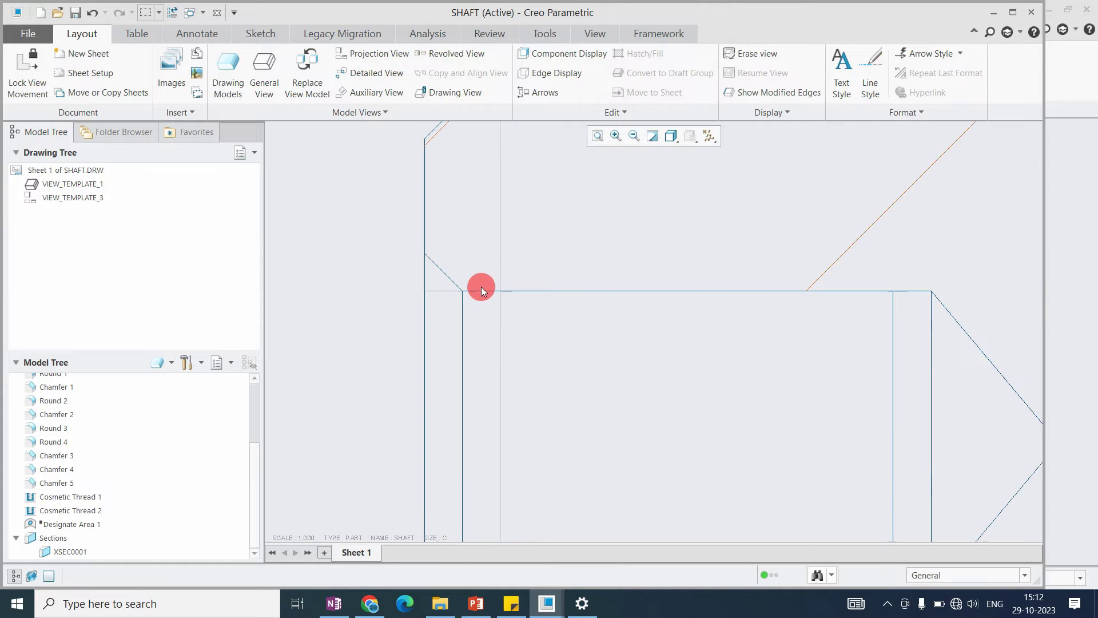
scroll(498, 292, "up", 3)
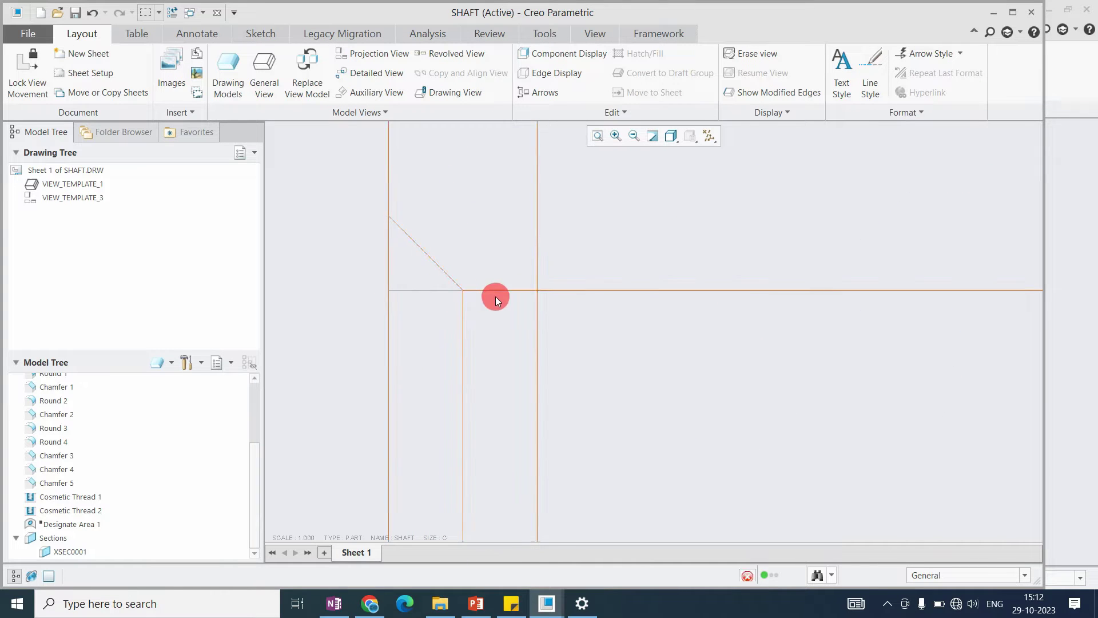
Step: Return to the SHAFT.PRT model and highlight Cosmetic Thread 2 in the bored end
left_click(191, 13)
left_click(216, 61)
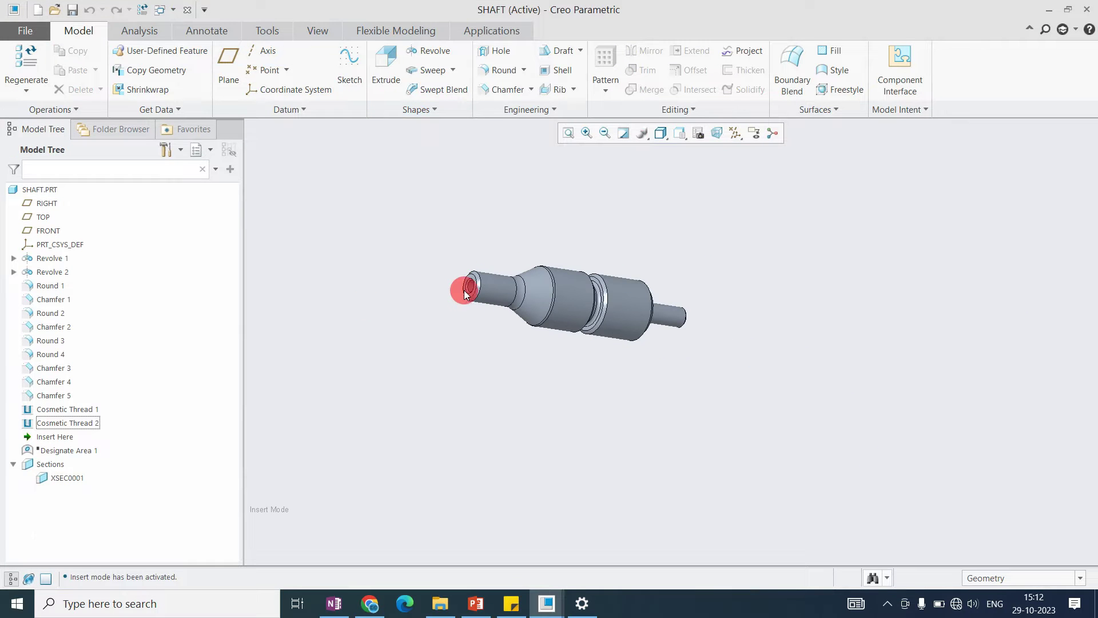
left_click(80, 423)
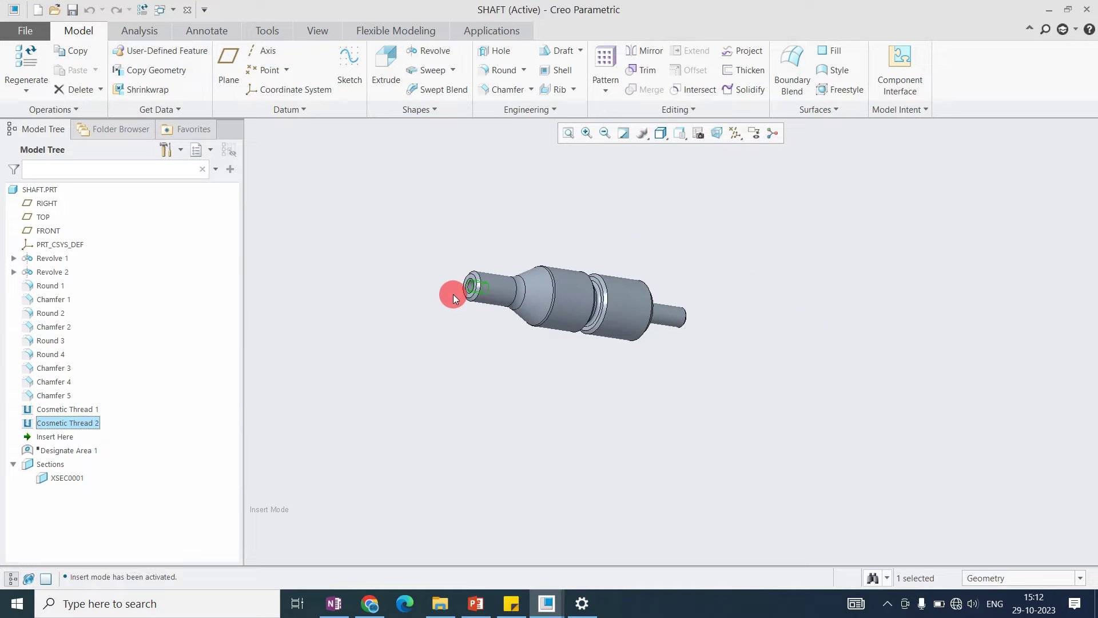
scroll(453, 294, "down", 3)
Step: Move the feature insertion point below Designate Area 1 to bring the designated area back into the shaft model
left_click(56, 437)
left_click_drag(56, 439, 56, 448)
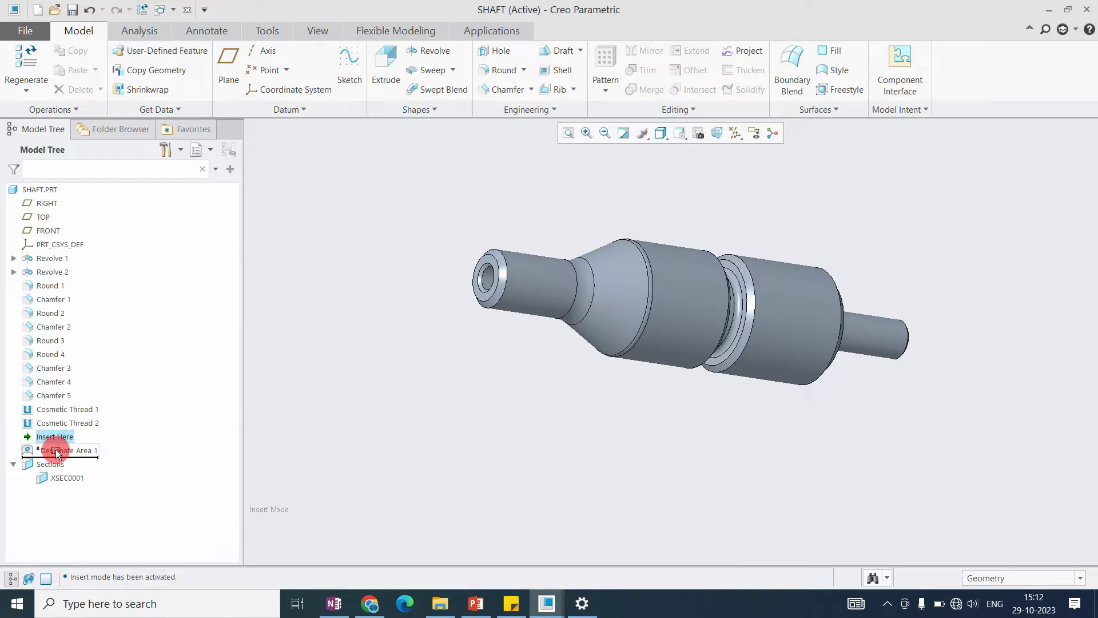
mouse_move(606, 366)
middle_mouse_down()
mouse_move(517, 368)
mouse_move(777, 342)
middle_mouse_up()
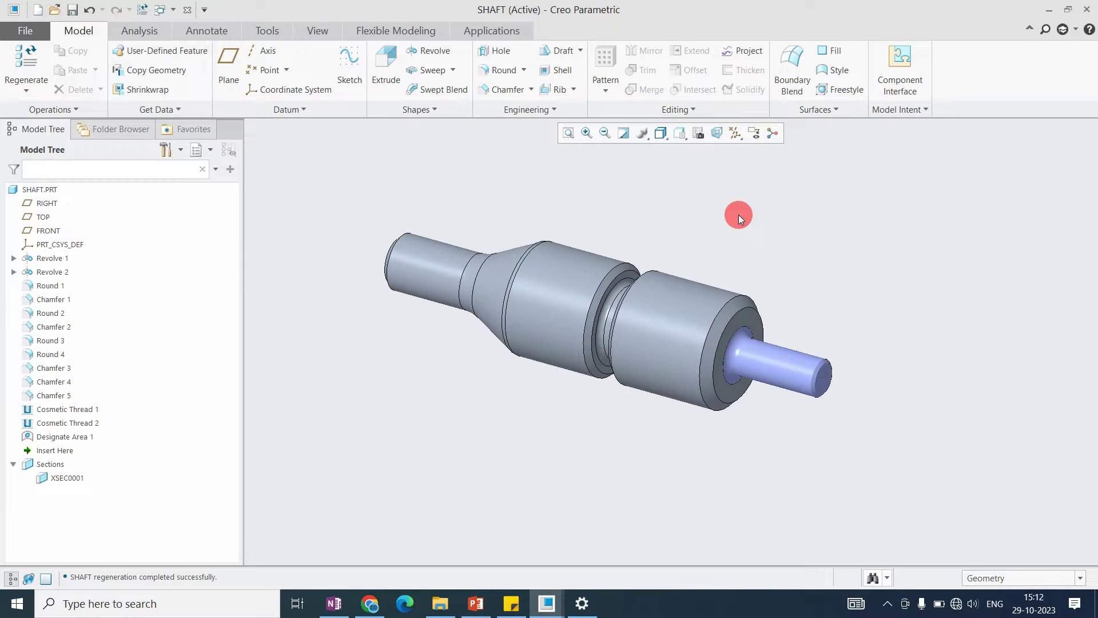
left_click(525, 109)
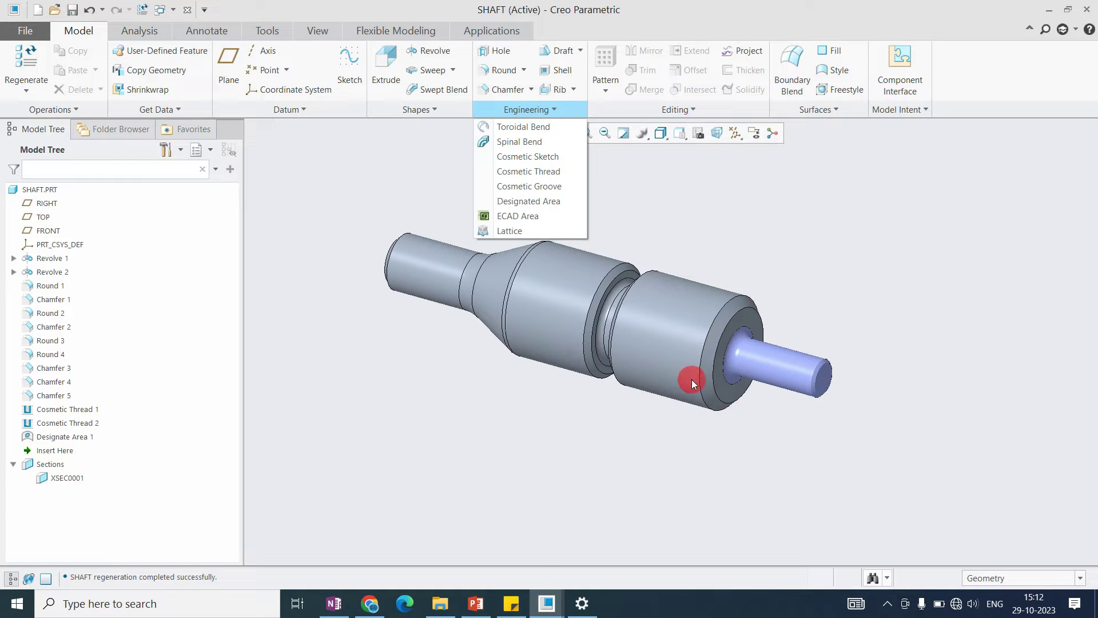
Step: Switch to the GROOVE.PRT model to examine the cosmetic groove along its bent strip
left_click(864, 304)
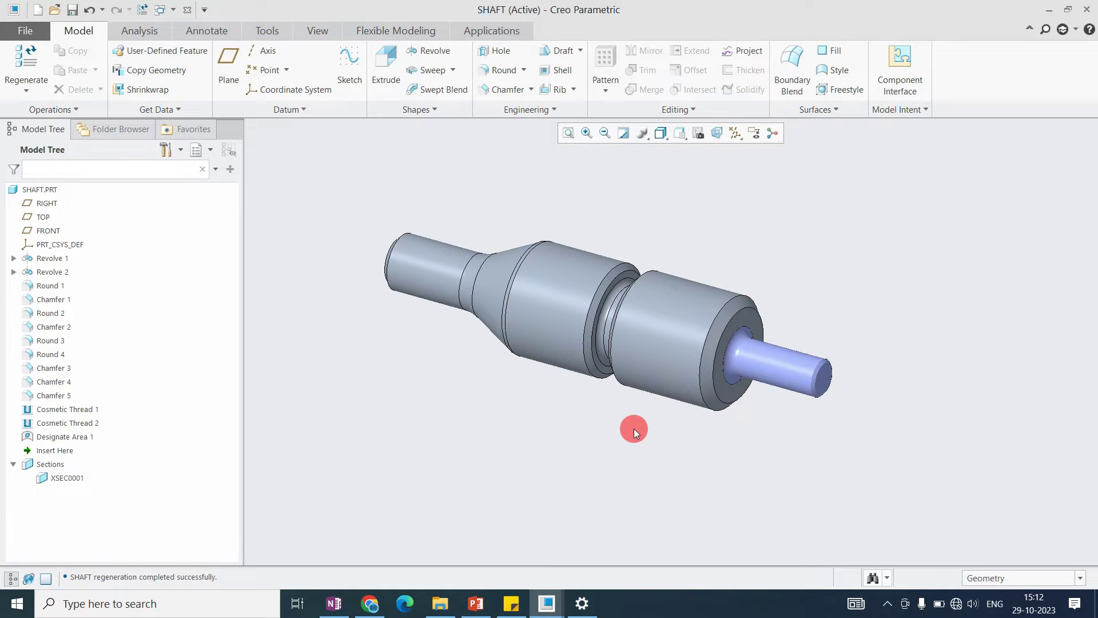
left_click(160, 9)
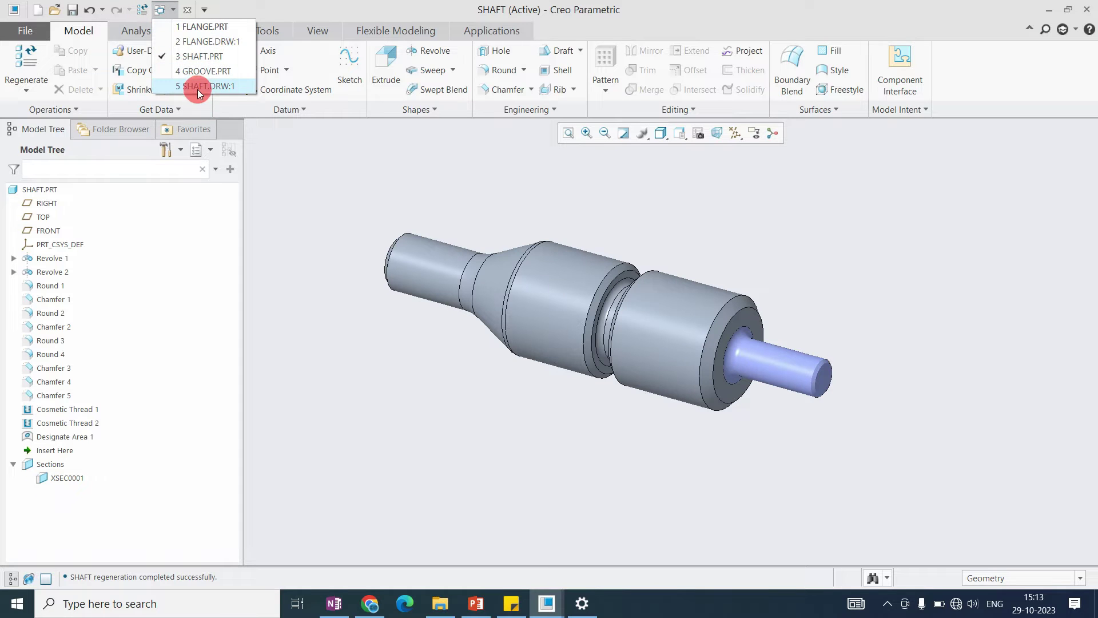
left_click(201, 72)
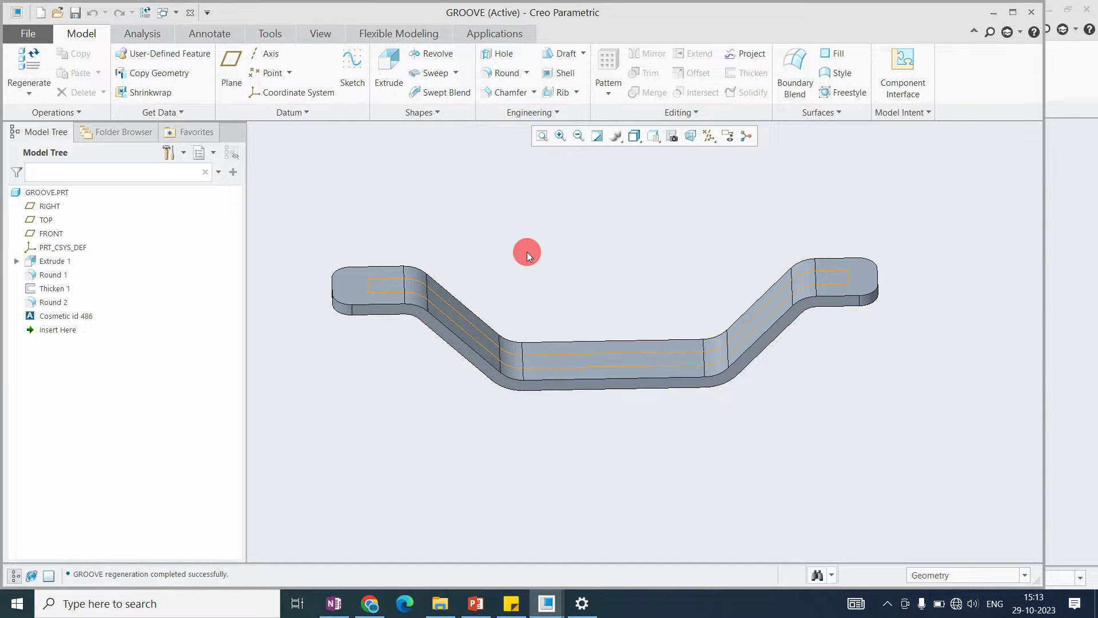
Step: Switch to the FLANGE.PRT model and move the feature insertion point above Cosmetic Sketch 1
left_click(164, 12)
left_click(186, 30)
middle_click_drag(373, 321, 750, 237)
left_click(74, 285)
left_click_drag(54, 296, 54, 279)
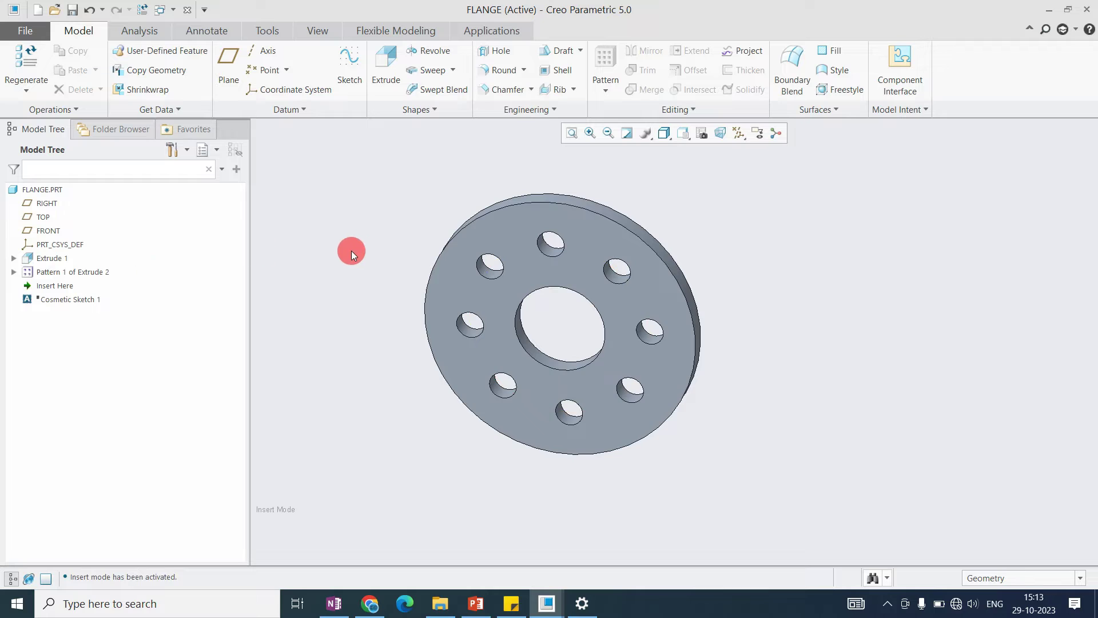
Step: Start a cosmetic sketch on the flange's front face with the RIGHT datum plane as right reference, viewed square-on
left_click(513, 110)
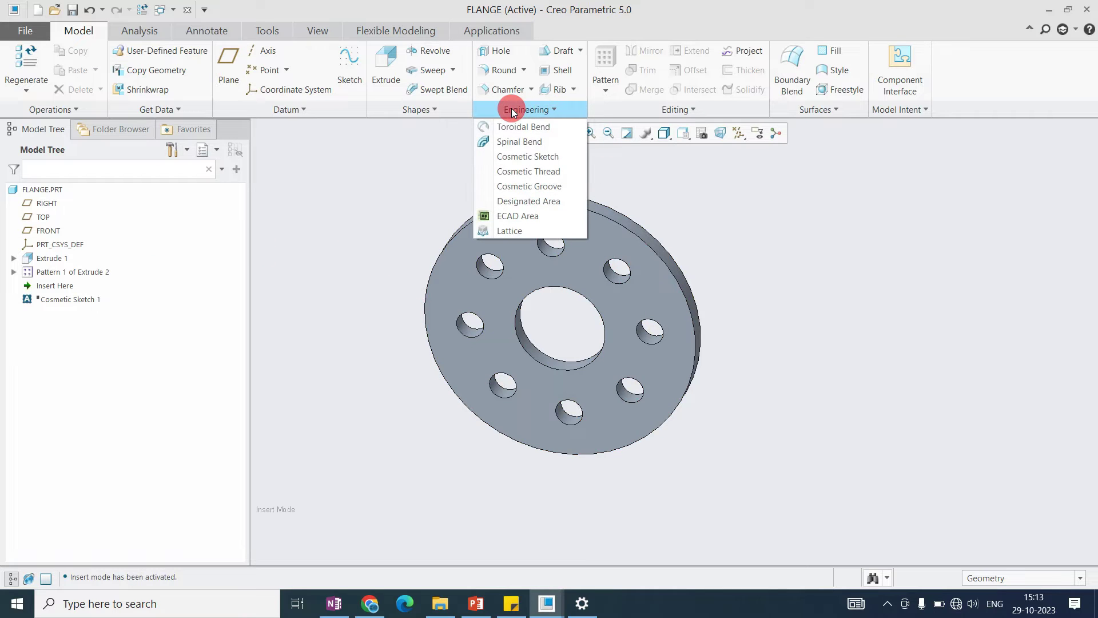
left_click(534, 157)
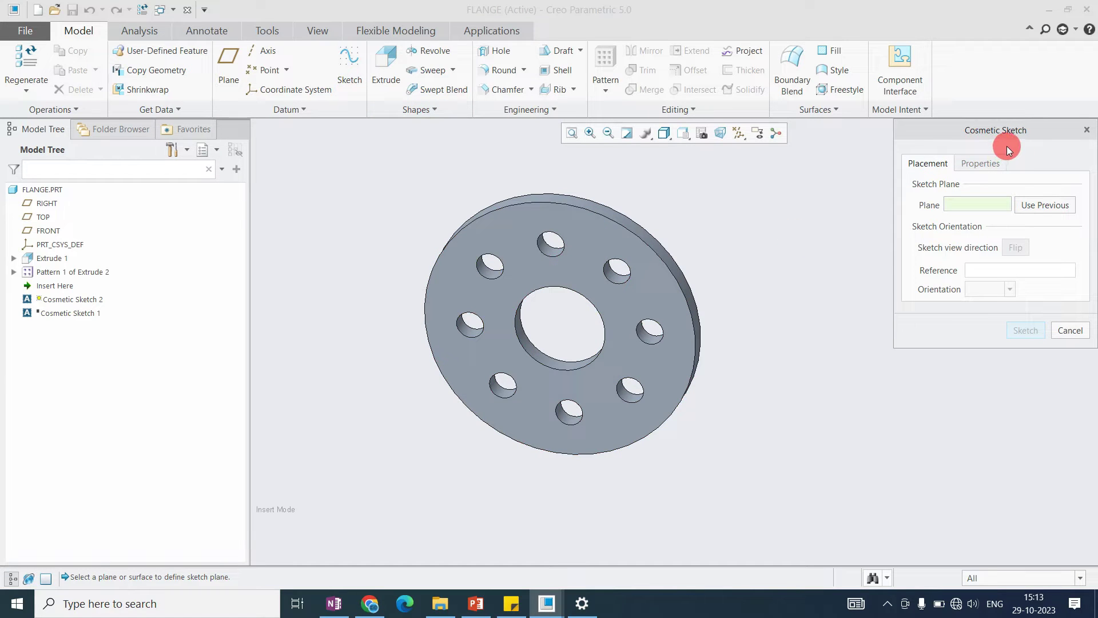
left_click(589, 245)
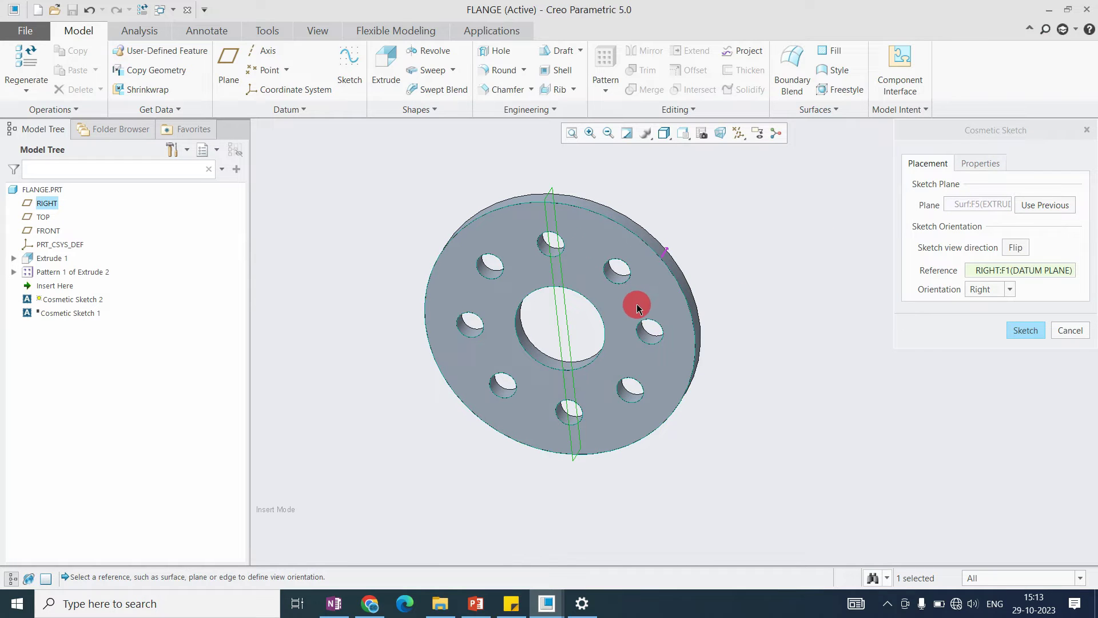
middle_click(737, 223)
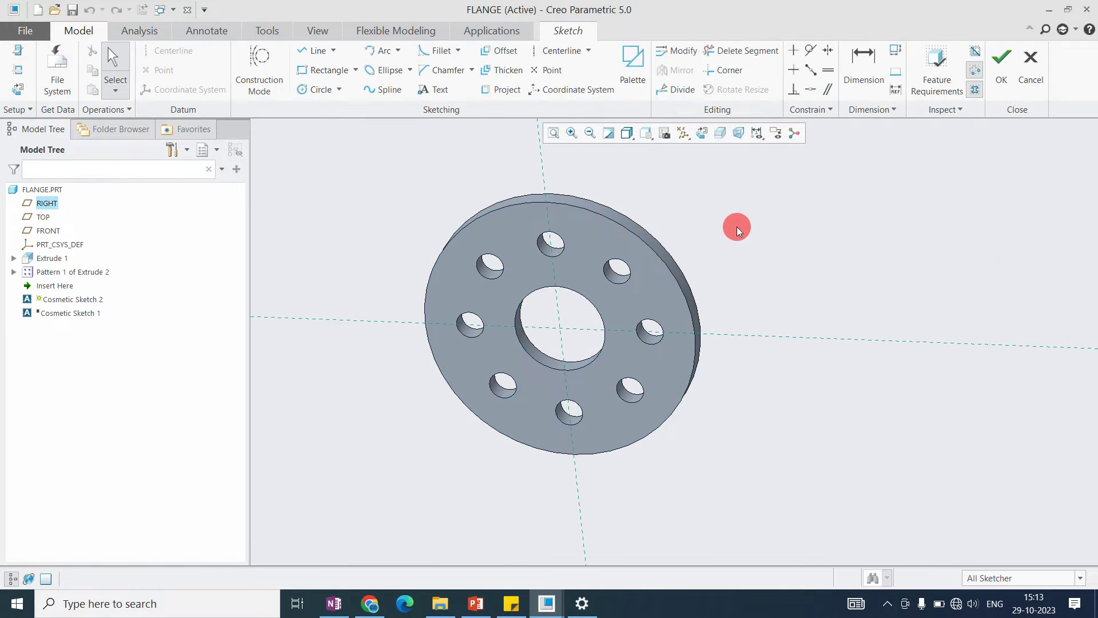
left_click(702, 135)
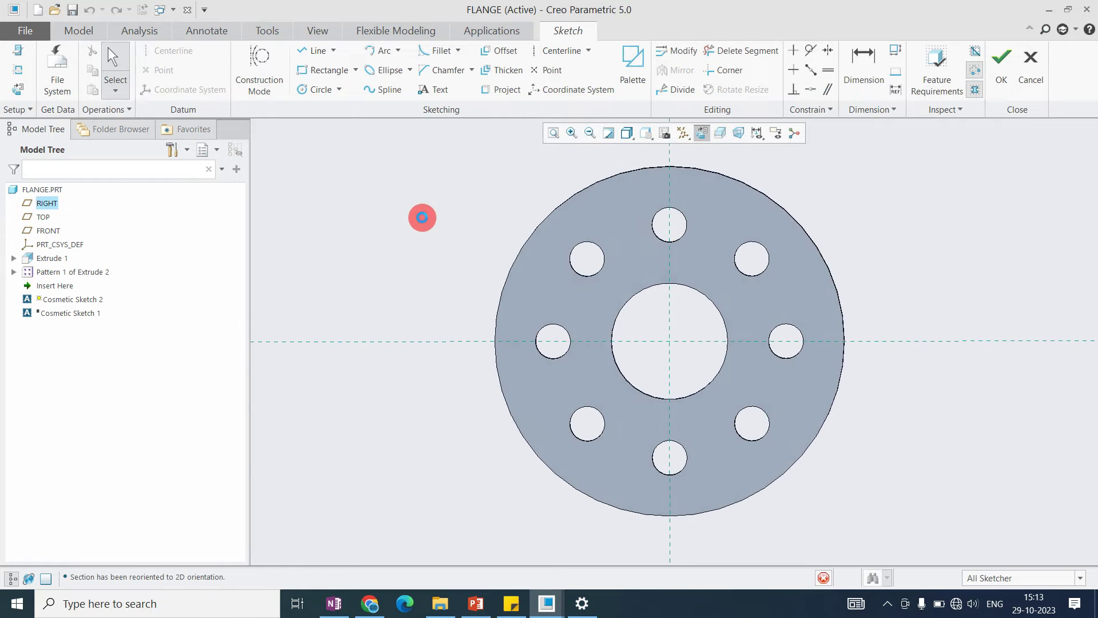
Step: Add the uppermost hole as a sketch reference, draw a bolt circle from the flange centre through that hole's centre, and finish the sketch
right_click(421, 217)
left_click(469, 272)
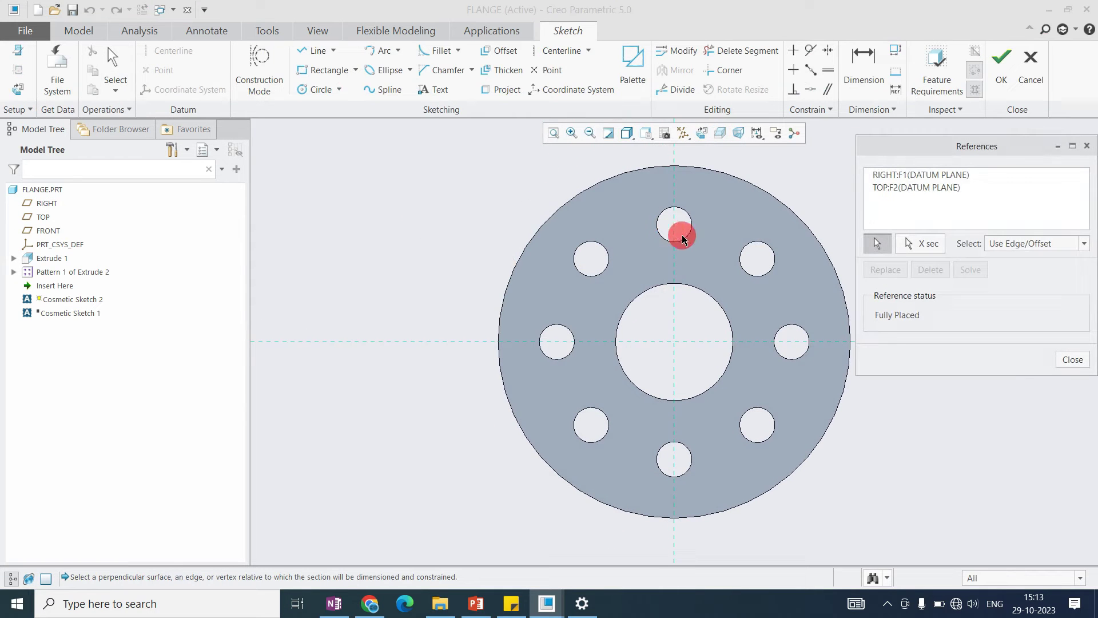
left_click(688, 235)
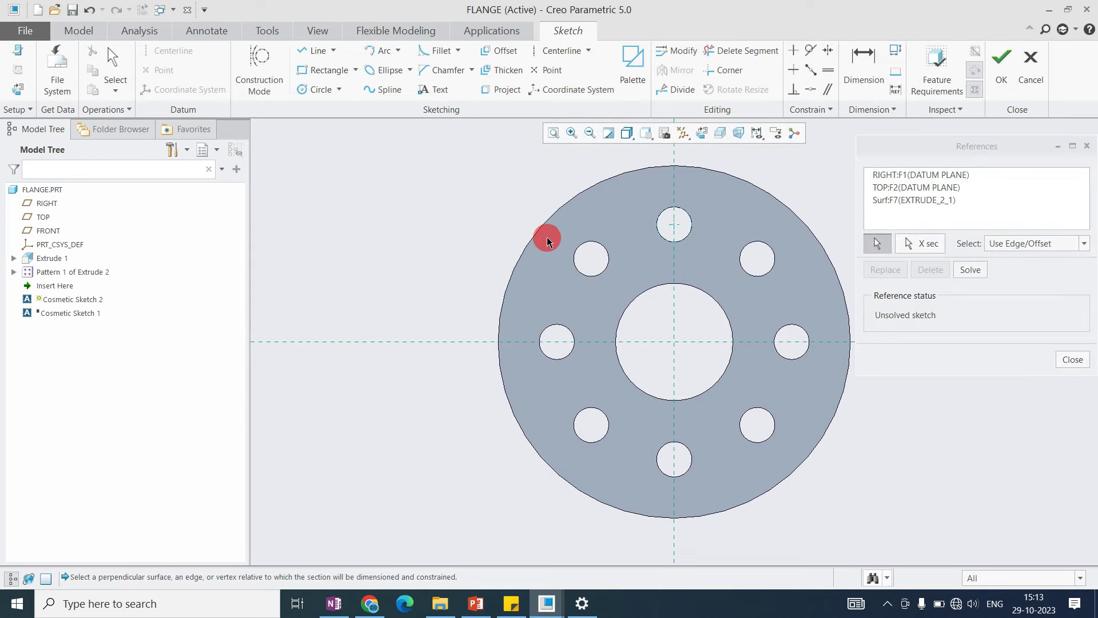
left_click(315, 90)
left_click(674, 342)
left_click(674, 224)
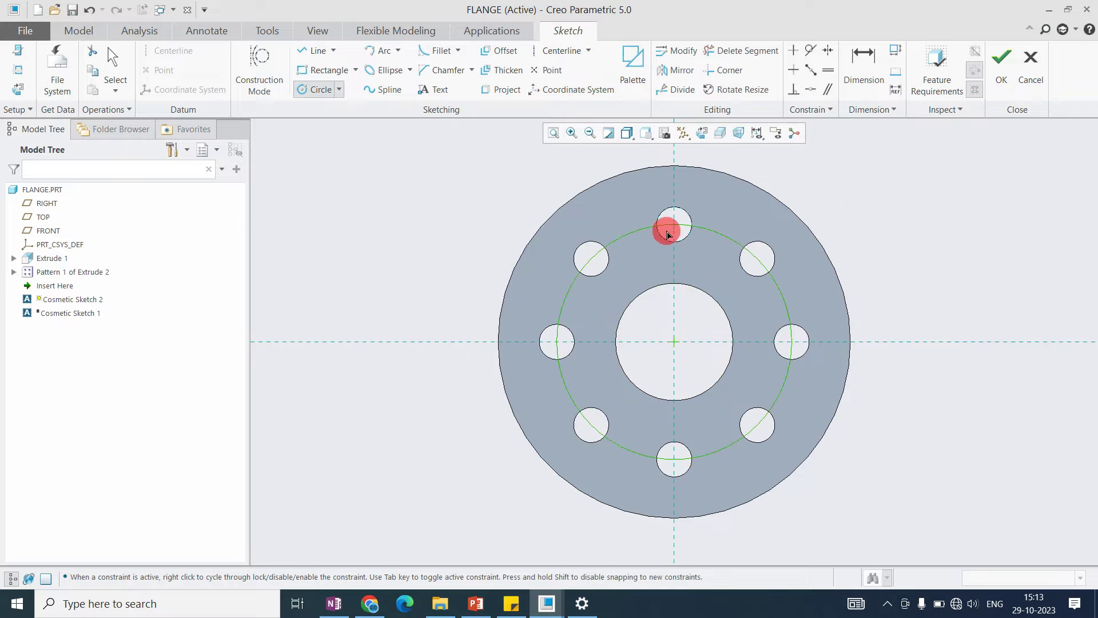
middle_click(916, 201)
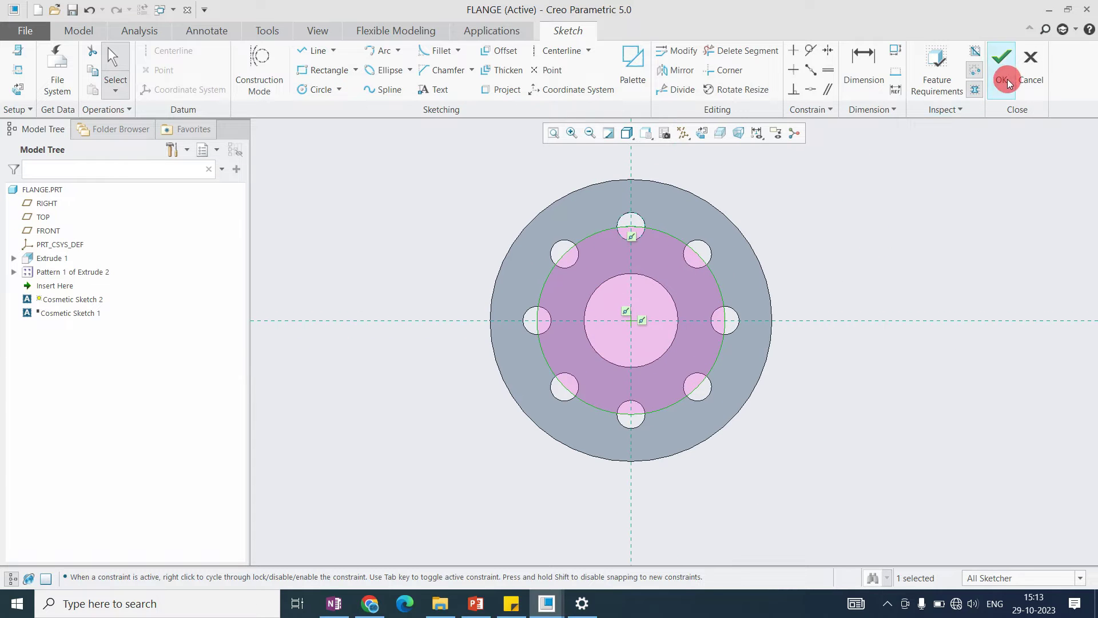
left_click(1002, 72)
left_click(785, 234)
Step: Start another cosmetic sketch on the flange's front face, accepting the default orientation
scroll(739, 231, "down", 3)
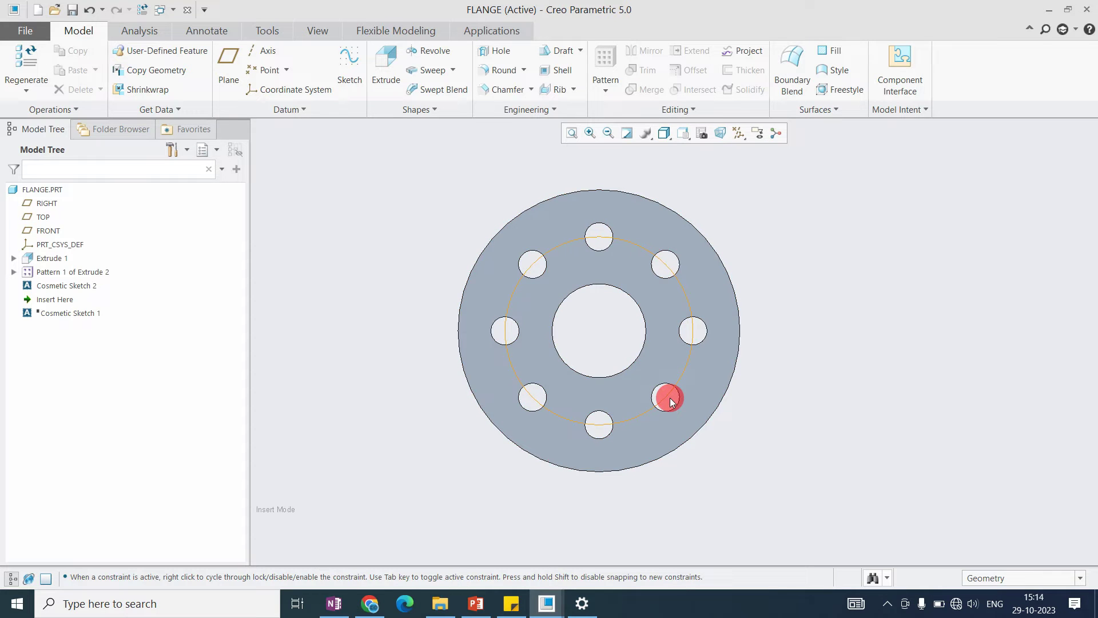
scroll(400, 246, "up", 1)
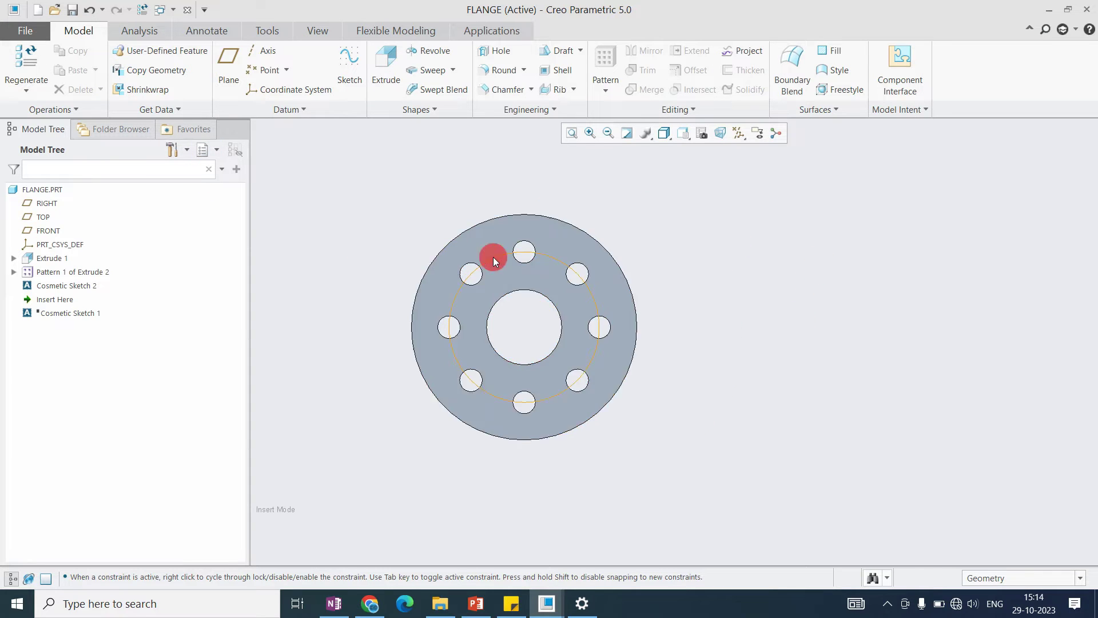
scroll(535, 219, "down", 4)
scroll(532, 234, "up", 3)
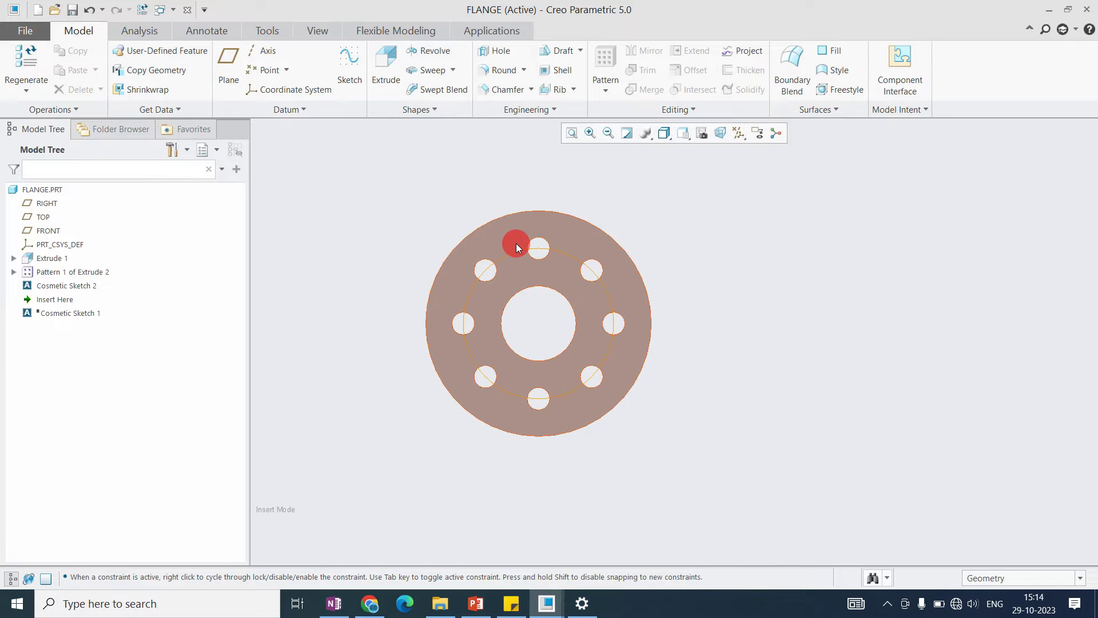
scroll(550, 239, "down", 2)
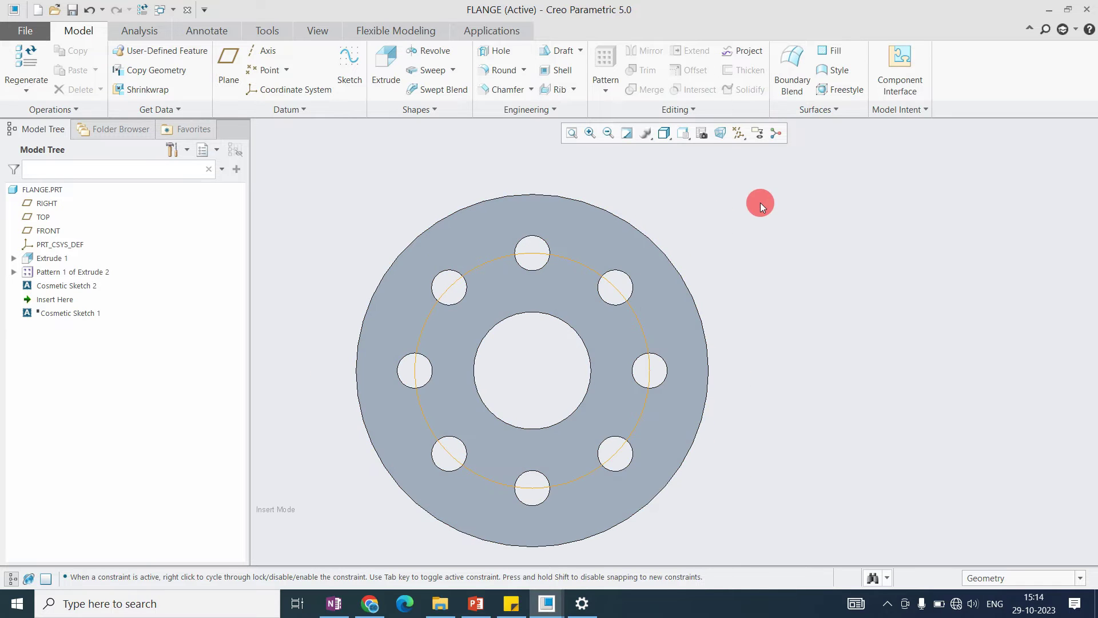
left_click(533, 119)
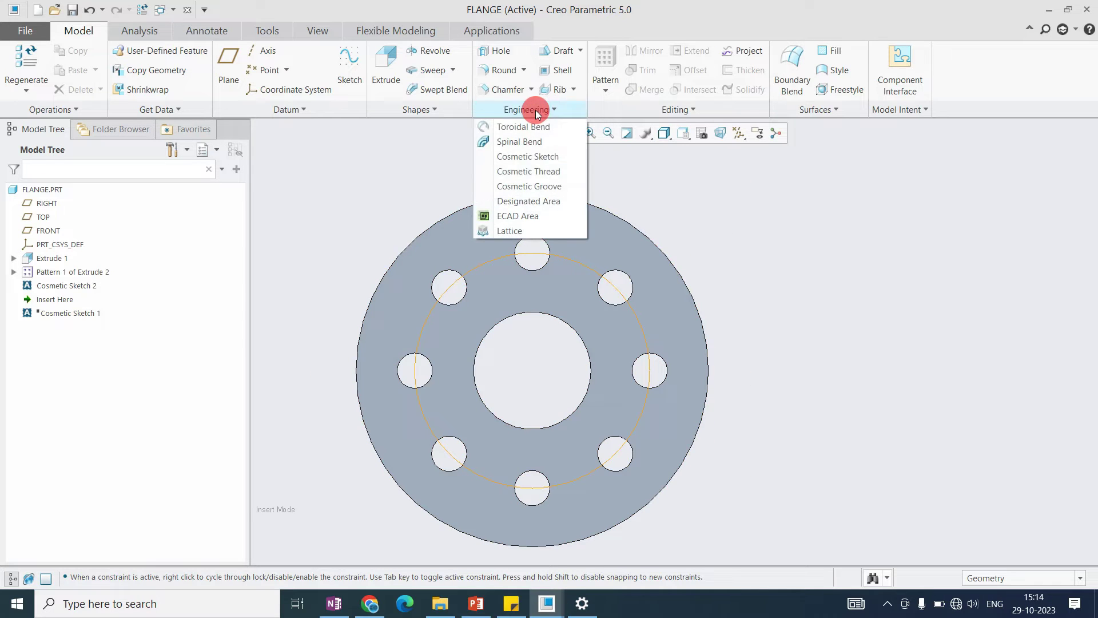
left_click(536, 163)
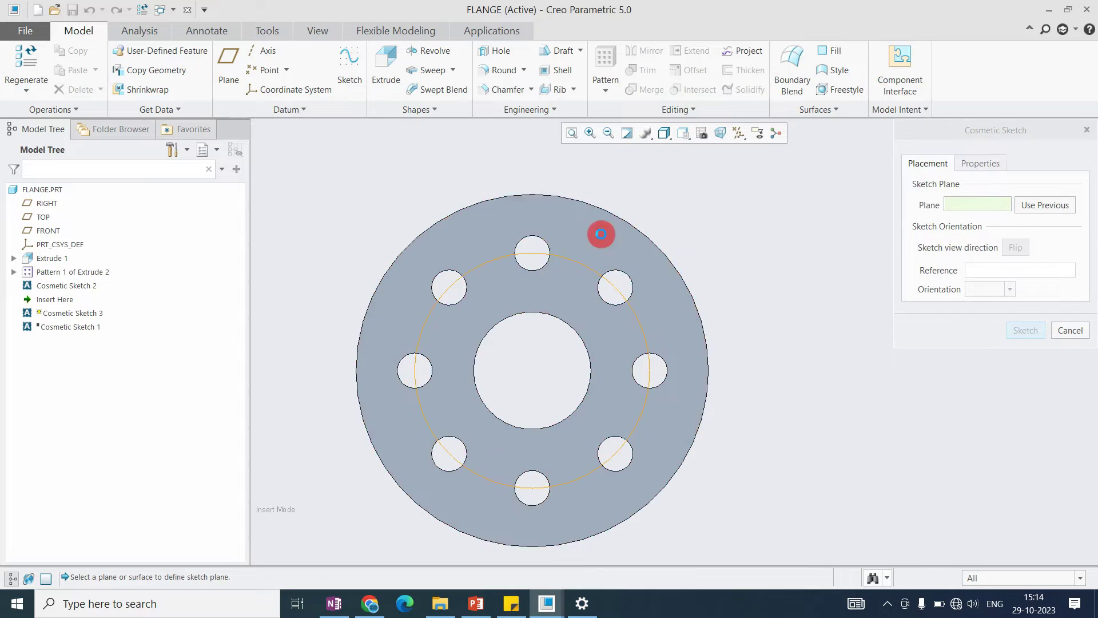
left_click(601, 234)
middle_click(686, 202)
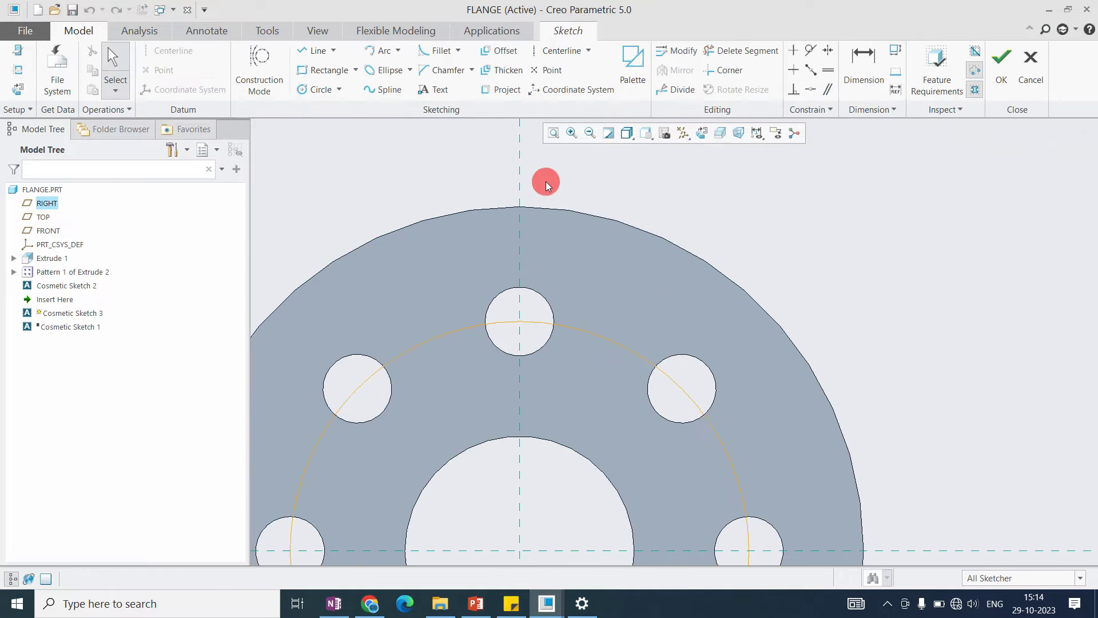
Step: Draw a rectangle about 65 by 15 between the uppermost hole and the flange's outer edge, and finish the sketch
left_click(300, 69)
left_click(458, 232)
left_click(607, 266)
middle_click(599, 266)
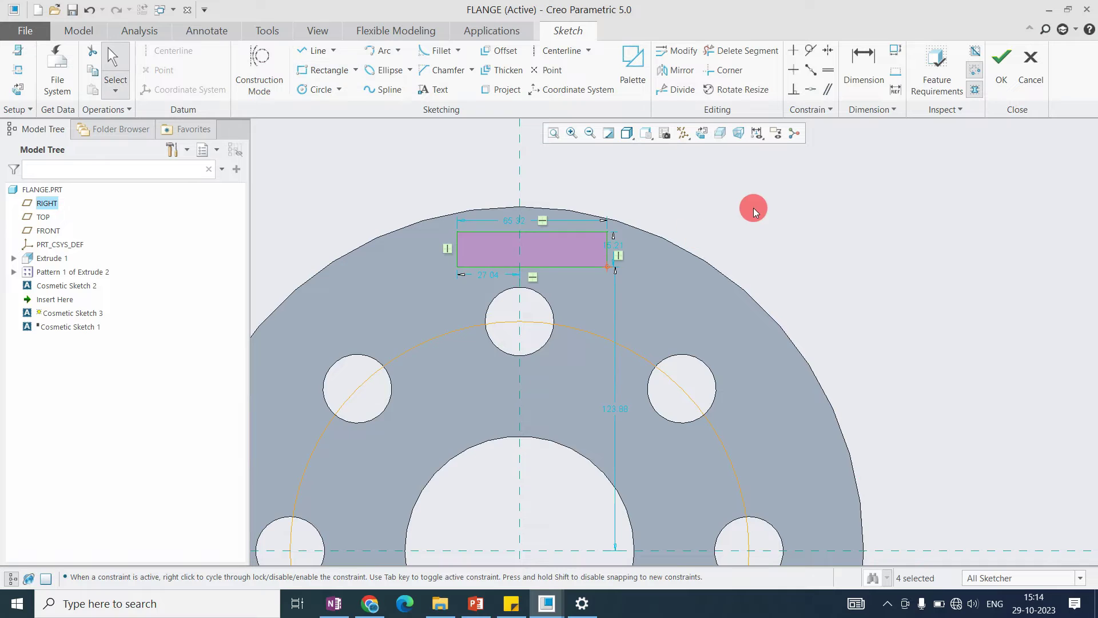
left_click(754, 212)
scroll(509, 255, "down", 3)
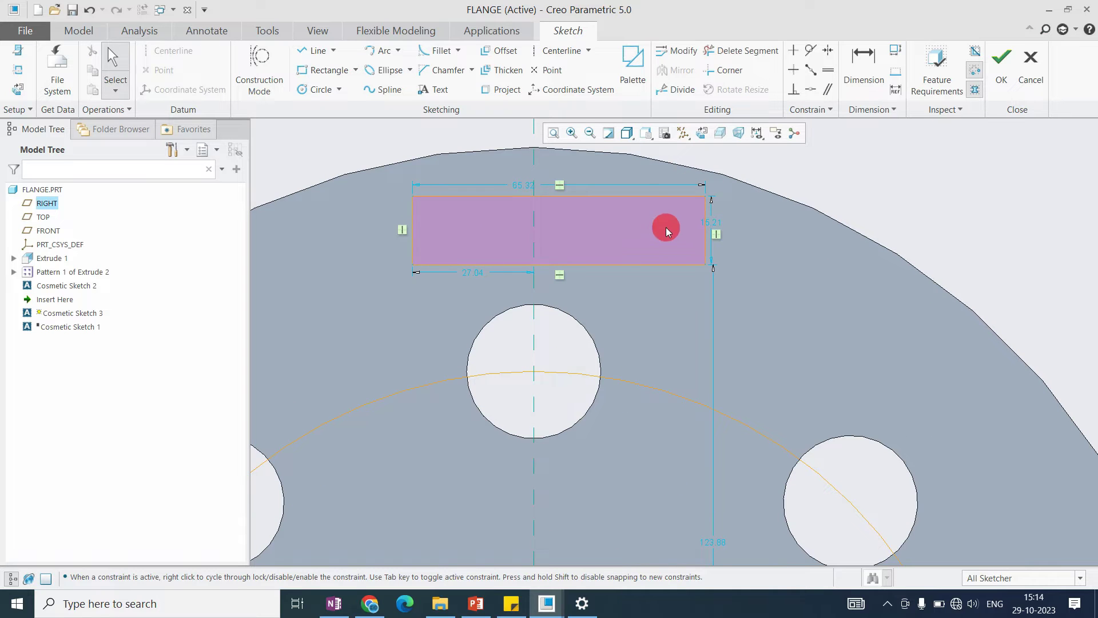
left_click(995, 84)
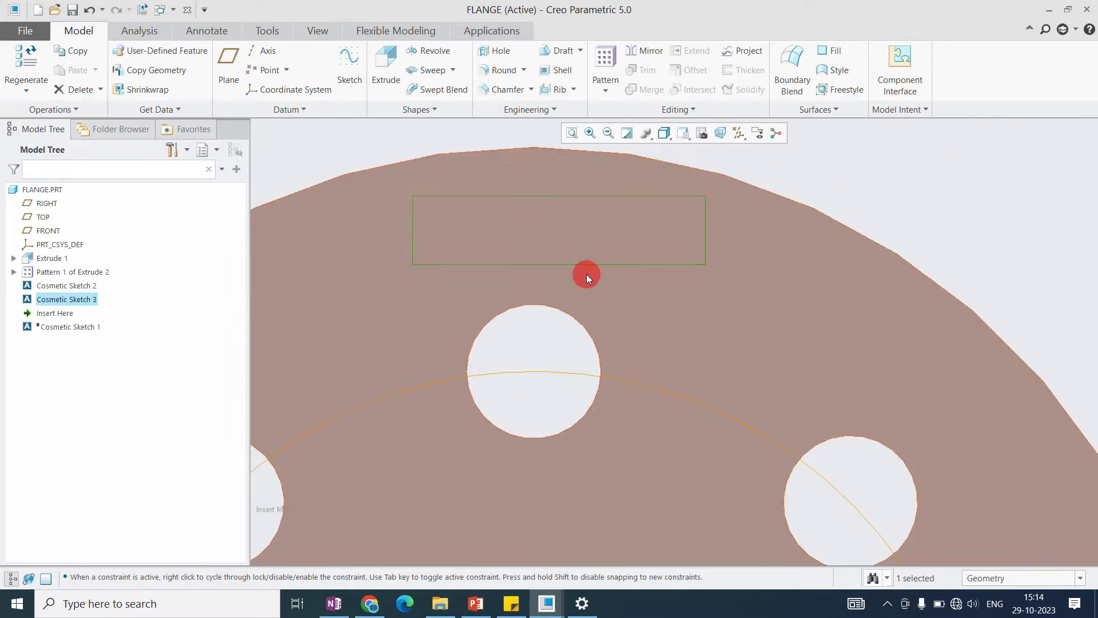
Step: Examine the rectangle, return the flange to its default orientation and highlight Cosmetic Sketch 2
scroll(812, 191, "up", 3)
scroll(569, 248, "down", 5)
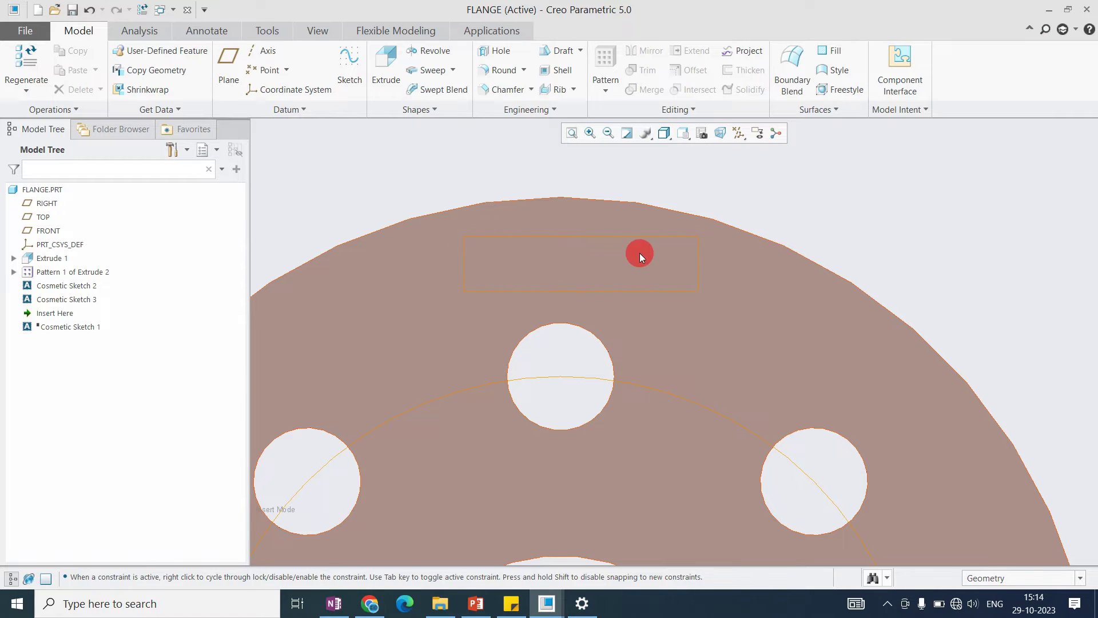
scroll(619, 255, "up", 3)
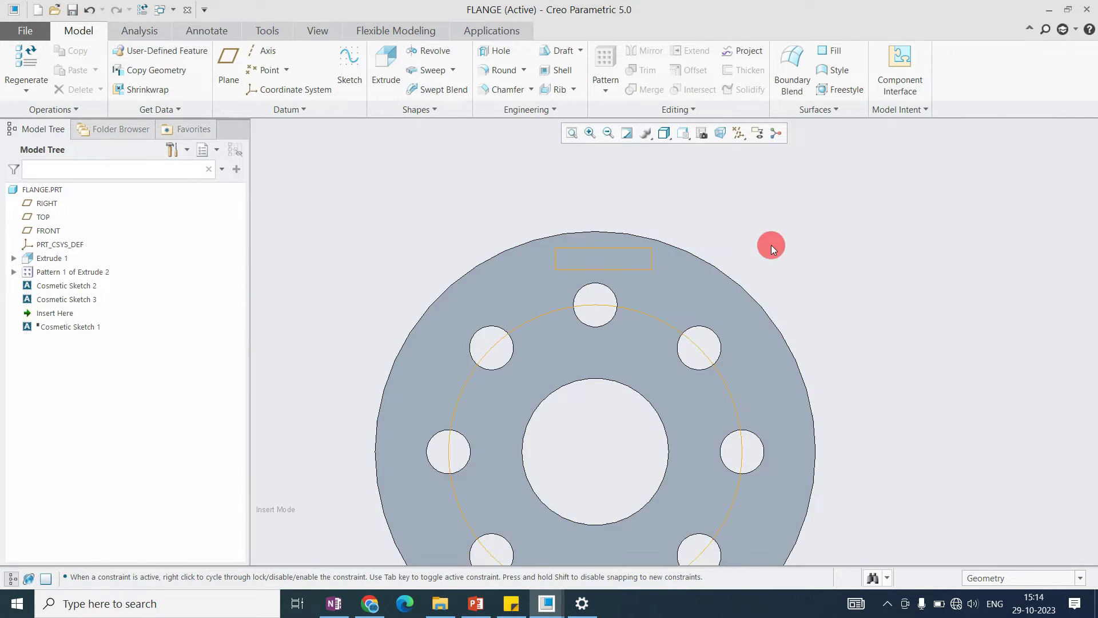
scroll(661, 252, "up", 2)
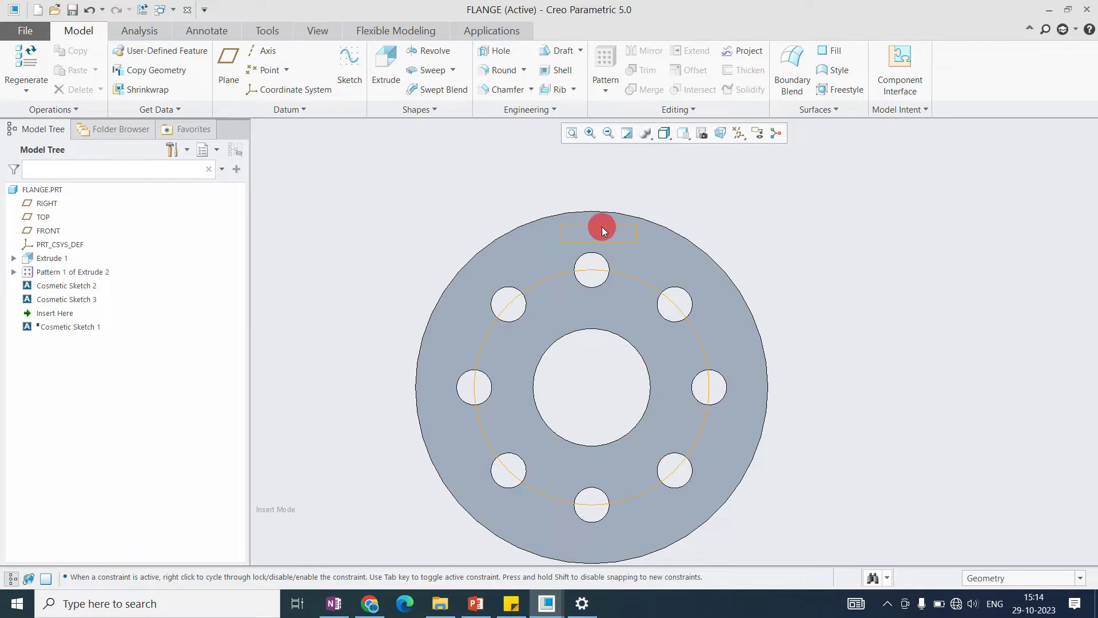
key("ctrl+d")
left_click(67, 289)
scroll(463, 324, "up", 3)
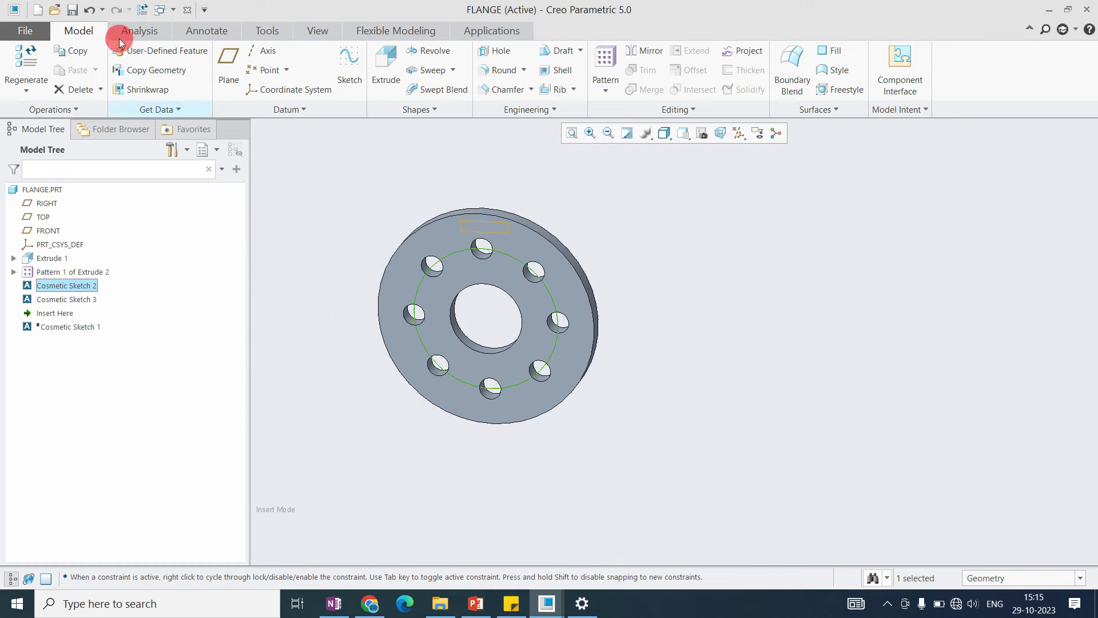
Step: Switch to the FLANGE.DRW drawing and examine the cosmetic bolt circle and rectangle in the front view
left_click(162, 9)
left_click(182, 41)
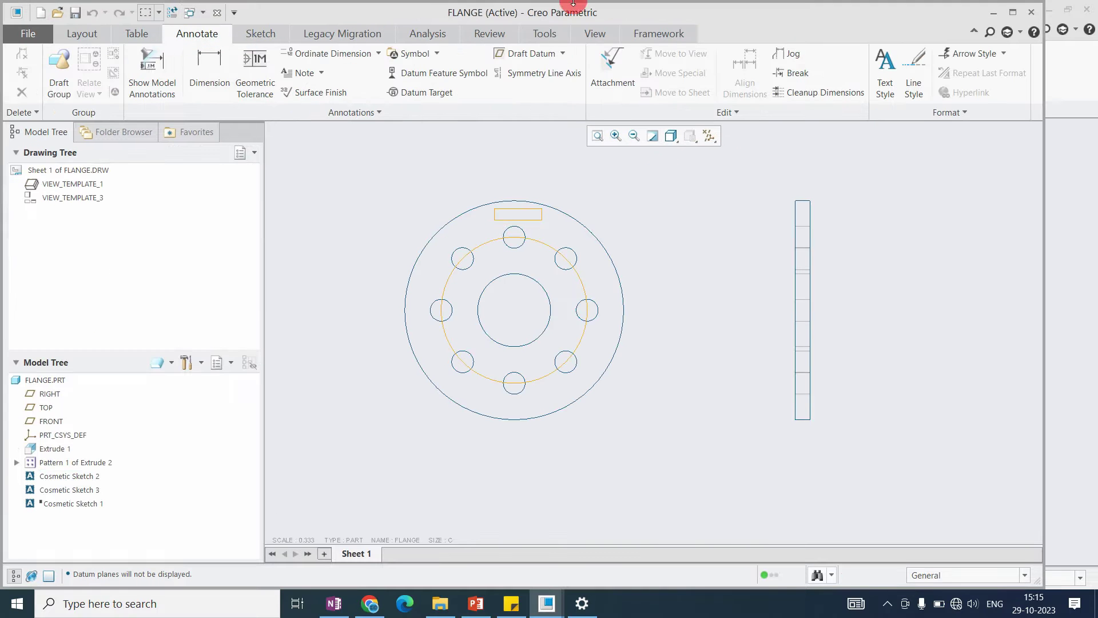
scroll(537, 215, "down", 3)
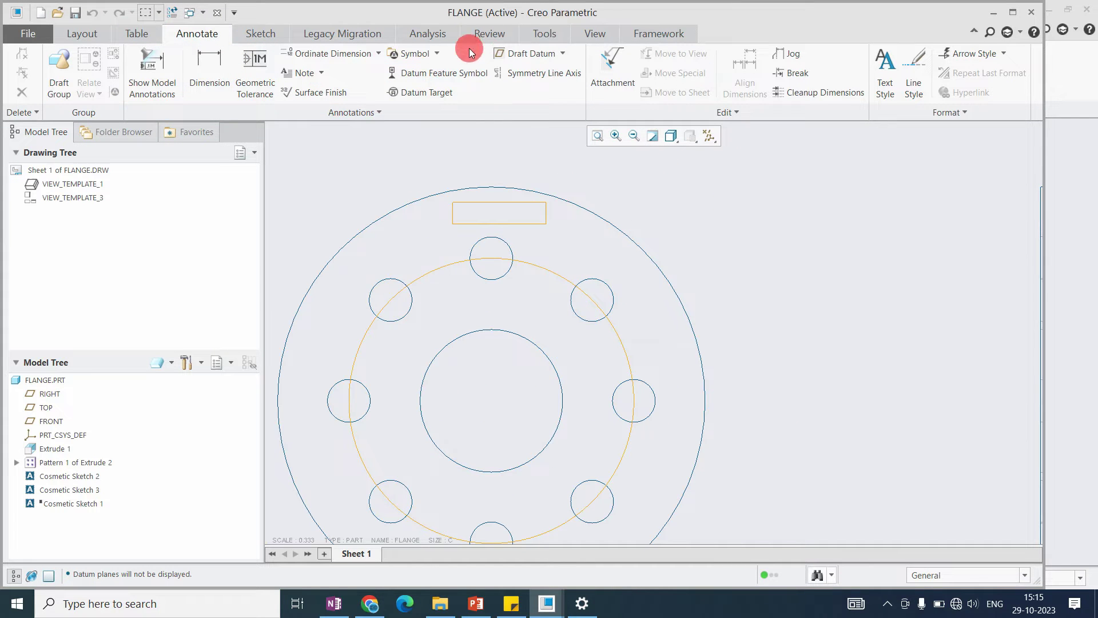
Step: Place a note above the flange's front view in the drawing, with the text "Spa"
left_click(298, 72)
scroll(579, 274, "up", 2)
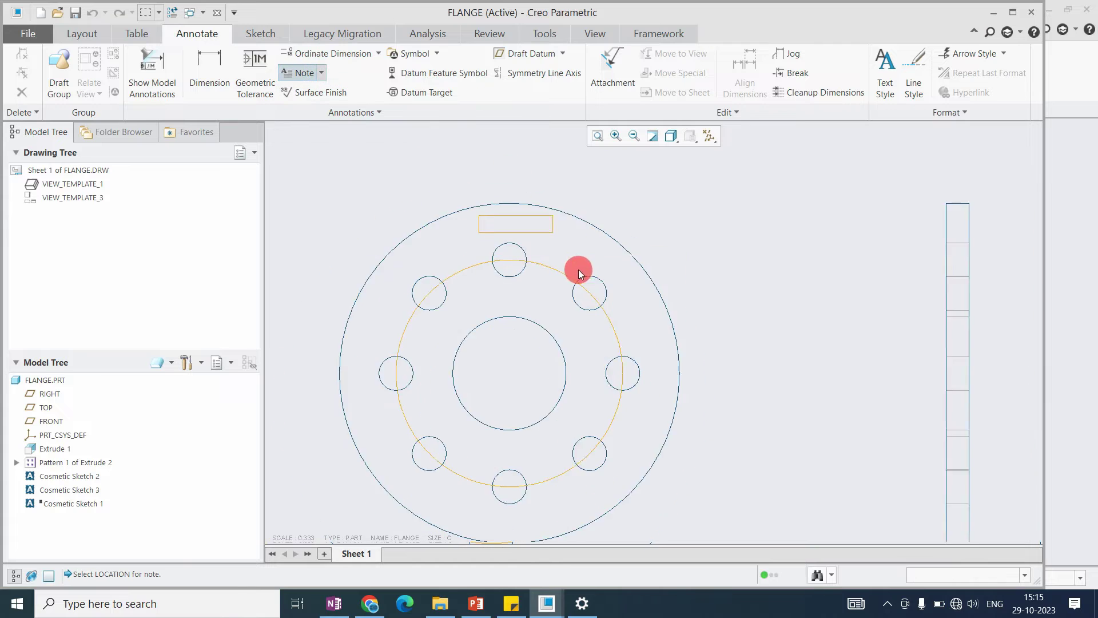
scroll(579, 273, "up", 1)
left_click(589, 170)
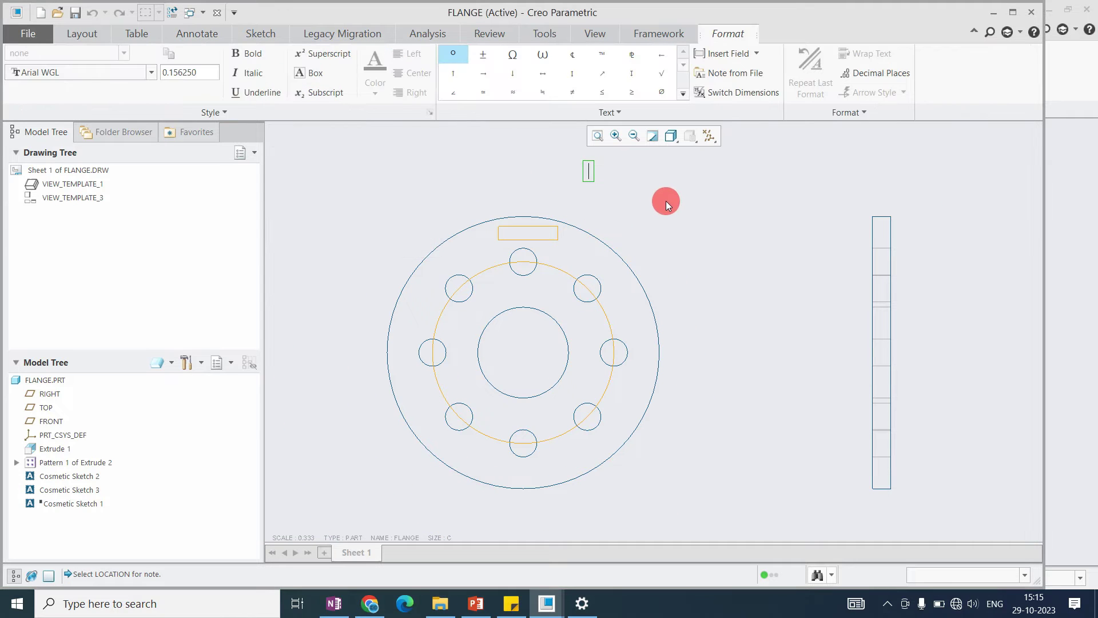
type("Spa")
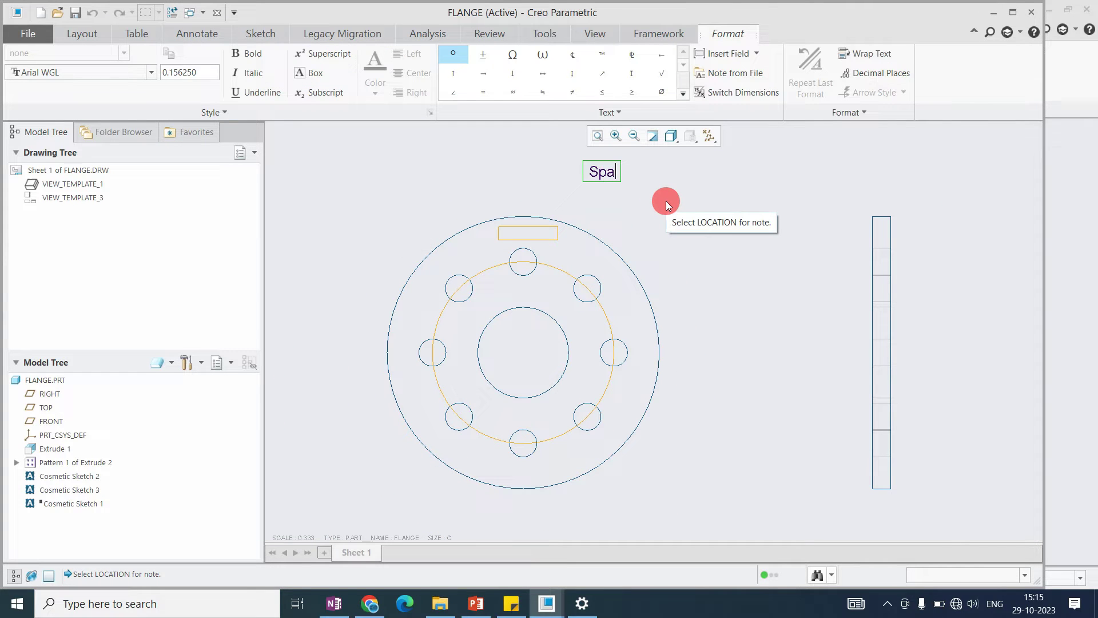
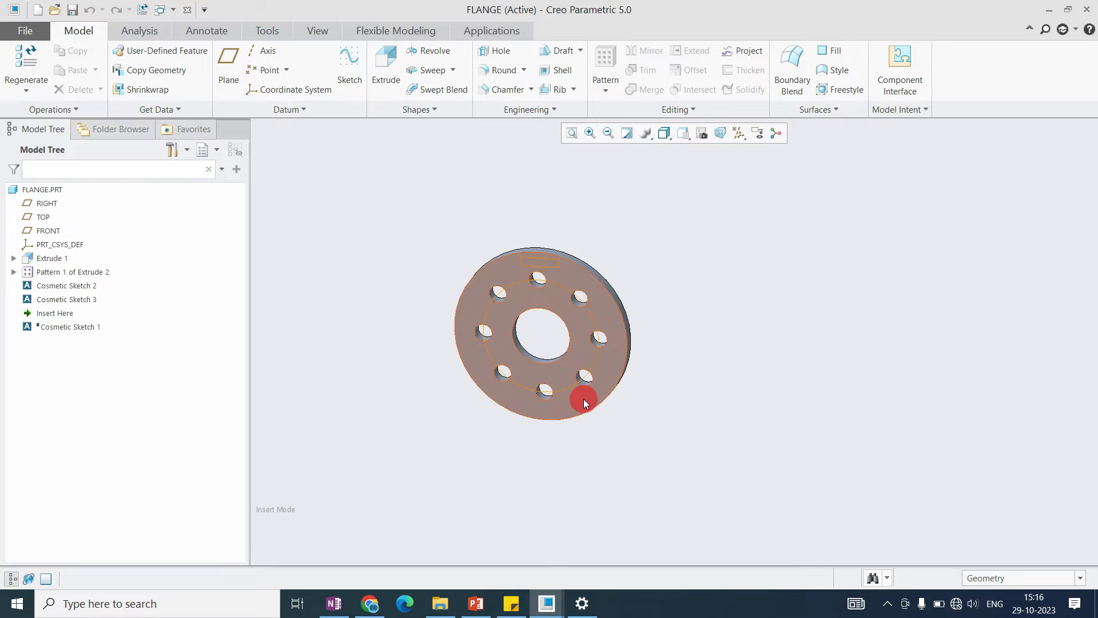
Step: Open Cosmetic Sketch 2 for editing in the 2D sketch orientation and bring up the bolt circle's line style properties
scroll(584, 311, "up", 2)
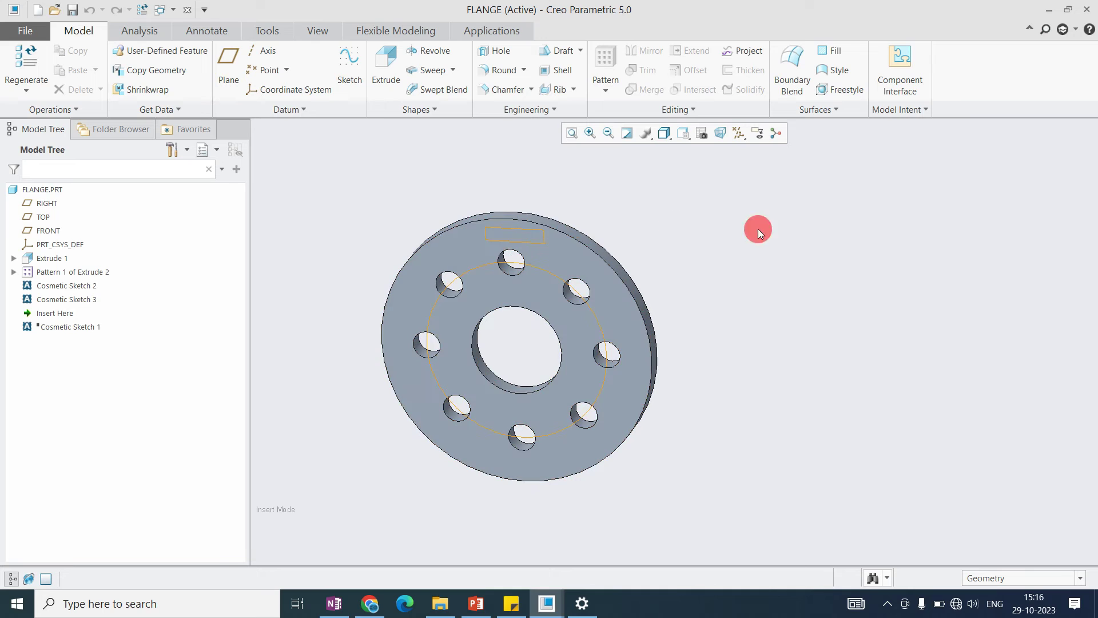
left_click(80, 286)
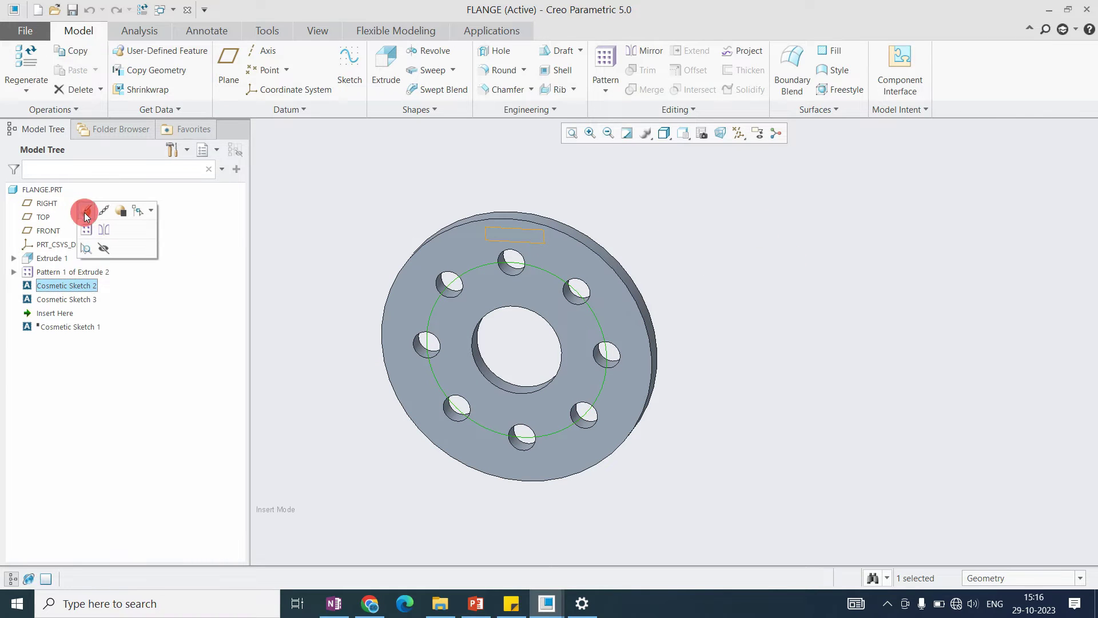
left_click(84, 217)
left_click(703, 137)
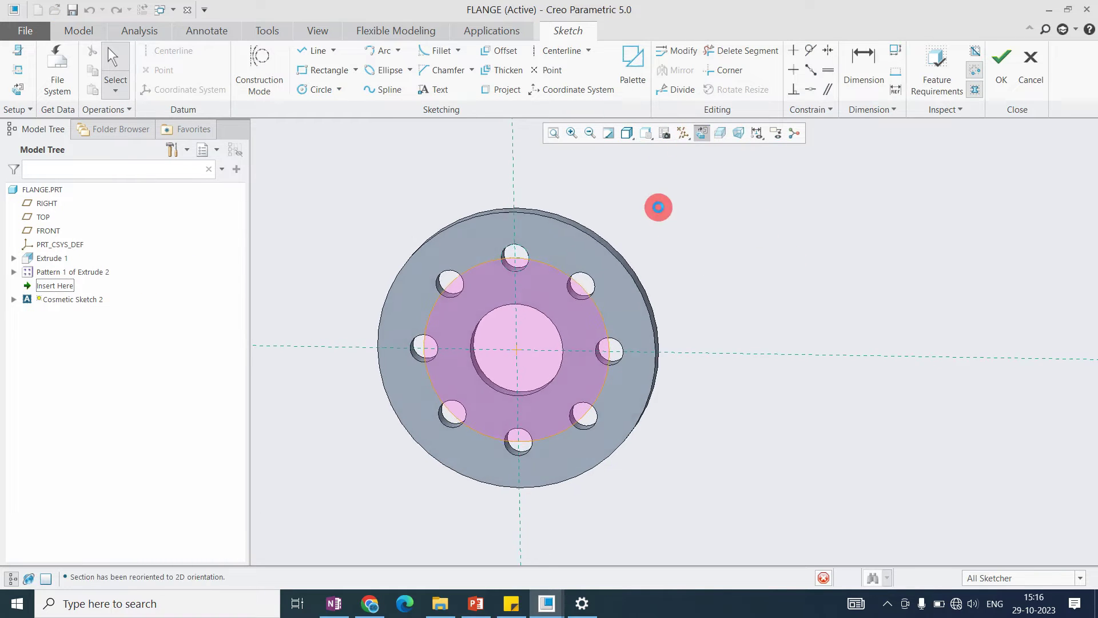
left_click(547, 260)
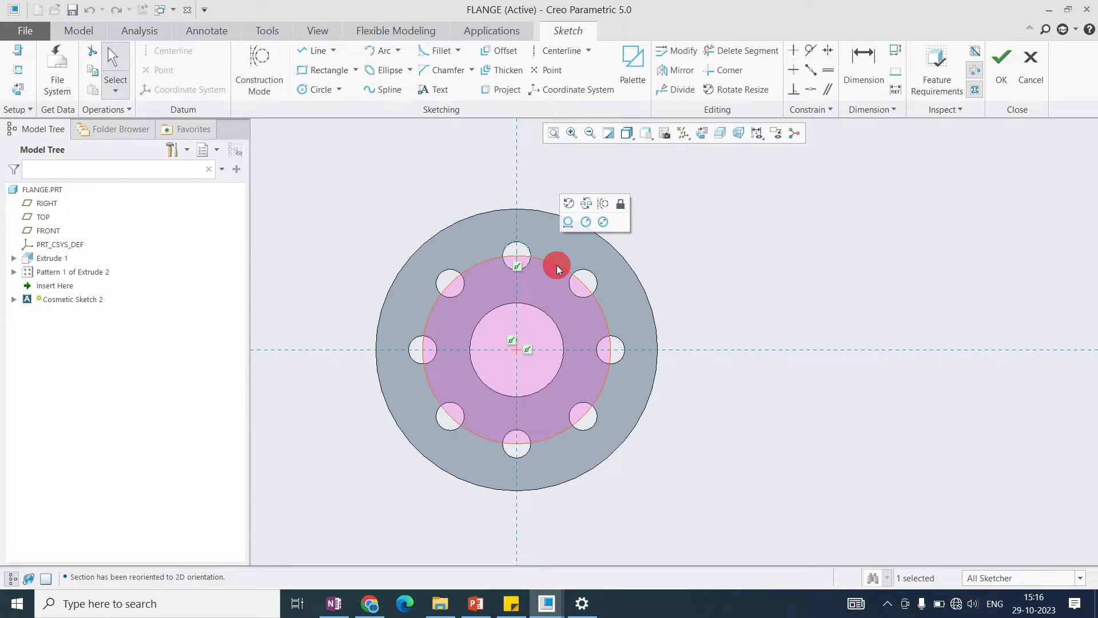
right_click(558, 267)
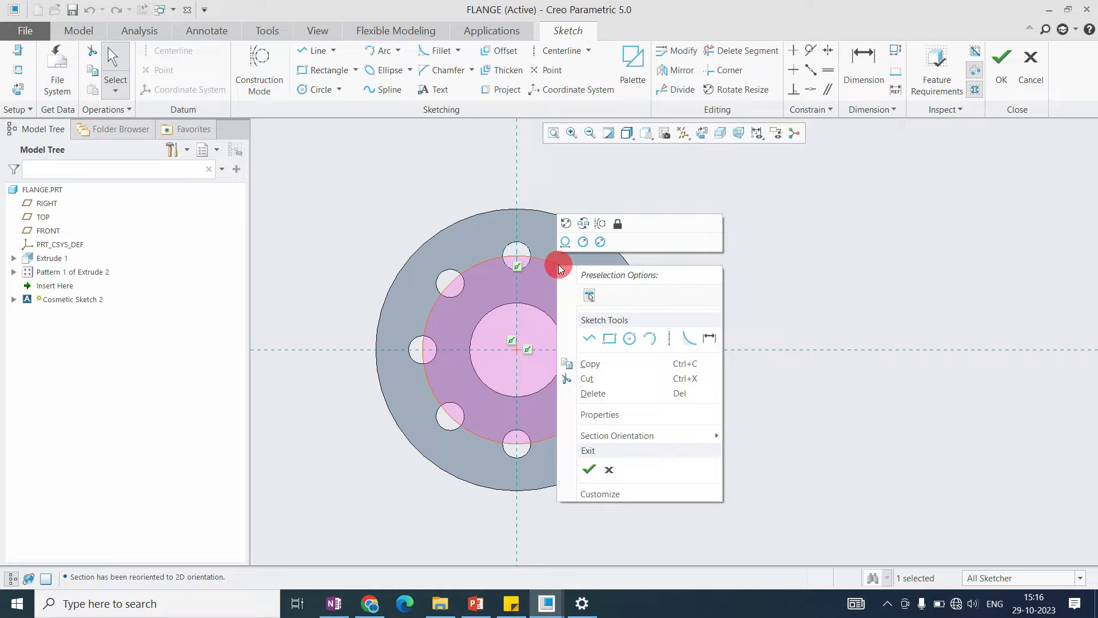
left_click(466, 217)
left_click_drag(546, 259, 547, 260)
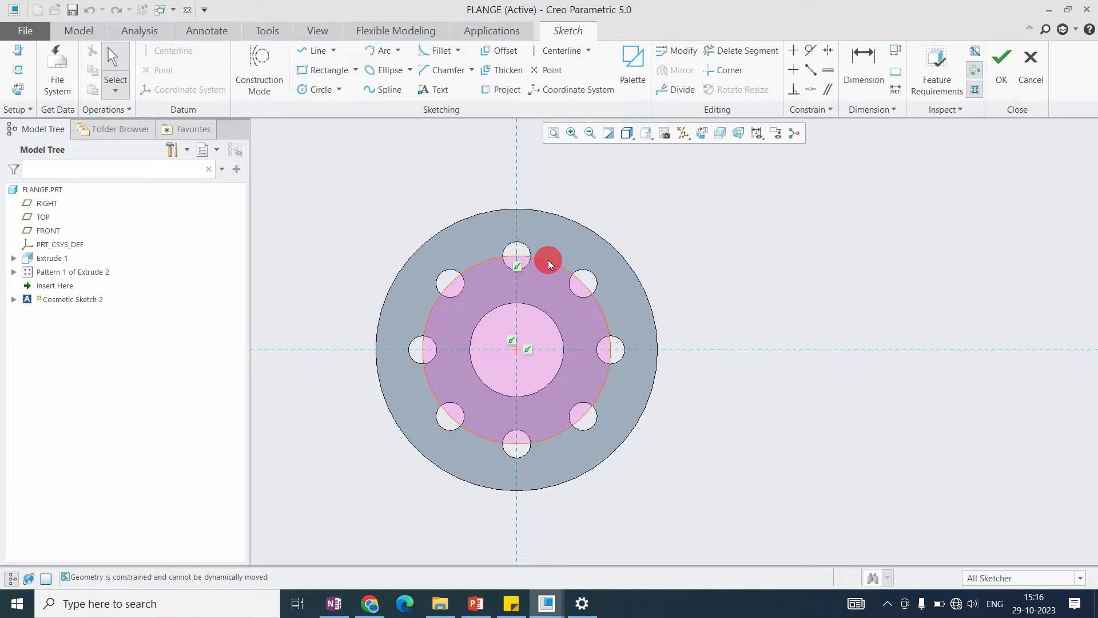
right_click(550, 265)
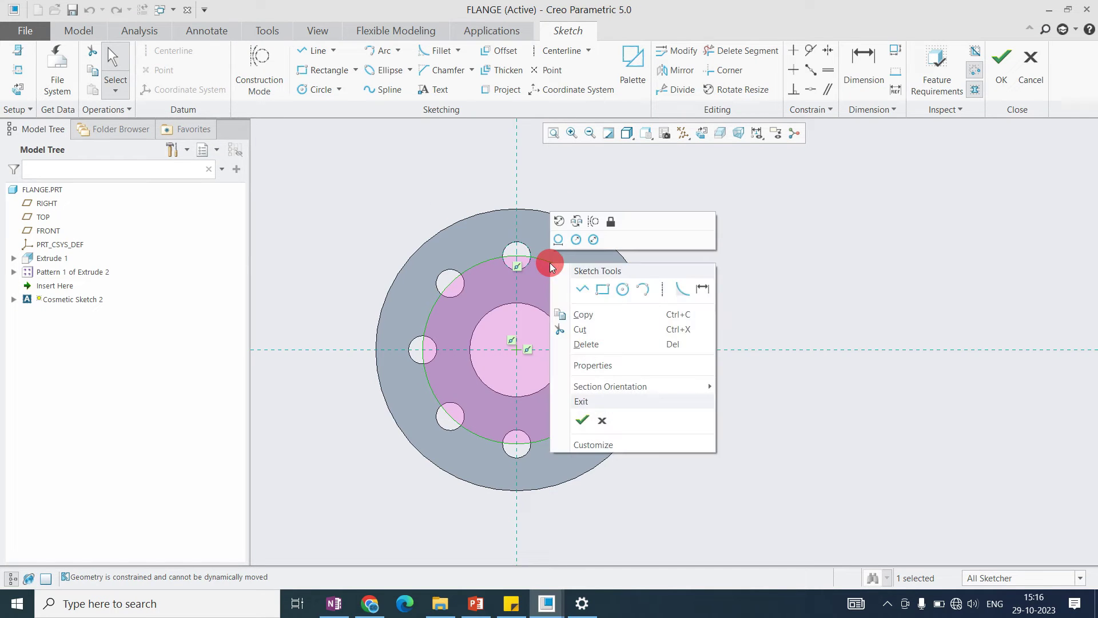
left_click(589, 365)
left_click_drag(284, 5, 231, 136)
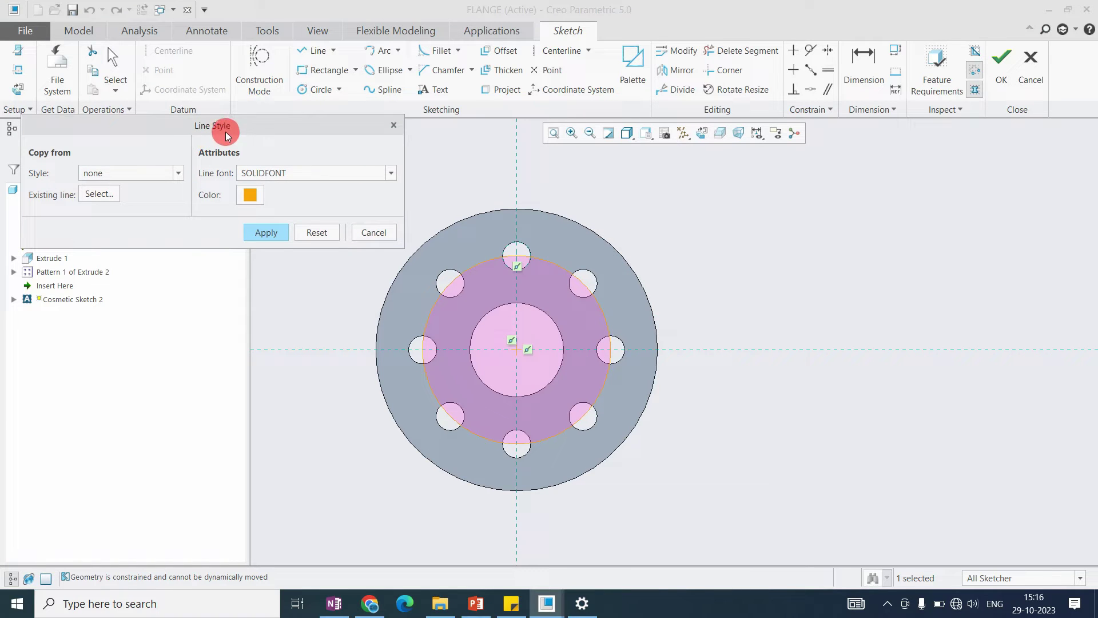
Step: Apply the Phantom line style to the bolt circle and set its colour to the system Datum colour
left_click(178, 173)
left_click(178, 173)
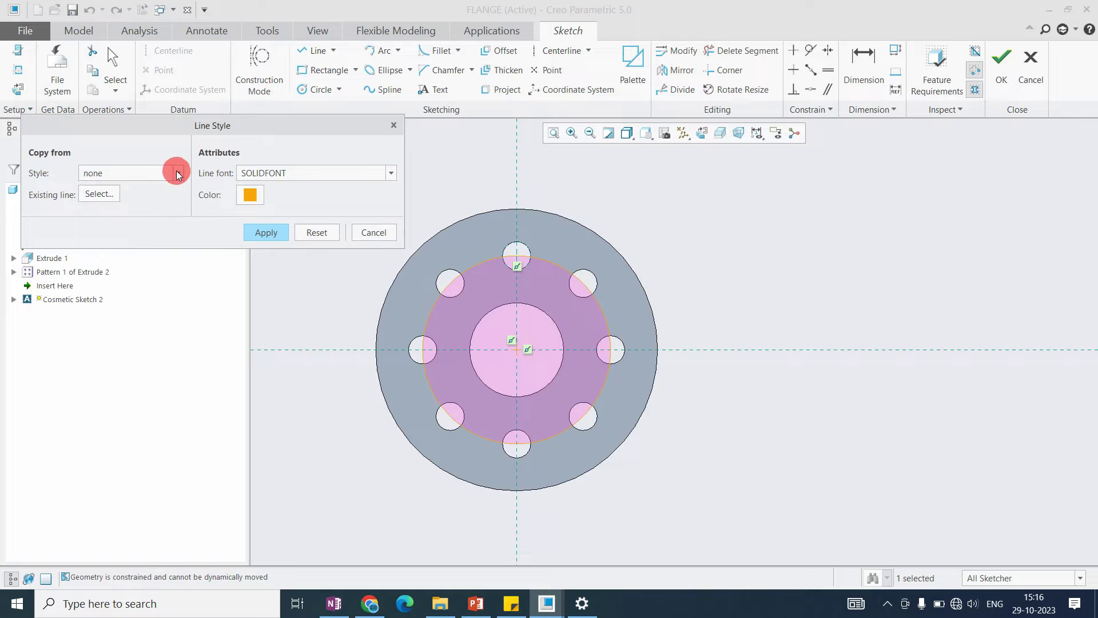
left_click(178, 173)
left_click(107, 239)
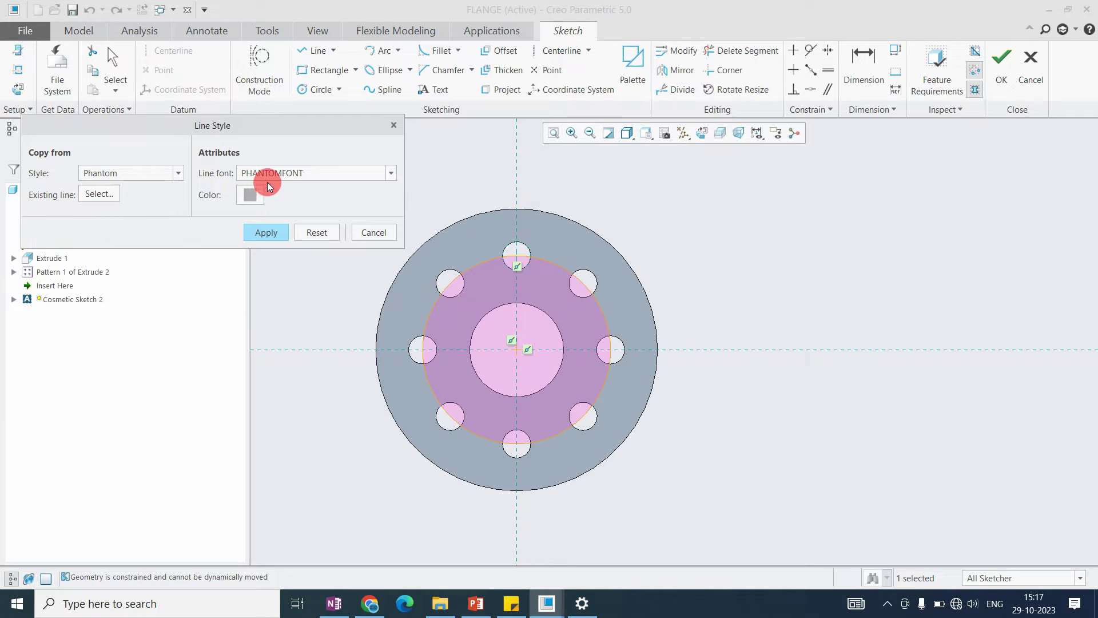
left_click(250, 195)
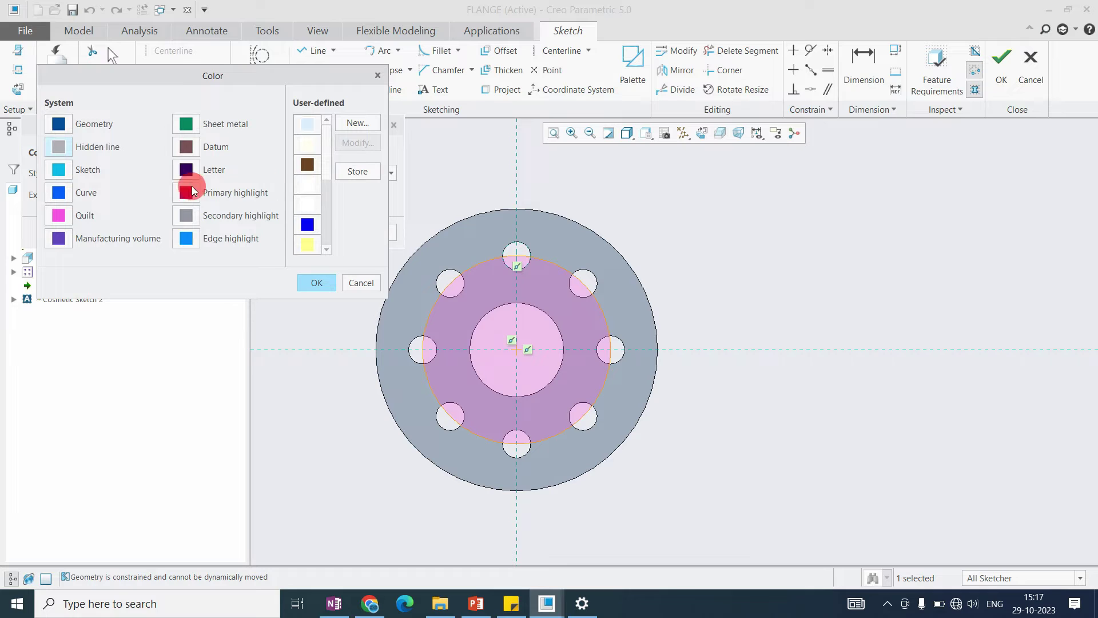
left_click(188, 150)
left_click(316, 284)
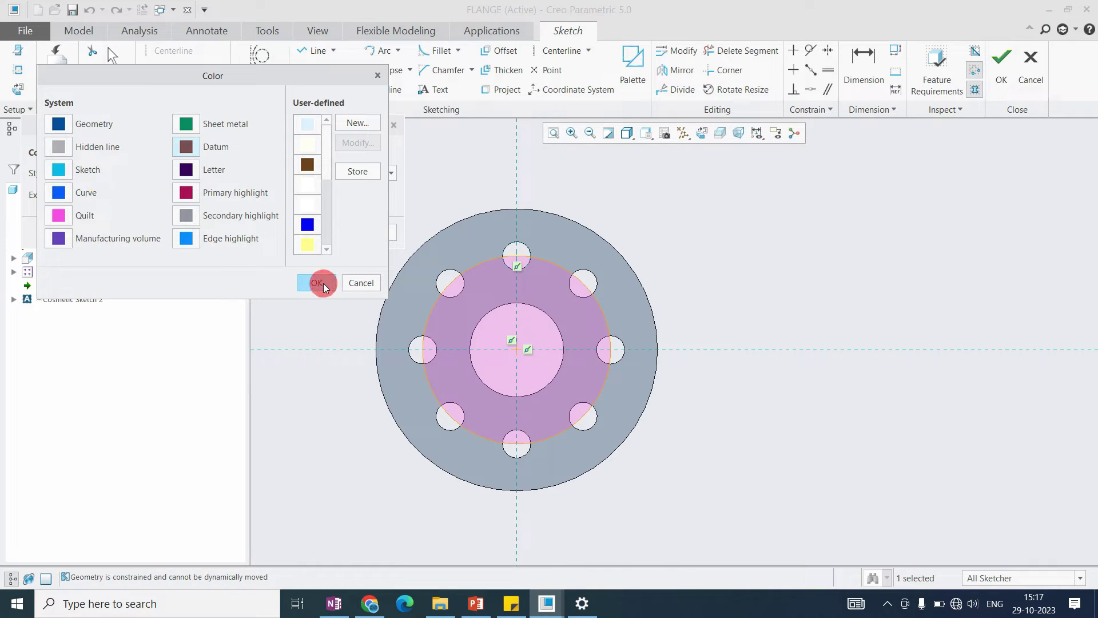
left_click(322, 283)
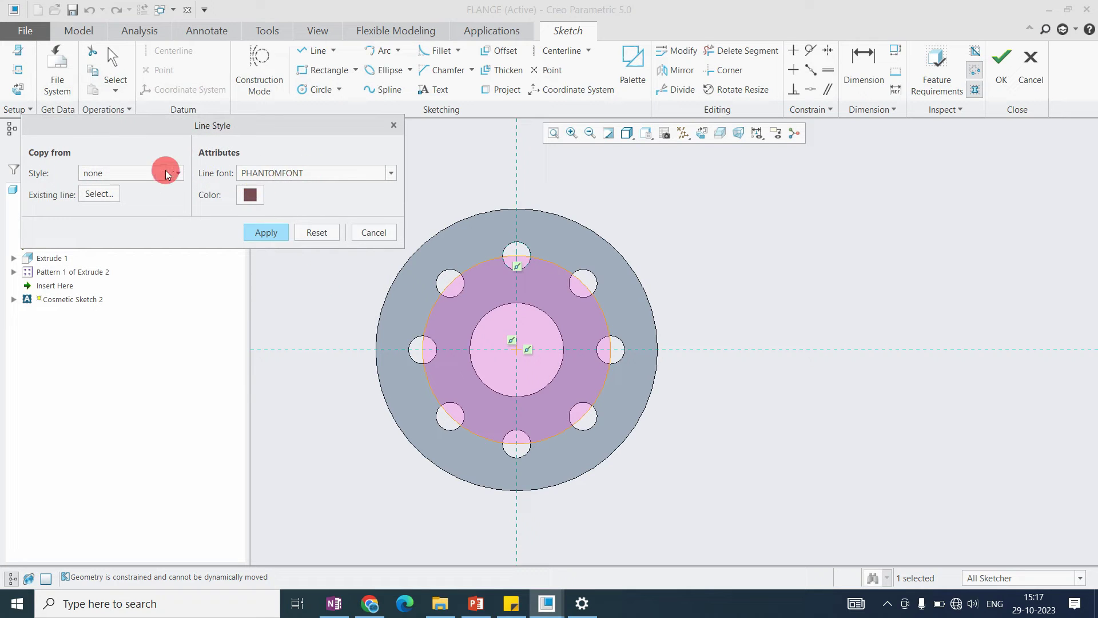
left_click(298, 172)
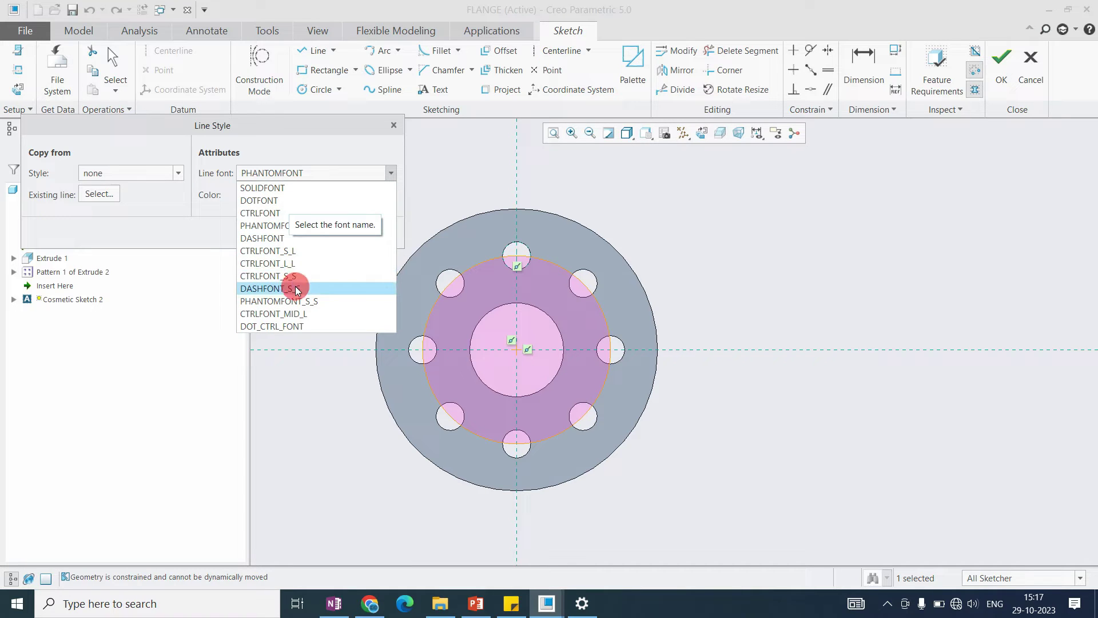
left_click(293, 167)
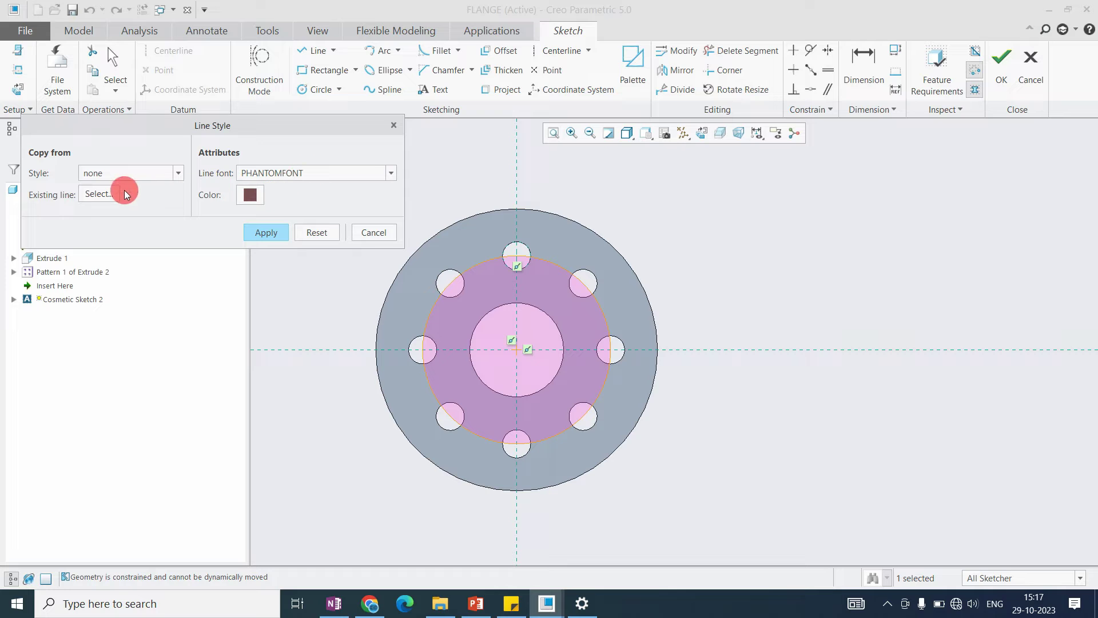
left_click(265, 234)
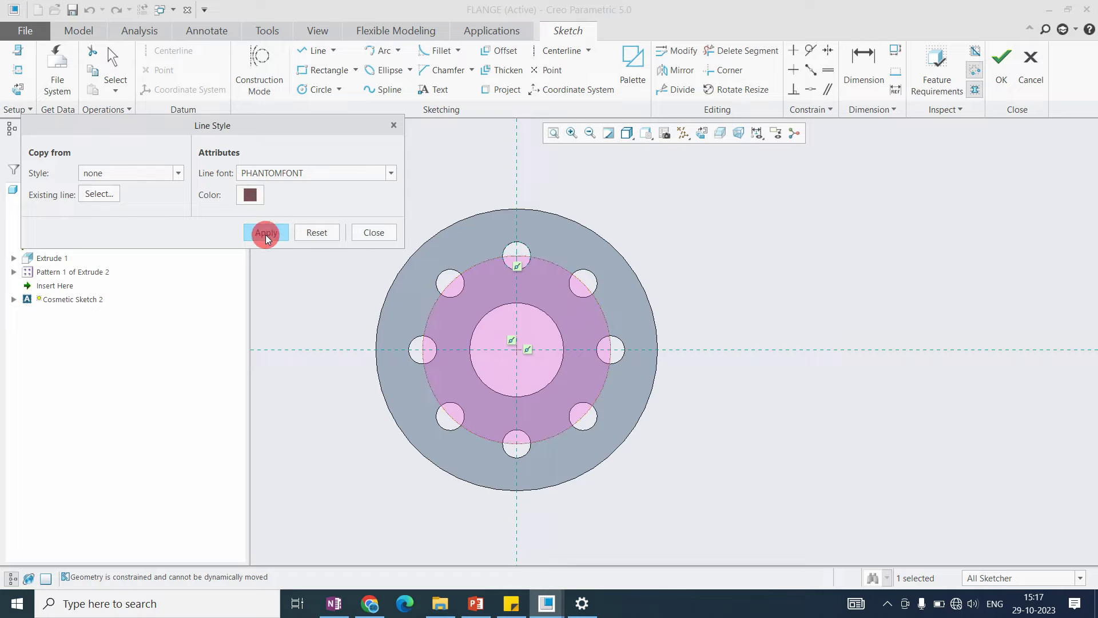
Step: Try the CTRLFONT_S_L line font on the bolt circle
scroll(542, 260, "up", 5)
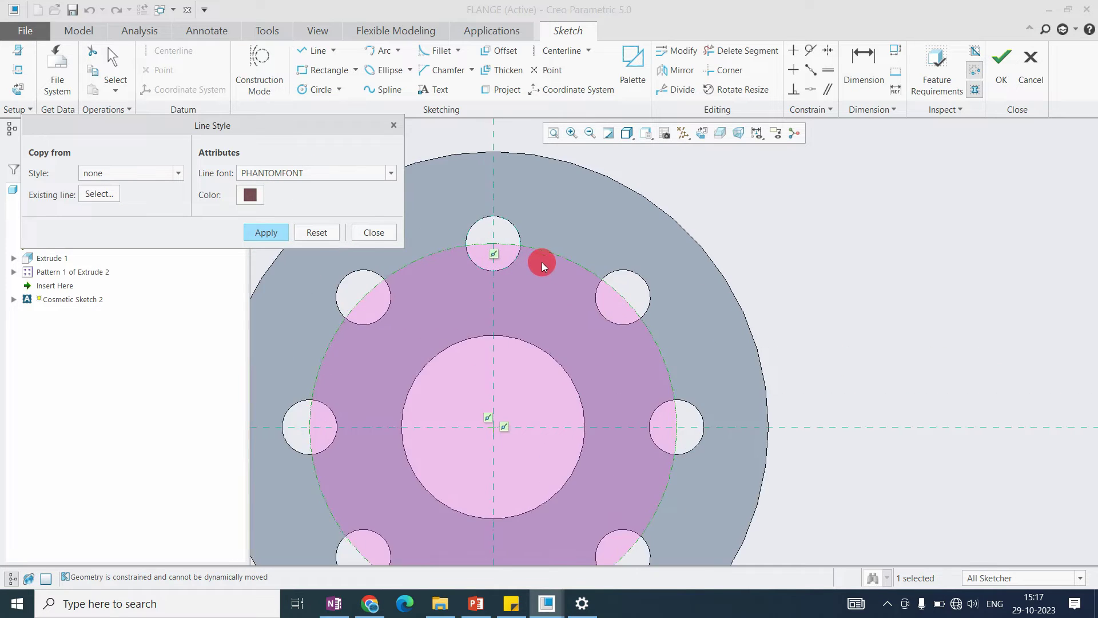
scroll(674, 328, "down", 4)
scroll(675, 328, "up", 5)
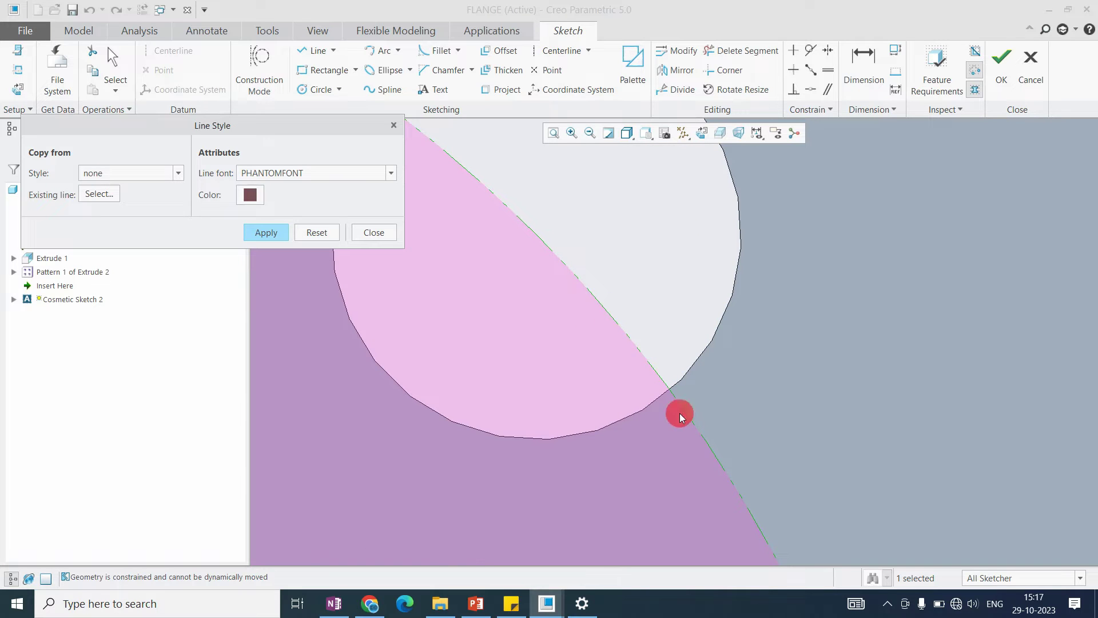
scroll(647, 343, "down", 3)
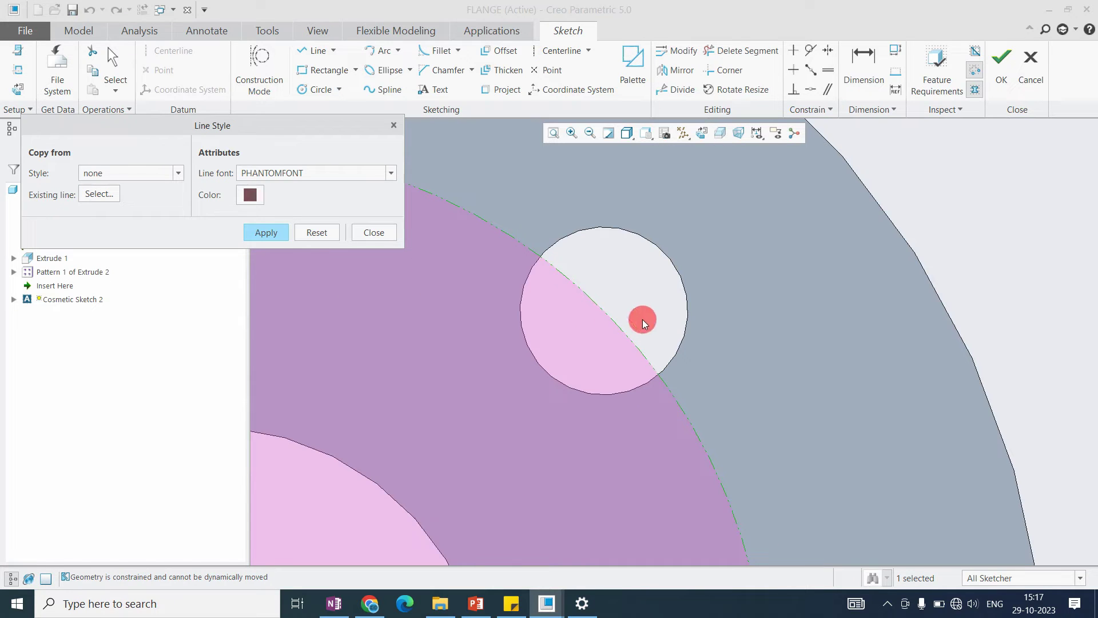
left_click(285, 174)
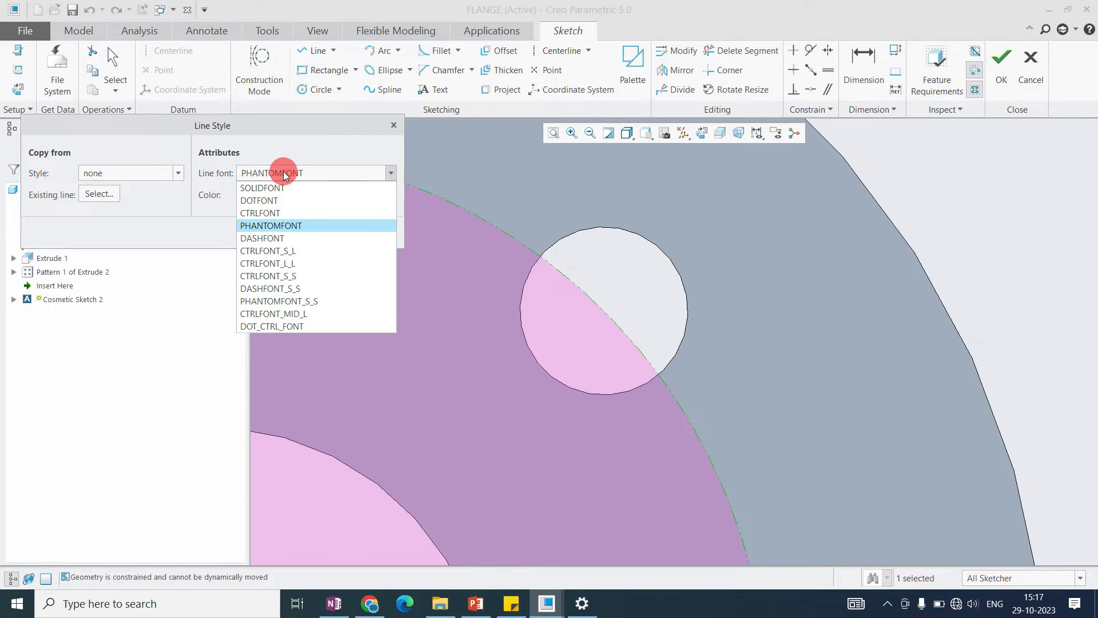
left_click(279, 252)
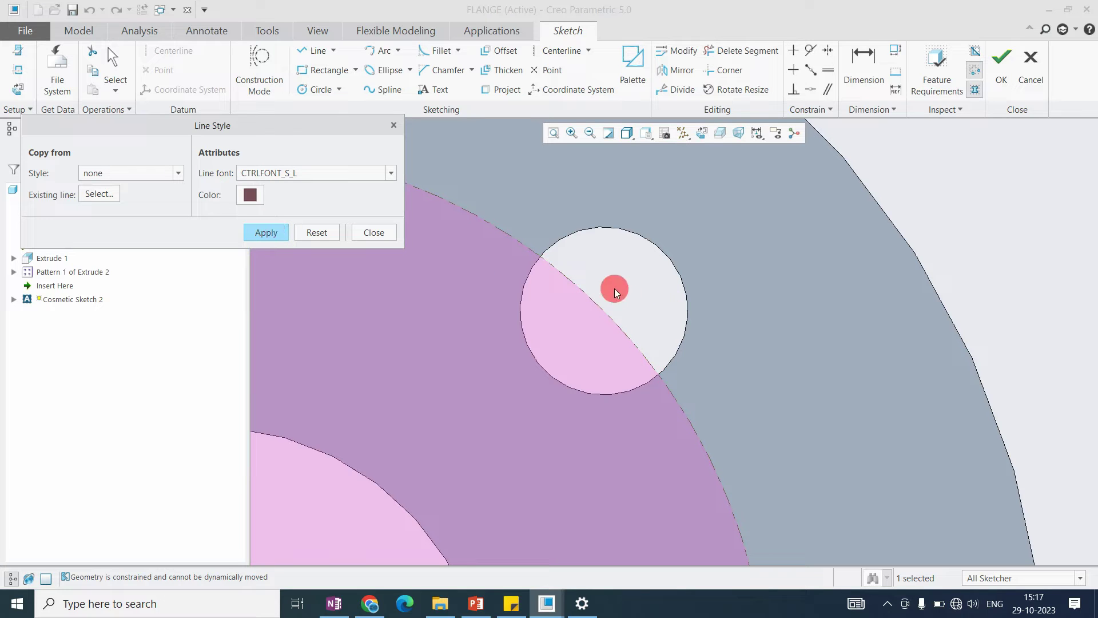
Step: Set the bolt circle's line font to PHANTOMFONT_S_S, apply it and finish the sketch
left_click(289, 170)
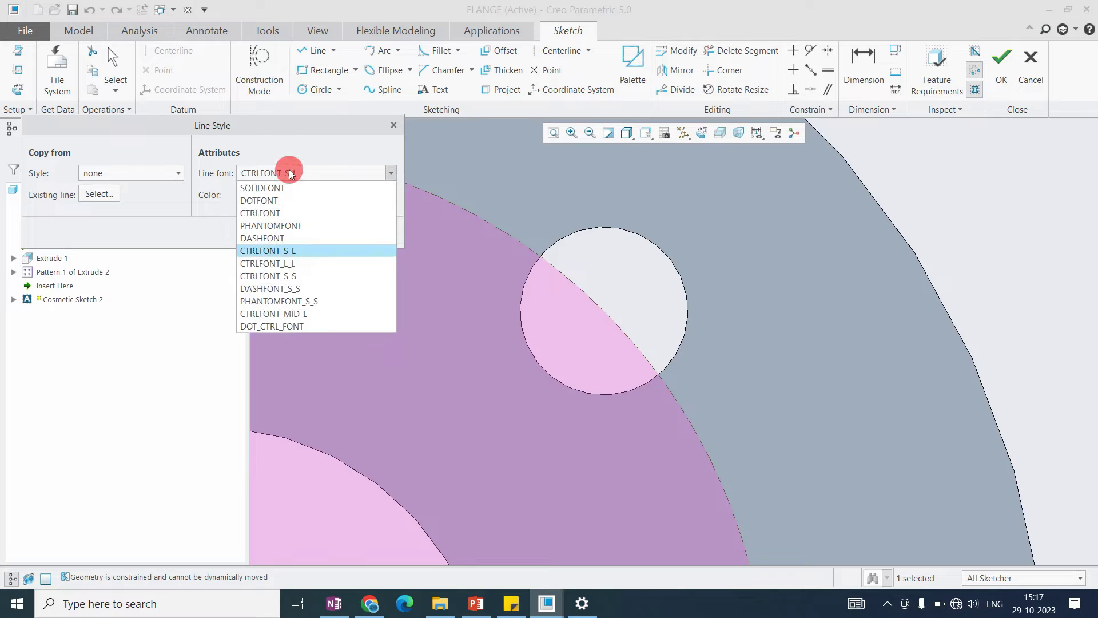
left_click(292, 301)
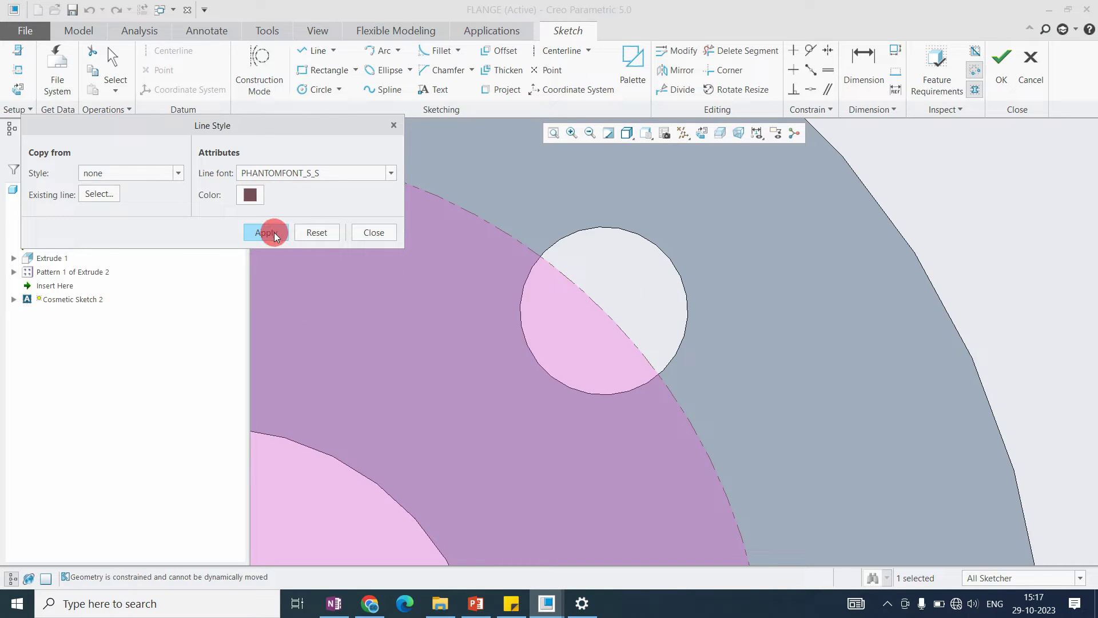
scroll(600, 301, "up", 3)
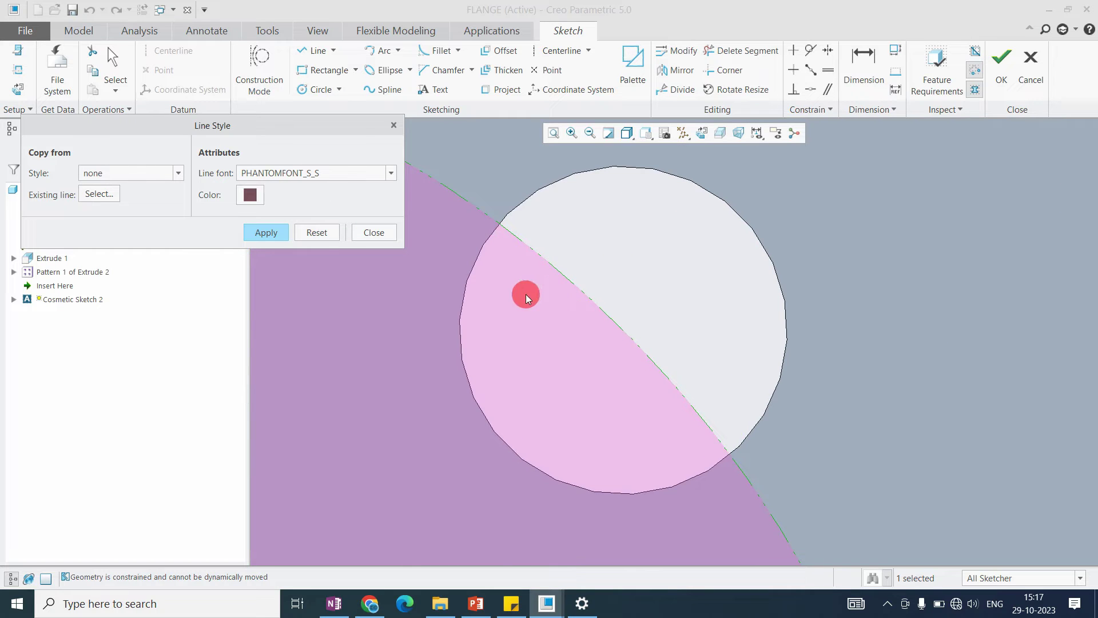
scroll(600, 321, "down", 10)
scroll(567, 329, "up", 2)
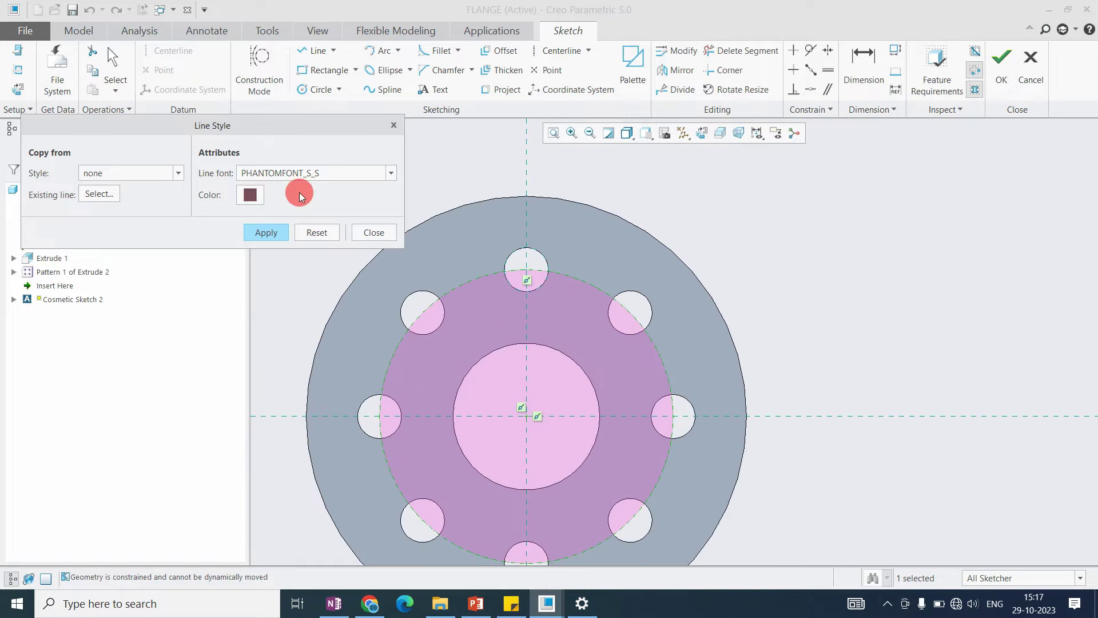
left_click(383, 232)
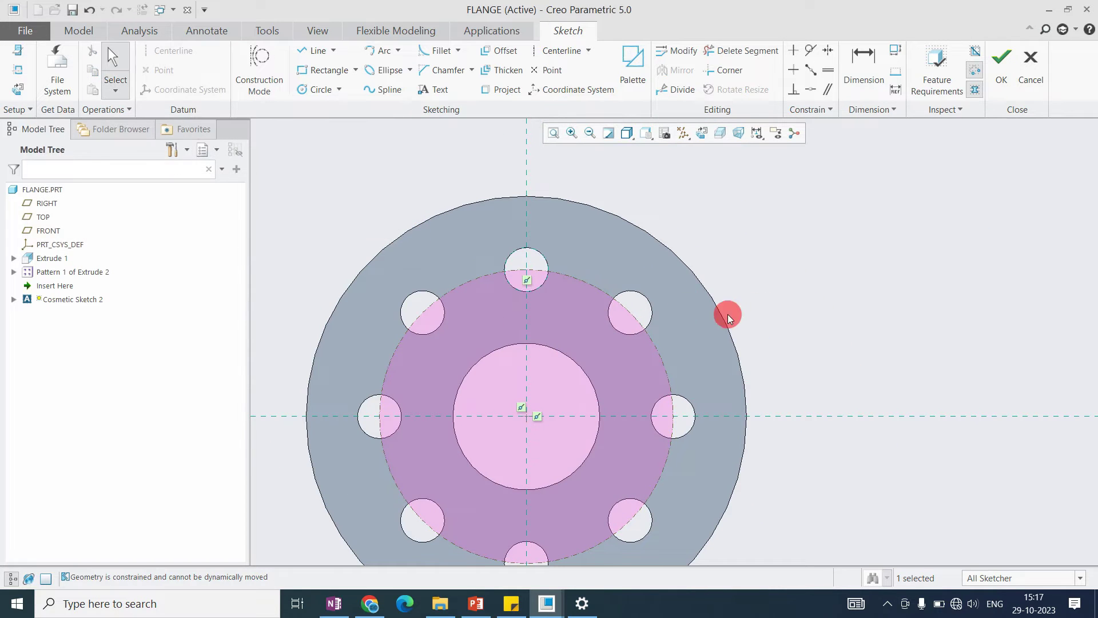
left_click(998, 78)
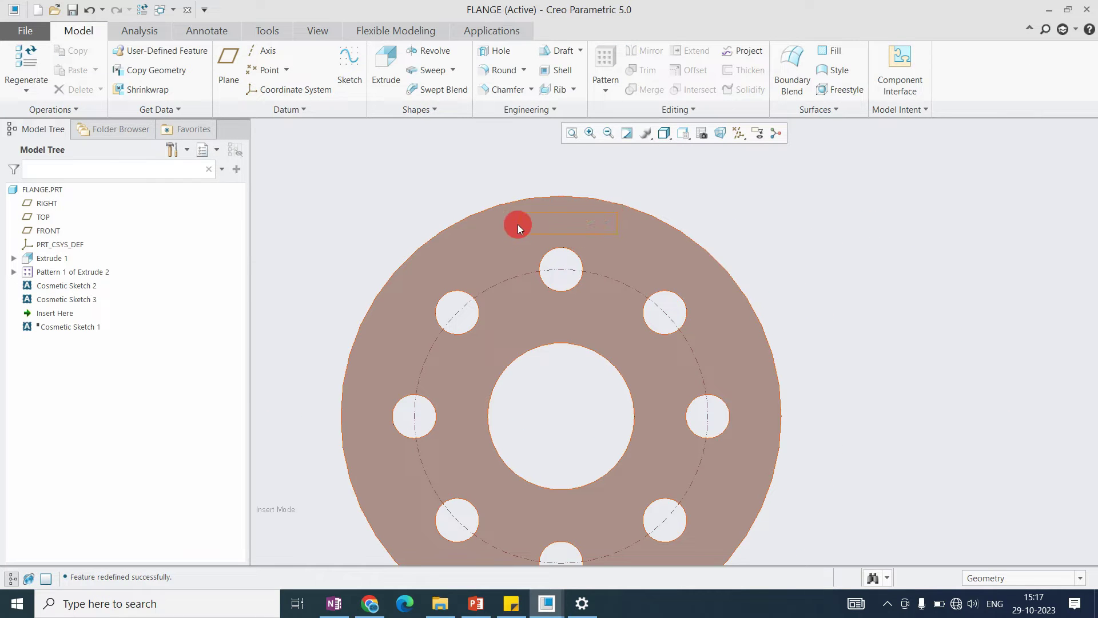
Step: Open Cosmetic Sketch 3 for editing and bring up the line style properties of the label rectangle
left_click(55, 299)
left_click(81, 221)
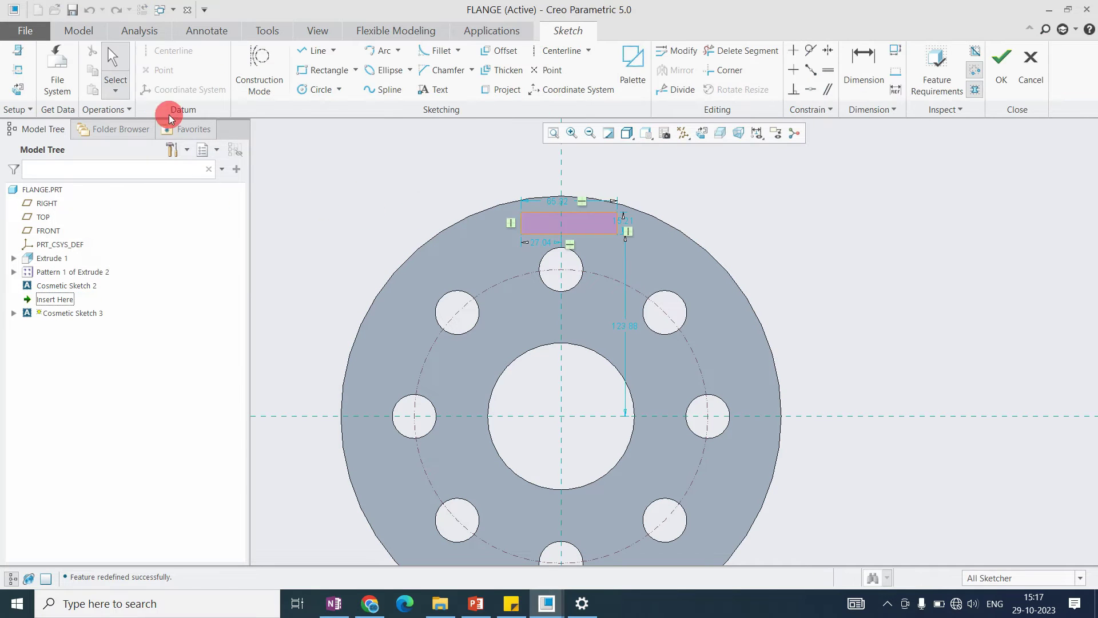
left_click_drag(458, 172, 648, 243)
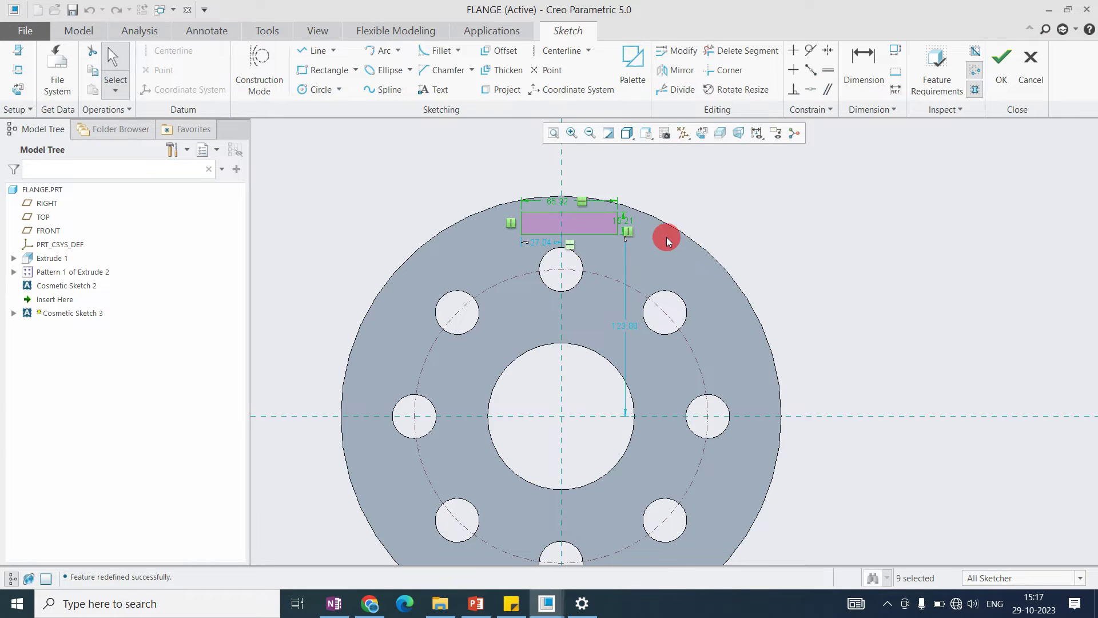
right_click(739, 199)
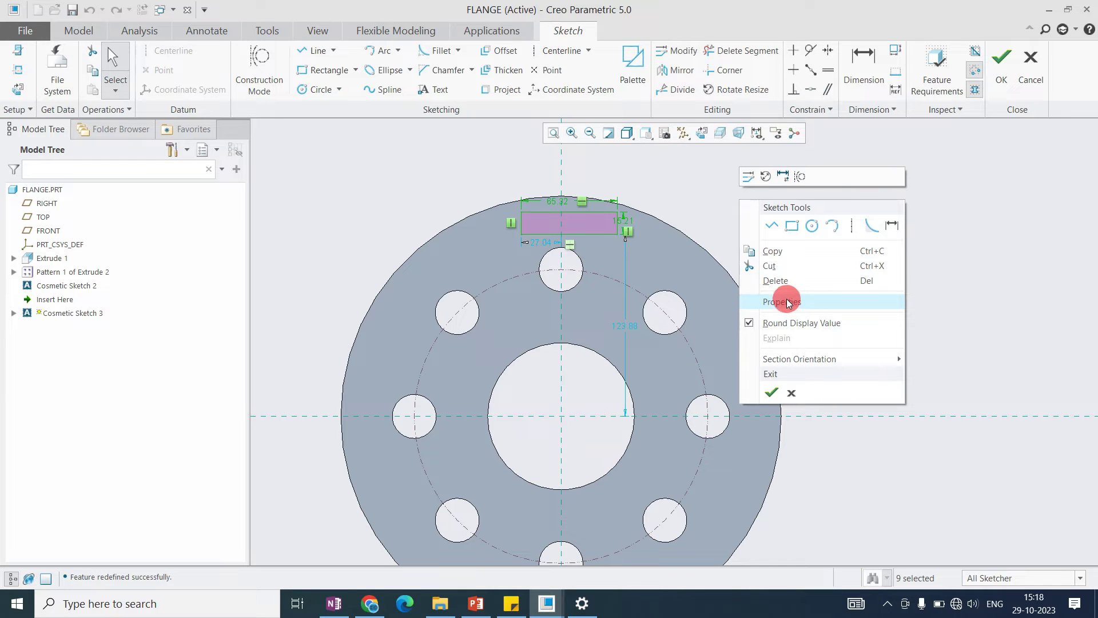
left_click(698, 201)
mouse_move(463, 187)
left_mouse_down()
mouse_move(645, 258)
mouse_move(653, 251)
left_mouse_up()
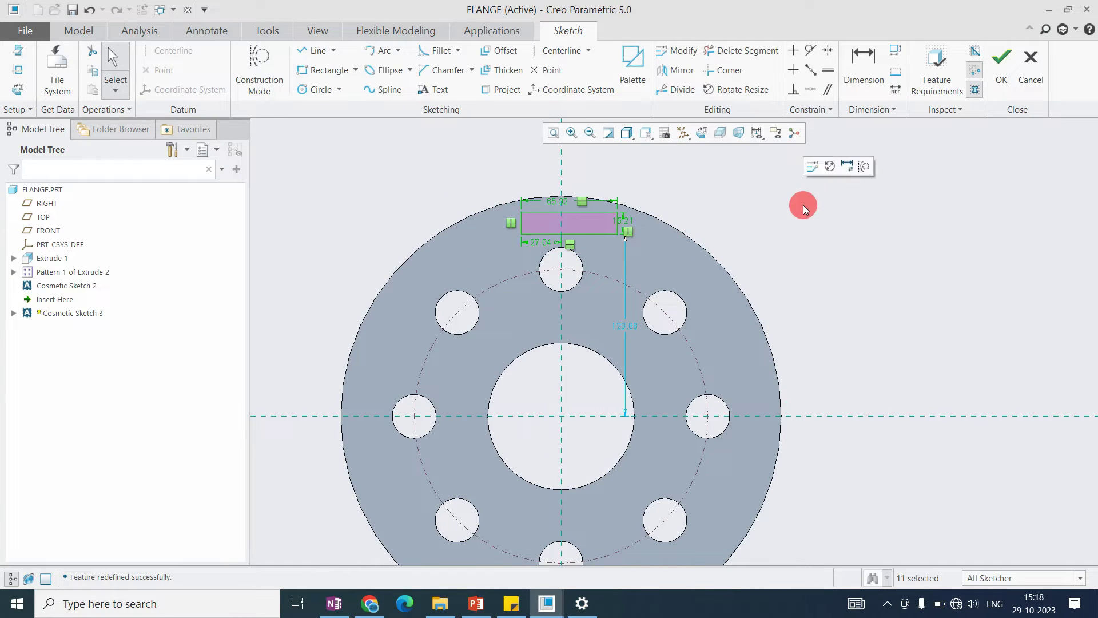
right_click(687, 197)
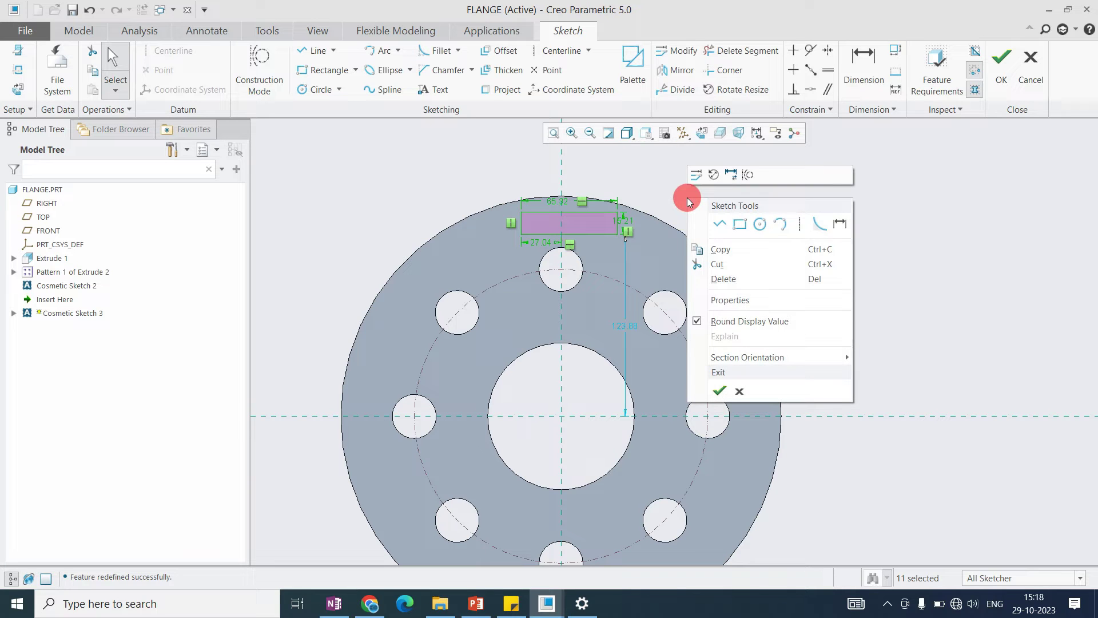
left_click(716, 301)
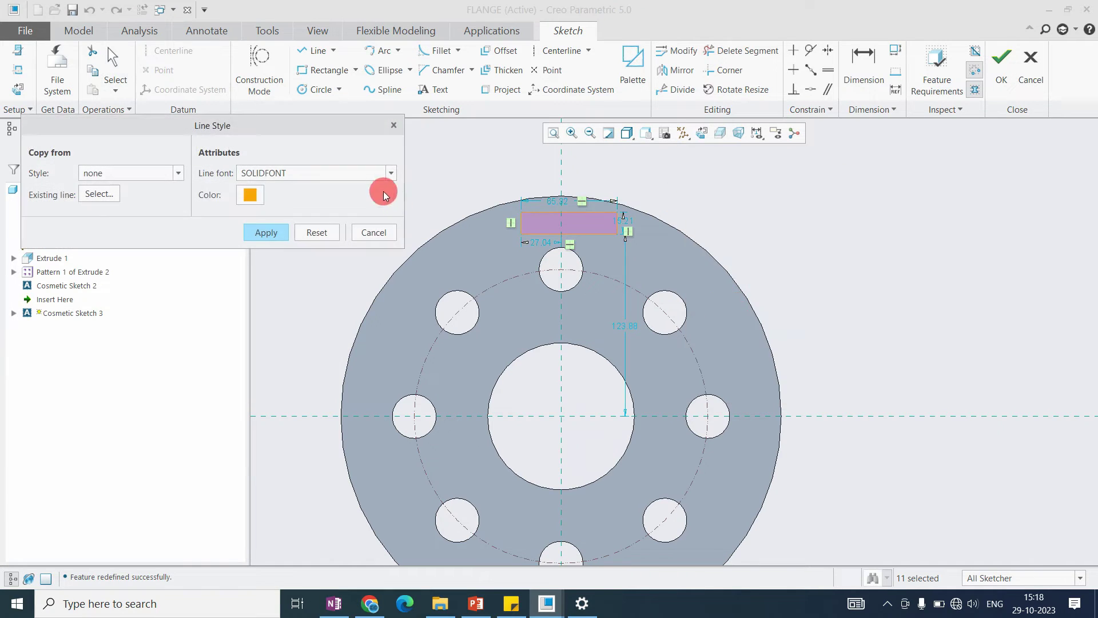
Step: Apply the Phantom line style with the system Datum colour to the label rectangle and finish the sketch
left_click(154, 173)
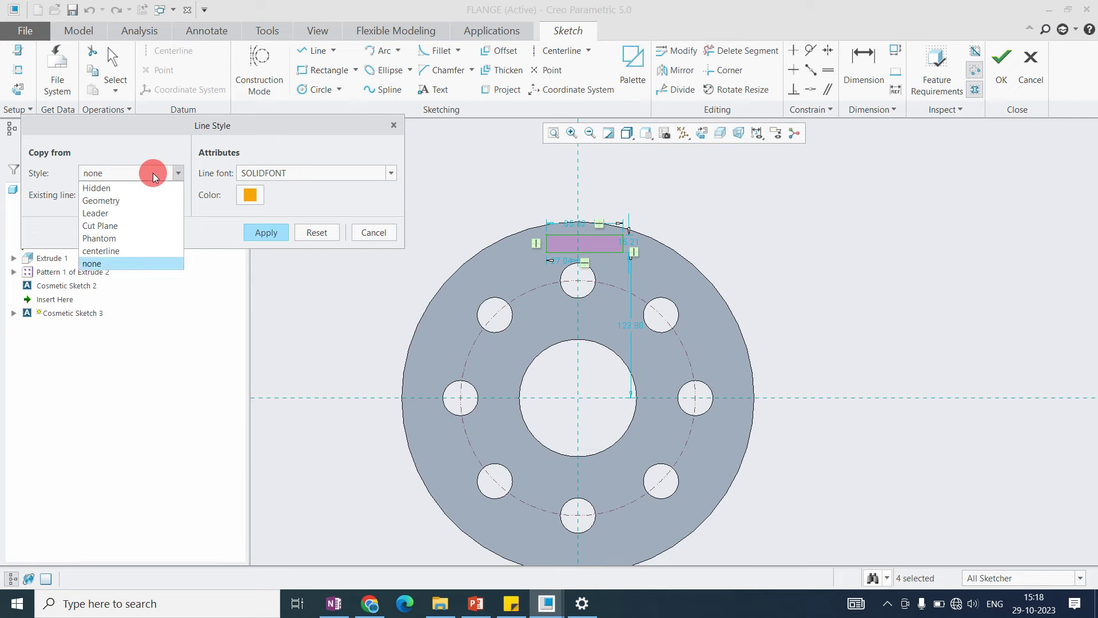
left_click(112, 240)
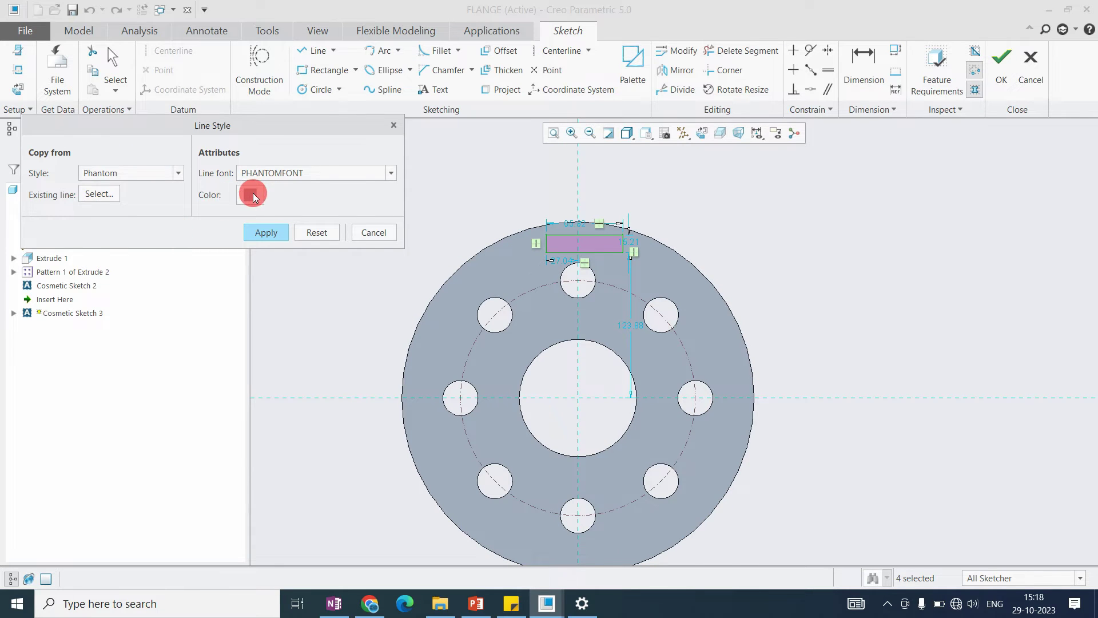
left_click(246, 195)
left_click(186, 146)
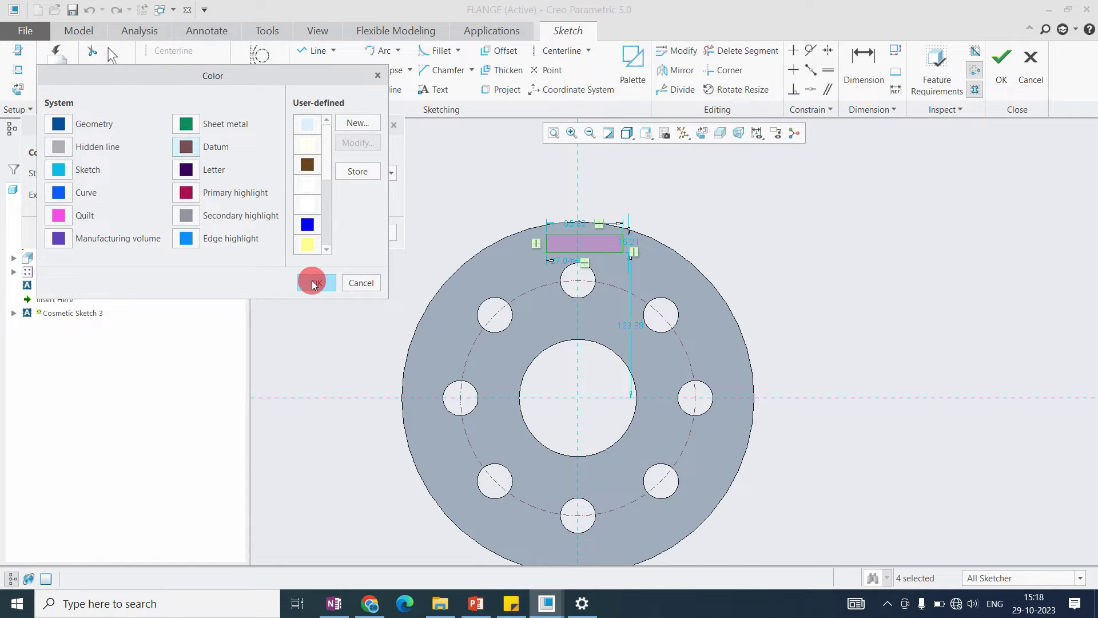
left_click(309, 280)
left_click(292, 233)
left_click(369, 231)
left_click(642, 230)
scroll(642, 230, "down", 5)
scroll(591, 218, "down", 3)
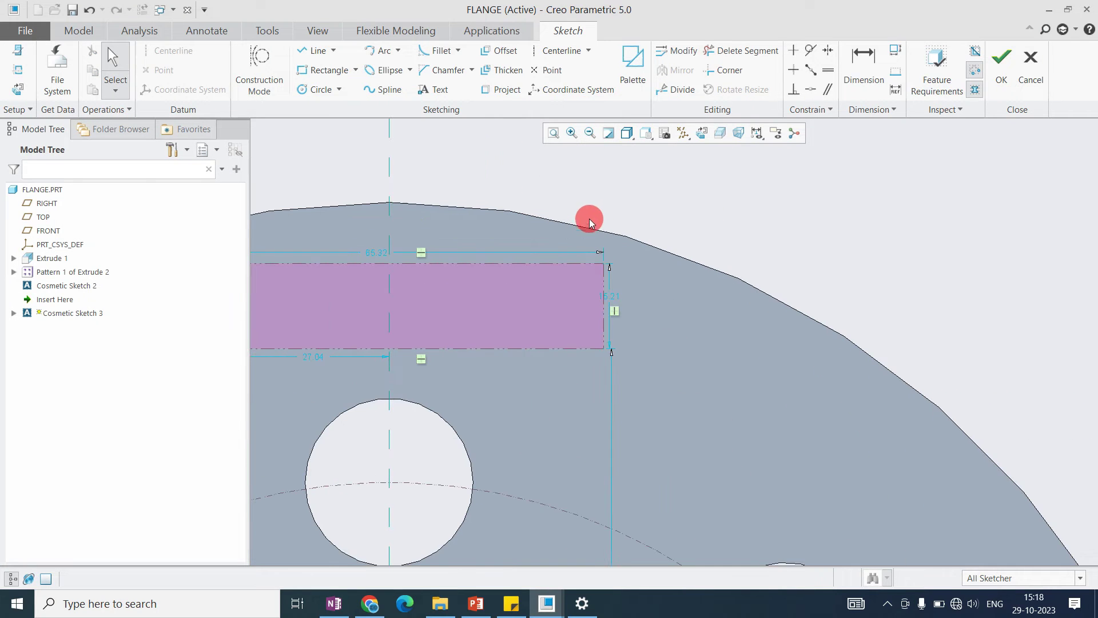
left_click(1000, 71)
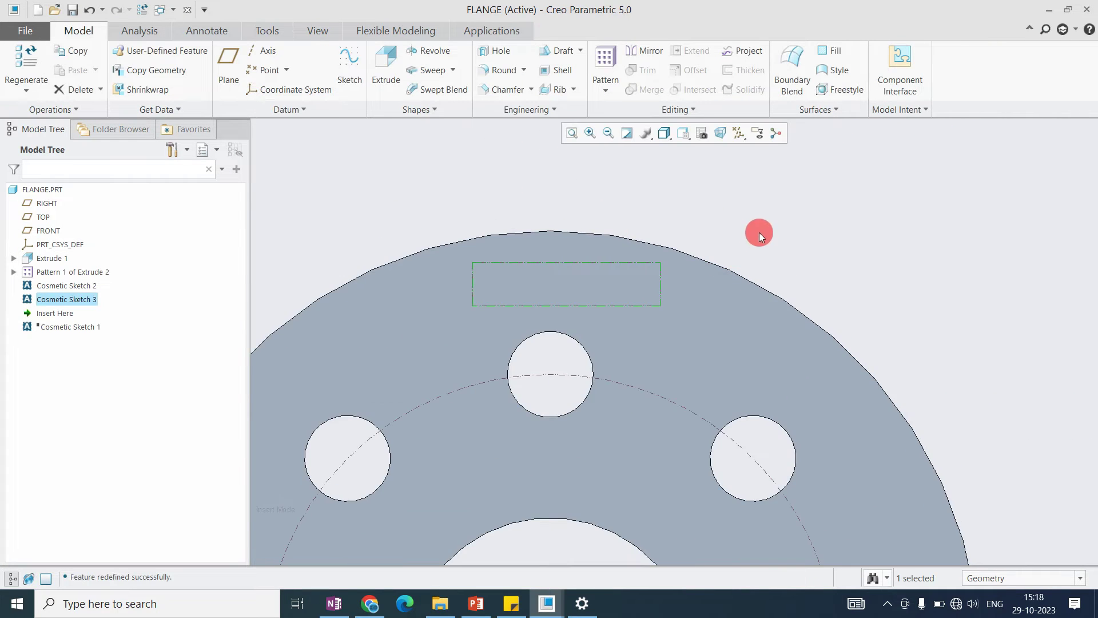
Step: Review the restyled cosmetic sketches on the flange model and in its drawing
left_click(759, 235)
scroll(625, 252, "up", 5)
scroll(610, 254, "down", 4)
scroll(613, 262, "up", 4)
scroll(616, 249, "down", 1)
mouse_move(616, 249)
middle_mouse_down()
mouse_move(600, 272)
mouse_move(632, 284)
mouse_move(590, 280)
middle_mouse_up()
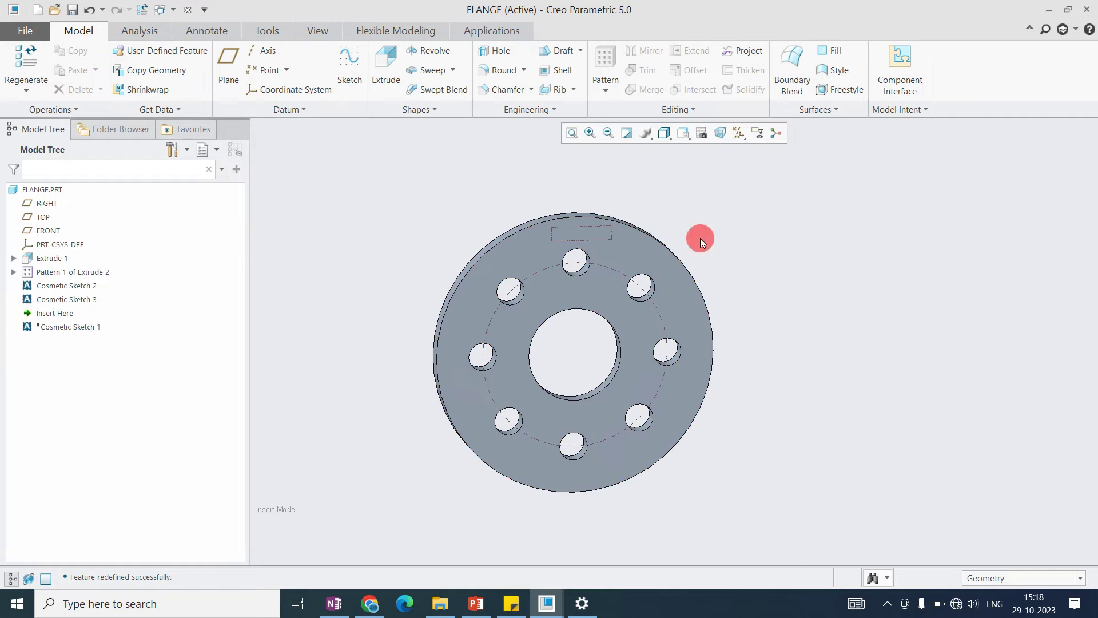
left_click(161, 10)
left_click(189, 41)
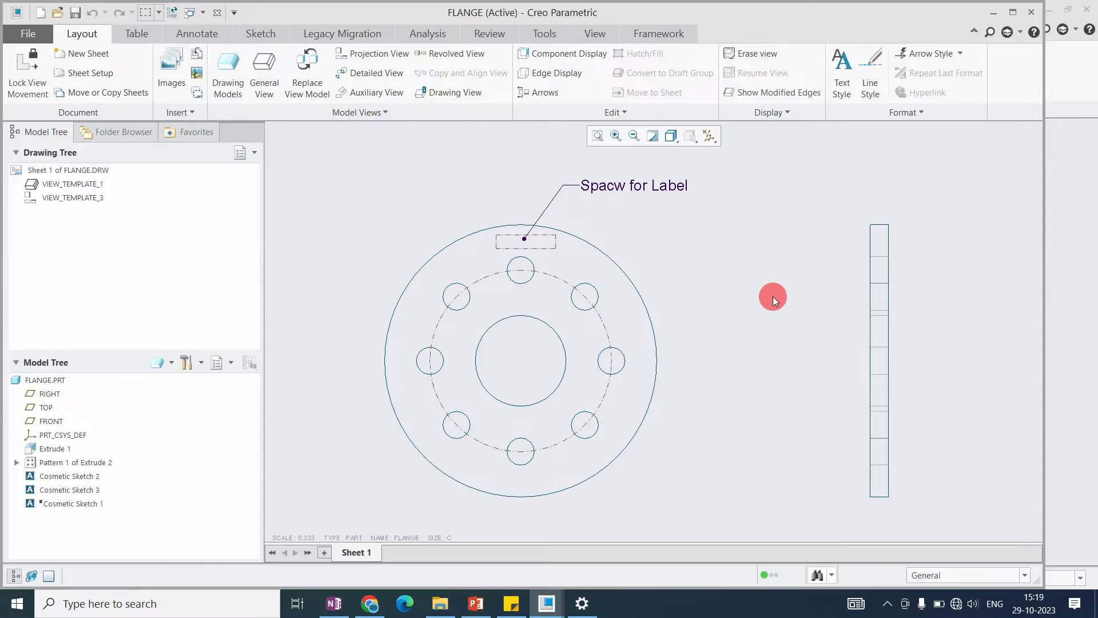
Step: Switch to the SHAFT.PRT model window
left_click(189, 12)
left_click(212, 58)
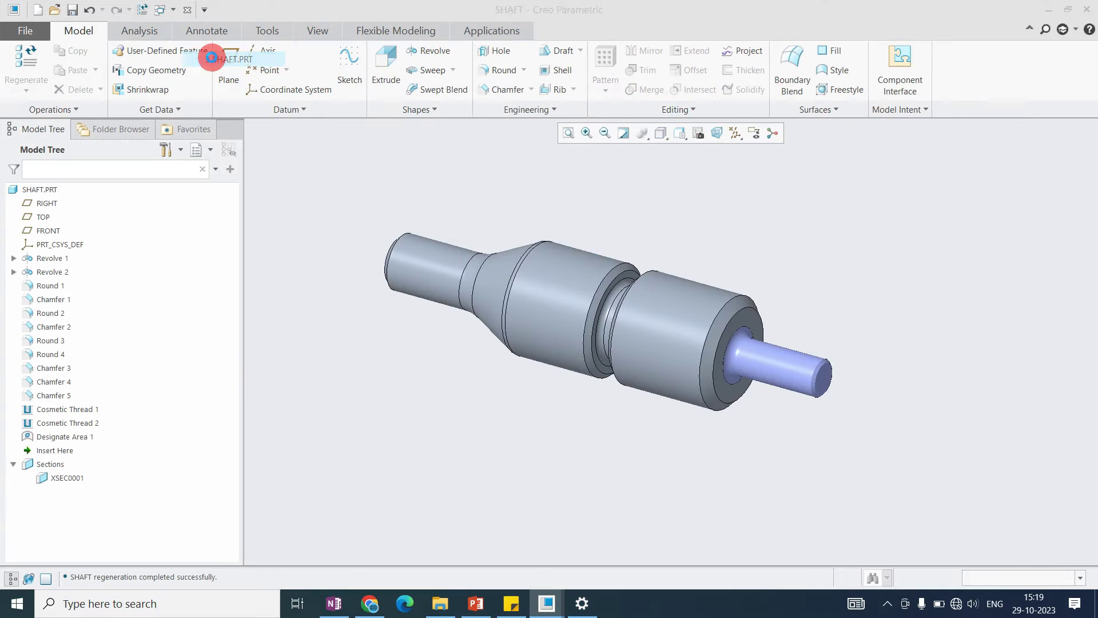
left_click(519, 113)
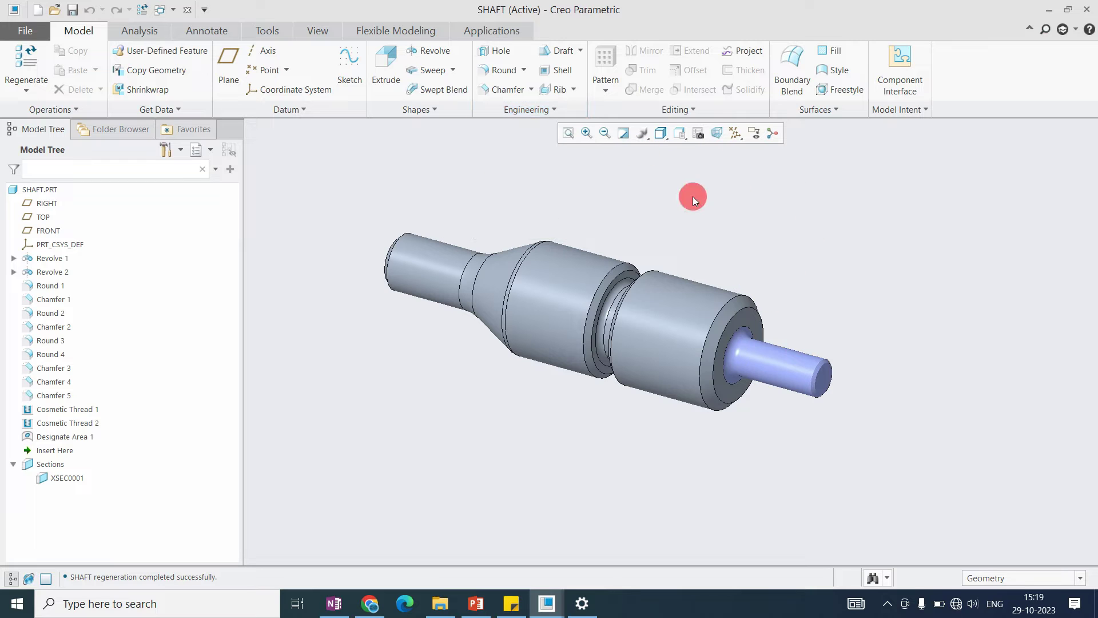
Step: Highlight Cosmetic Thread 1 on the shaft and move the insertion point to directly after Chamfer 5
scroll(451, 275, "down", 2)
left_click(78, 411)
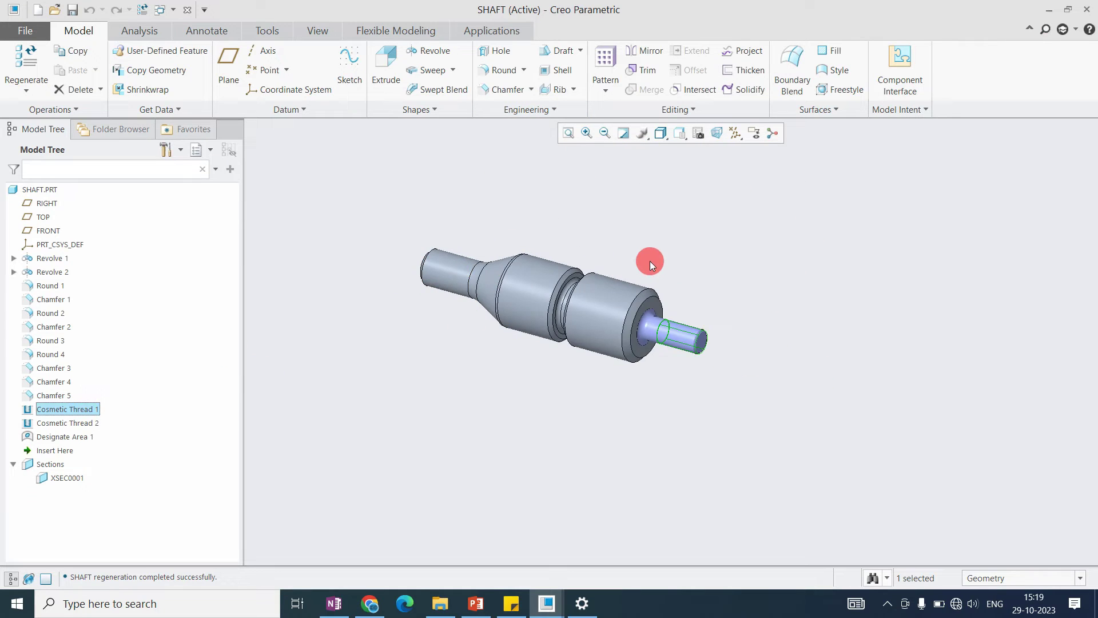
scroll(658, 286, "up", 3)
scroll(674, 314, "down", 3)
left_click_drag(64, 446, 54, 402)
Step: Measure the diameter of the small cylindrical surface at the shaft's solid end
scroll(705, 306, "up", 2)
scroll(704, 337, "up", 3)
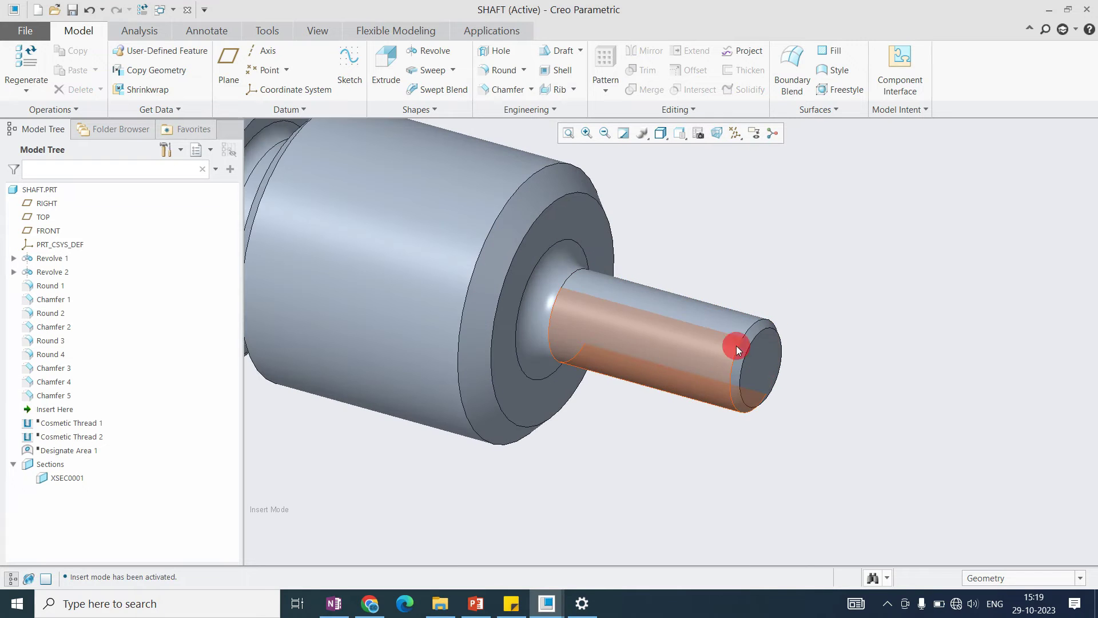
scroll(658, 336, "down", 2)
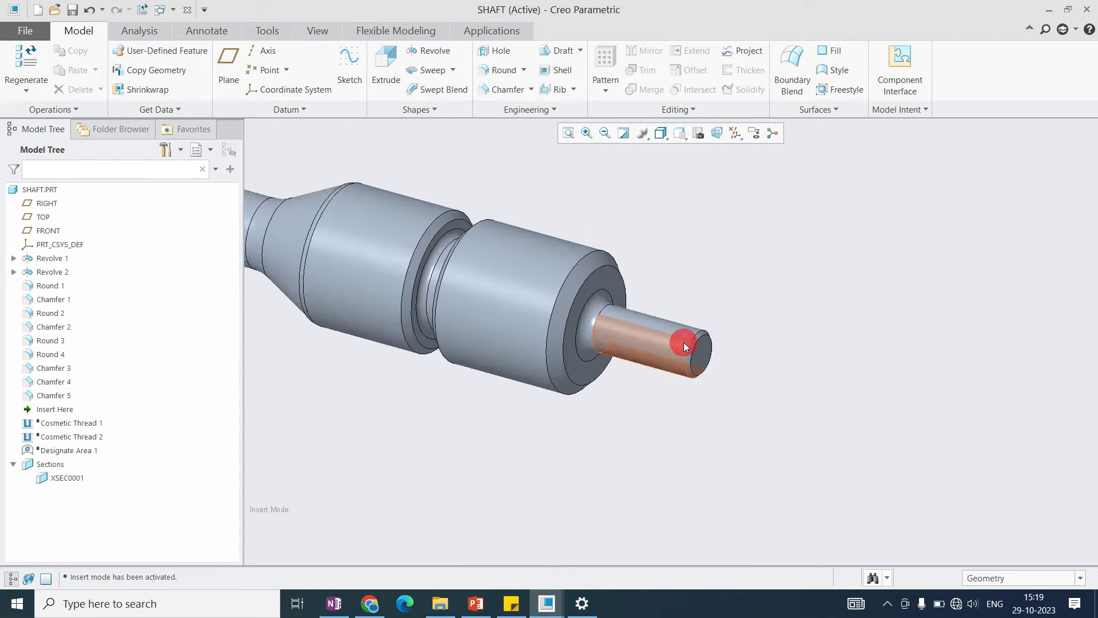
scroll(666, 341, "up", 2)
left_click(656, 335)
left_click(178, 33)
left_click(414, 61)
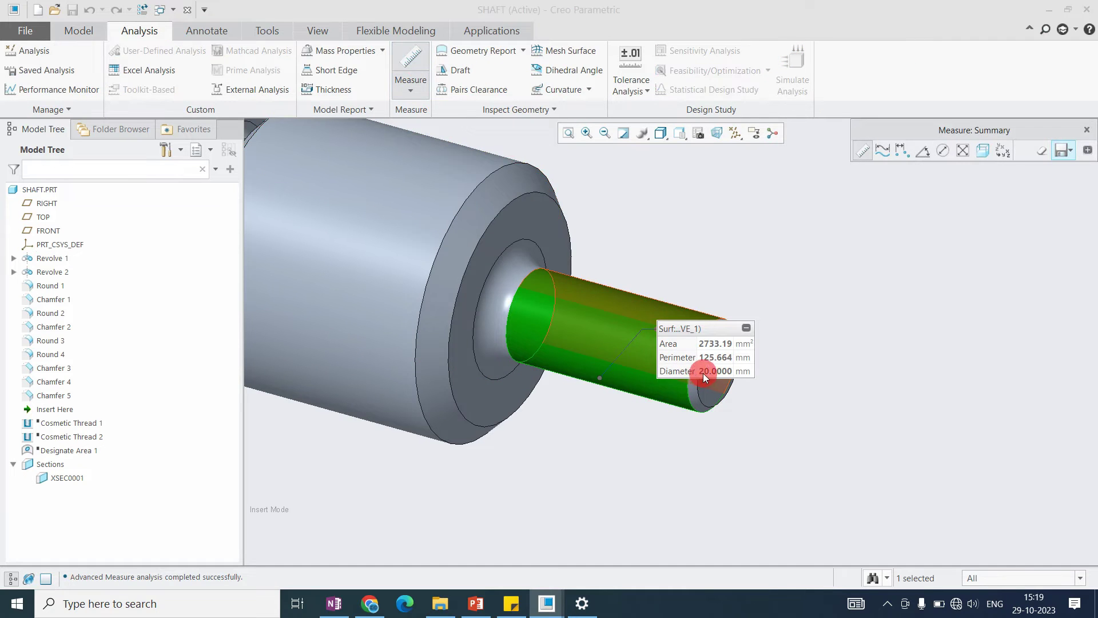
middle_click(805, 317)
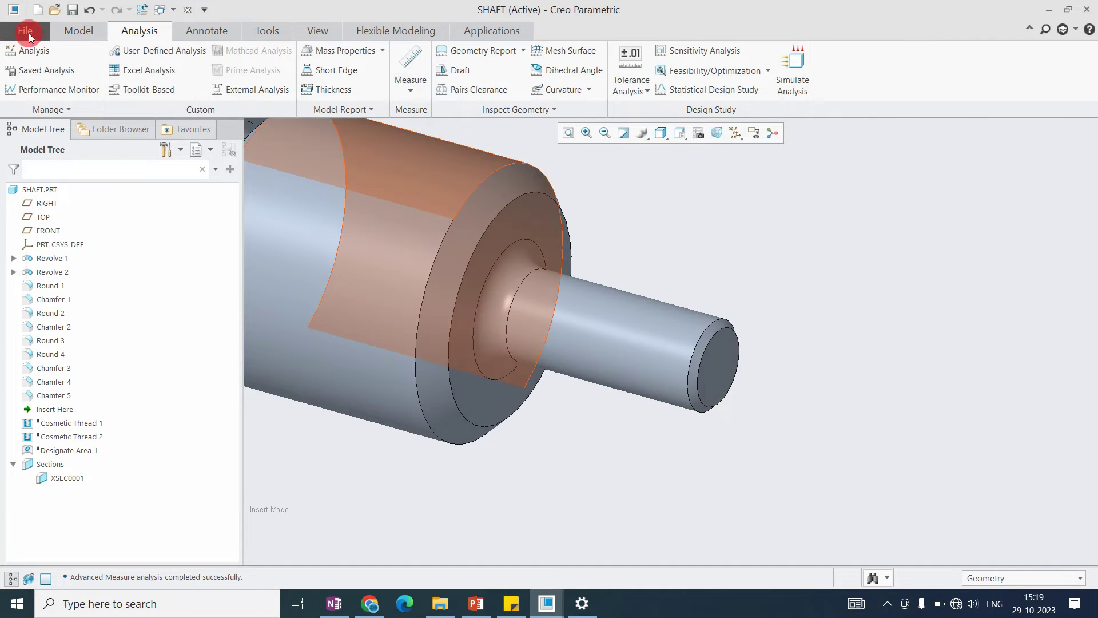
Step: Start a simple cosmetic thread and set its diameter to 18 mm
left_click(79, 31)
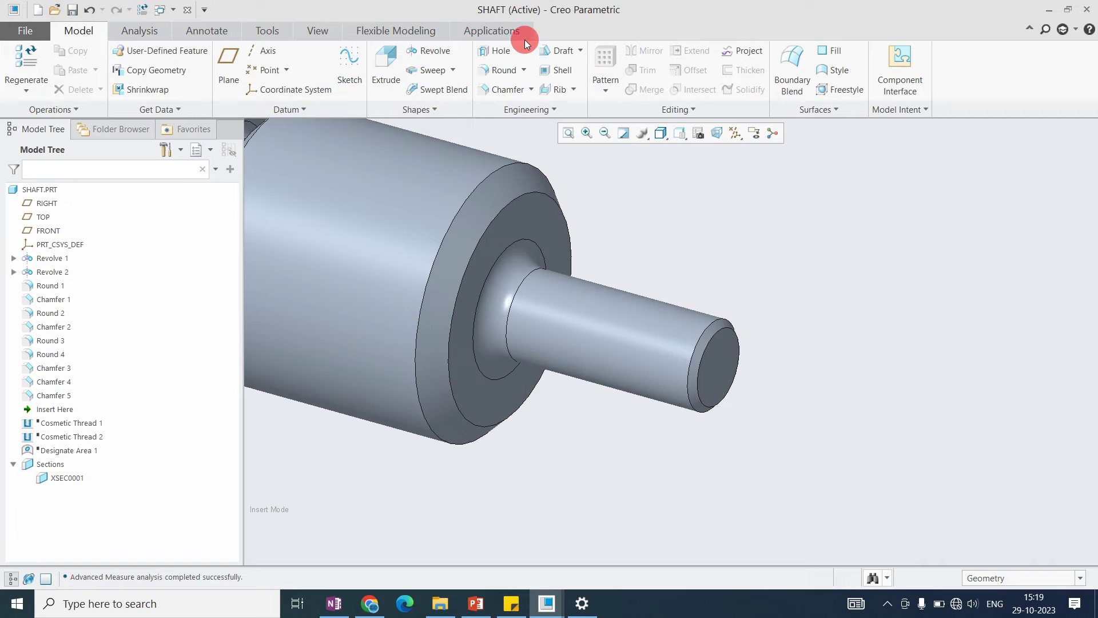
left_click(548, 117)
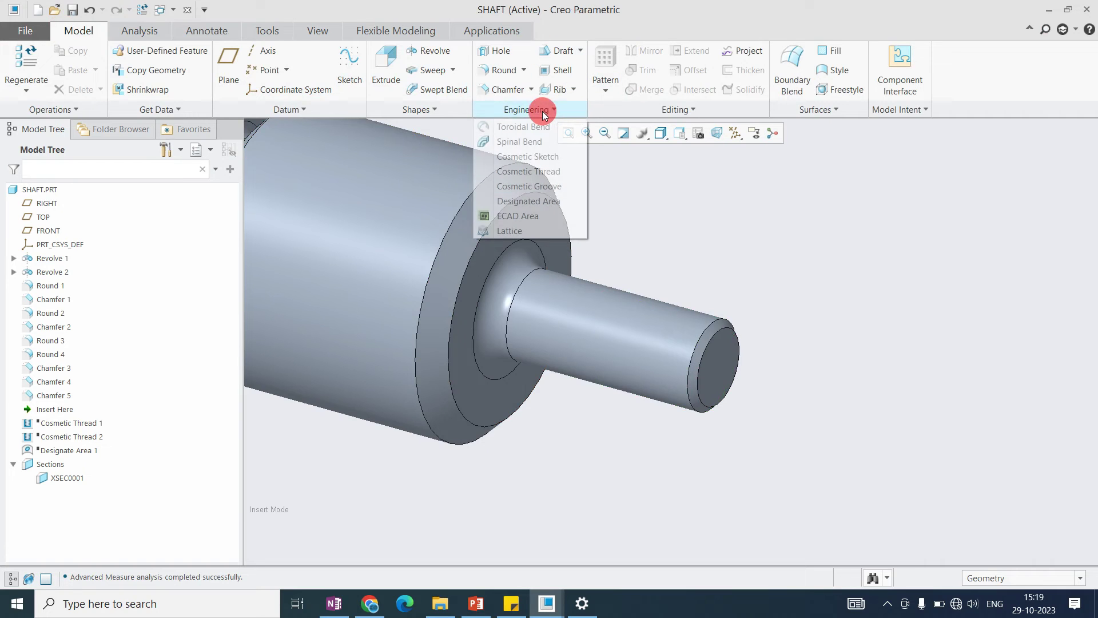
left_click(554, 170)
left_click(36, 70)
left_click(12, 71)
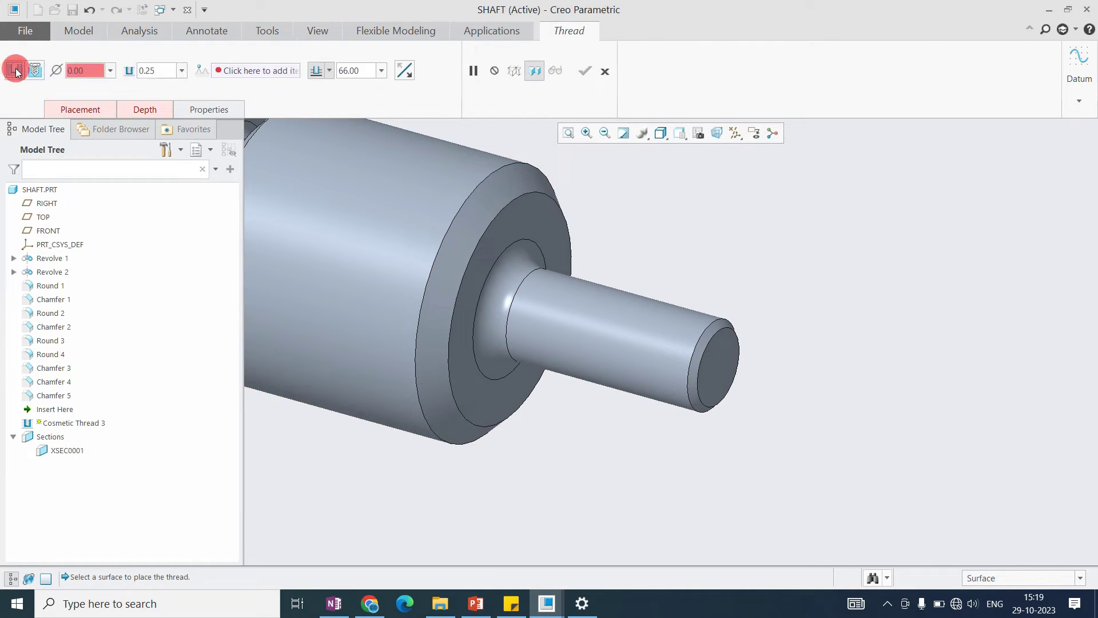
left_click(84, 70)
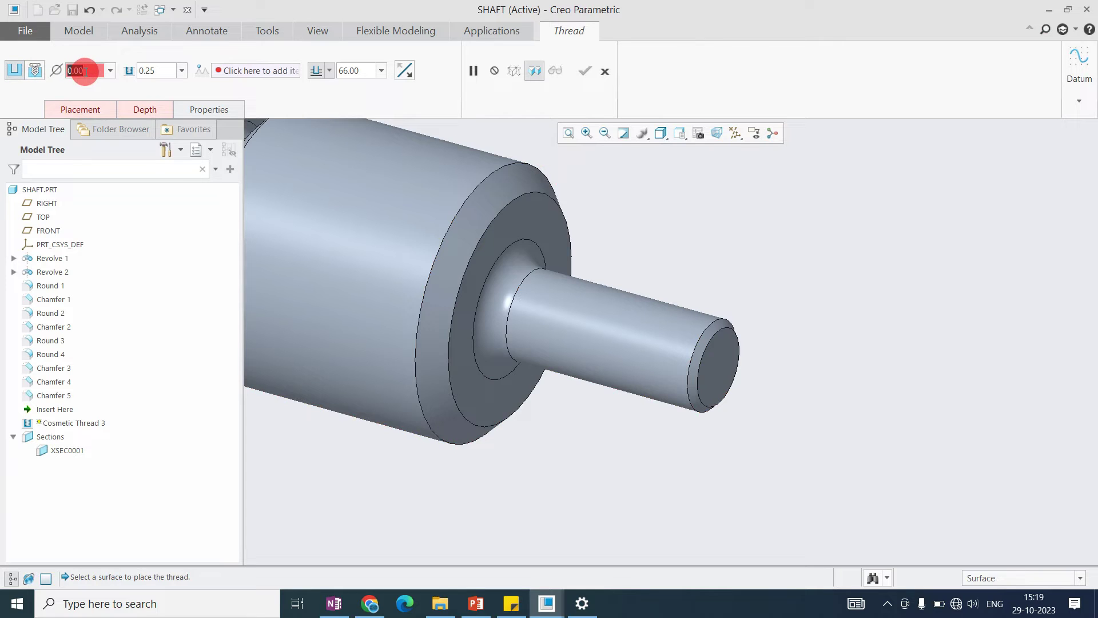
type("18")
key("Return")
left_click(156, 71)
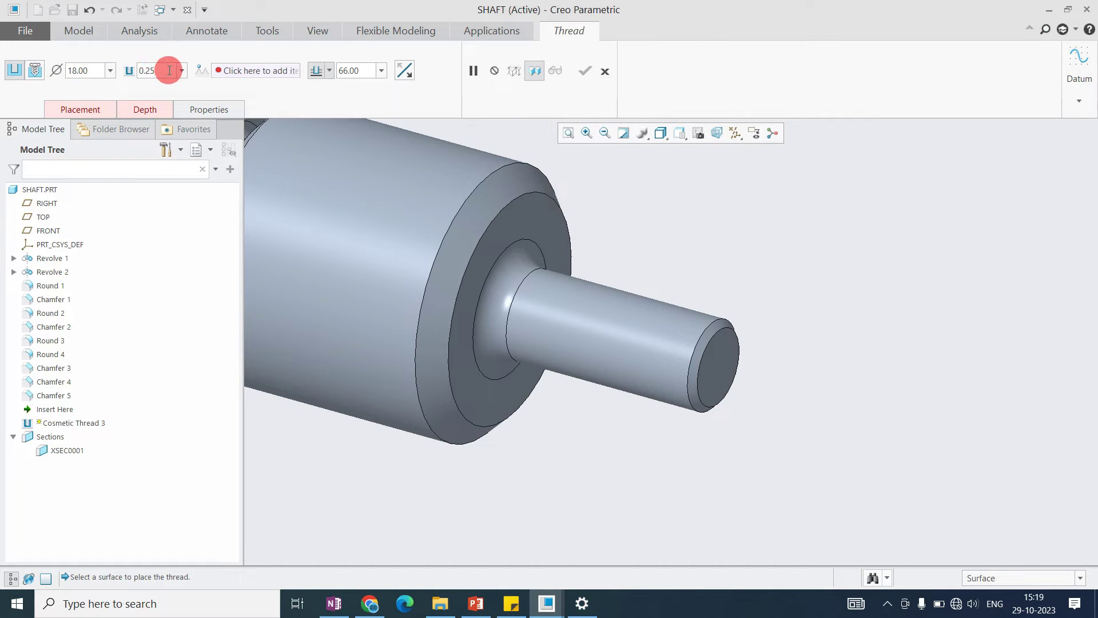
Step: Use the shaft's small end face as the thread start and the adjoining small cylinder as the threaded surface
left_click(150, 104)
left_click(178, 155)
left_click(719, 360)
left_click(96, 116)
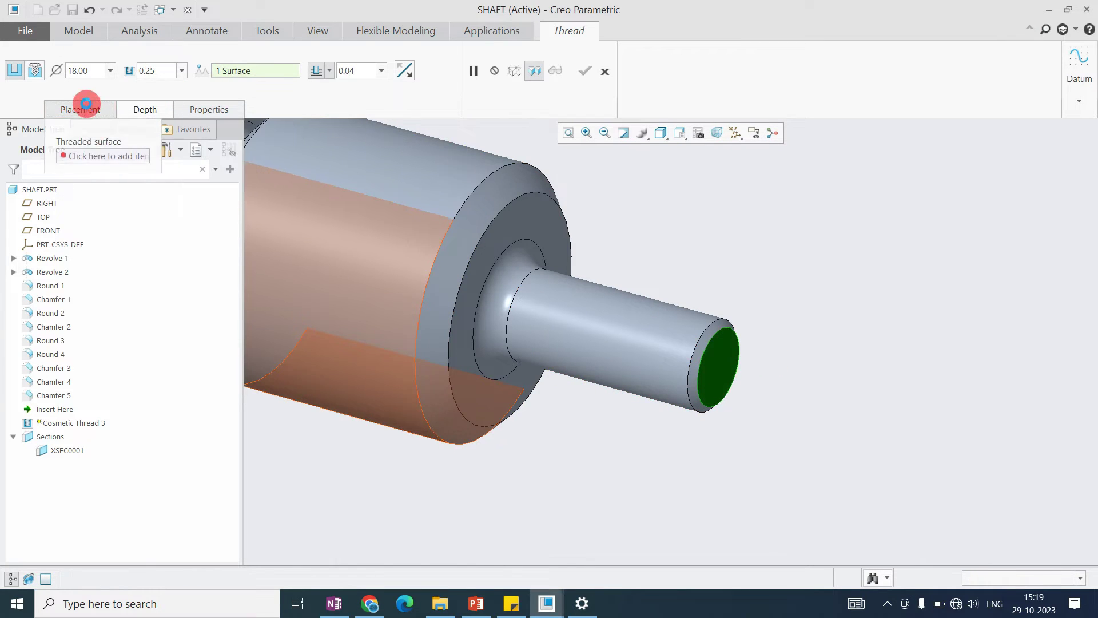
left_click(93, 155)
left_click(644, 336)
left_click(708, 362)
mouse_move(708, 361)
middle_mouse_down()
mouse_move(708, 328)
mouse_move(692, 319)
mouse_move(490, 319)
mouse_move(486, 307)
middle_mouse_up()
Step: Set the thread depth to 30 mm and complete the cosmetic thread
double_click(478, 310)
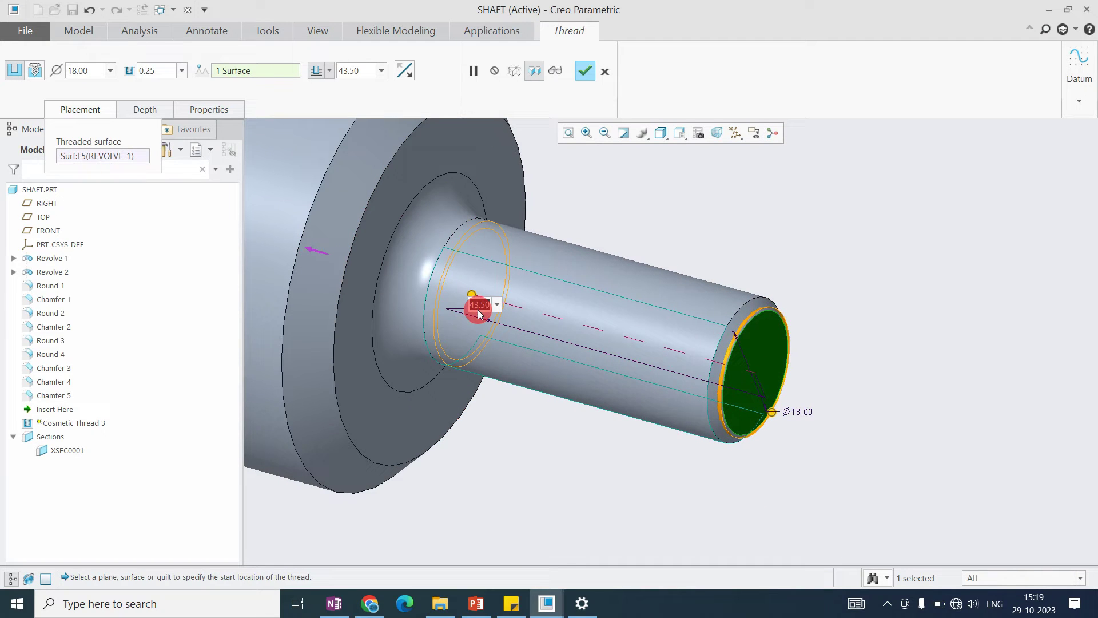
type("30")
key("Return")
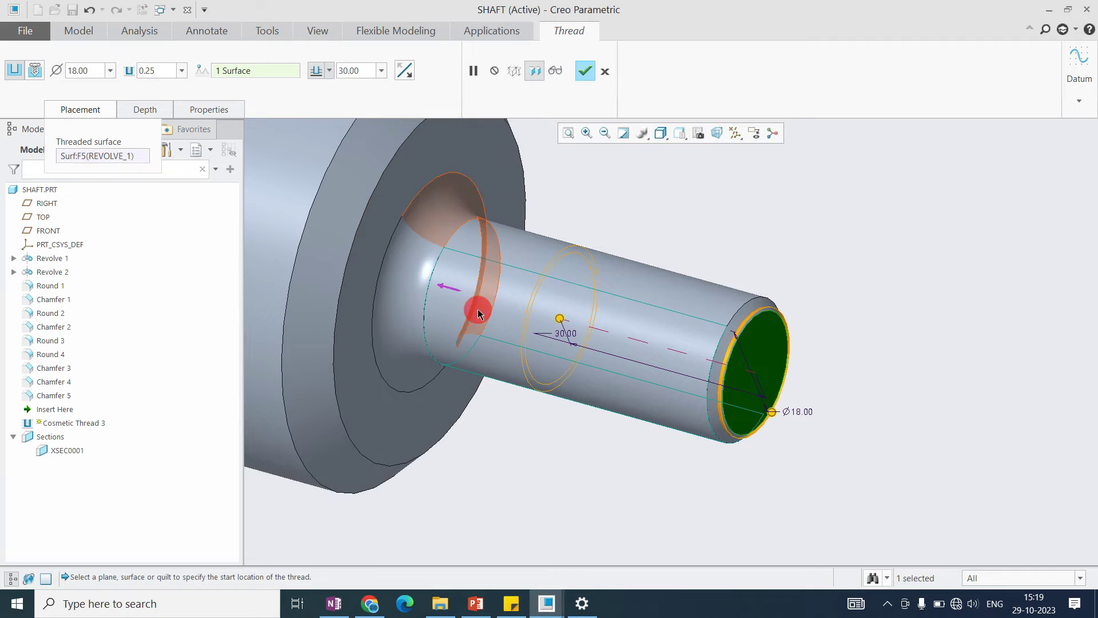
mouse_move(768, 325)
middle_mouse_down()
mouse_move(720, 323)
mouse_move(755, 300)
mouse_move(743, 299)
mouse_move(752, 311)
mouse_move(738, 307)
mouse_move(780, 319)
middle_mouse_up()
middle_click(802, 242)
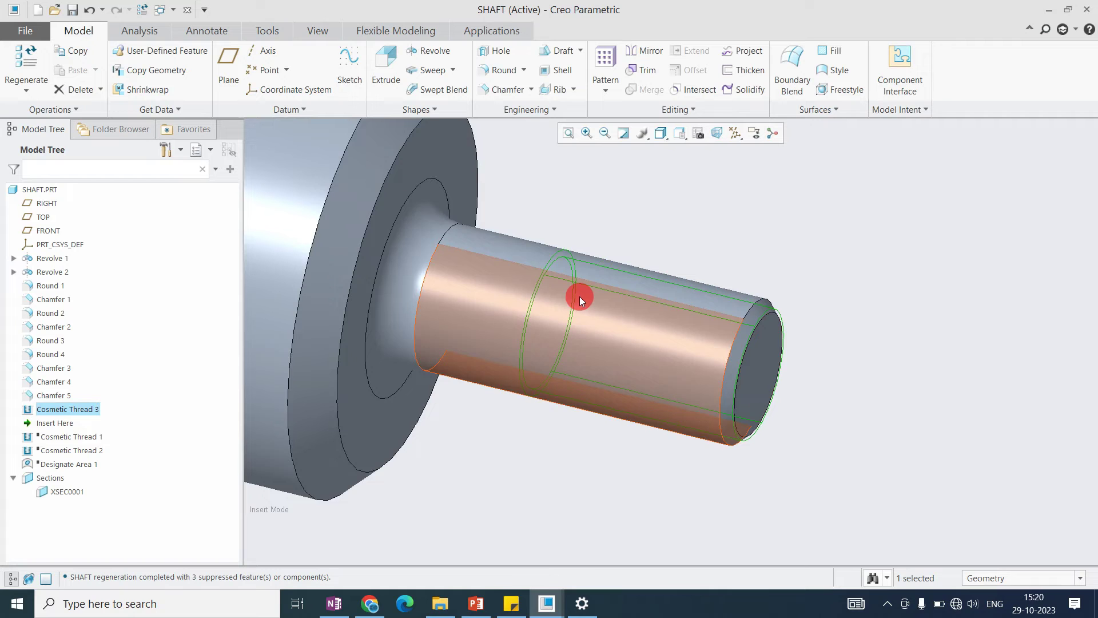
Step: Inspect the new cosmetic thread on the shaft's small end, deselected and highlighted
scroll(796, 303, "up", 2)
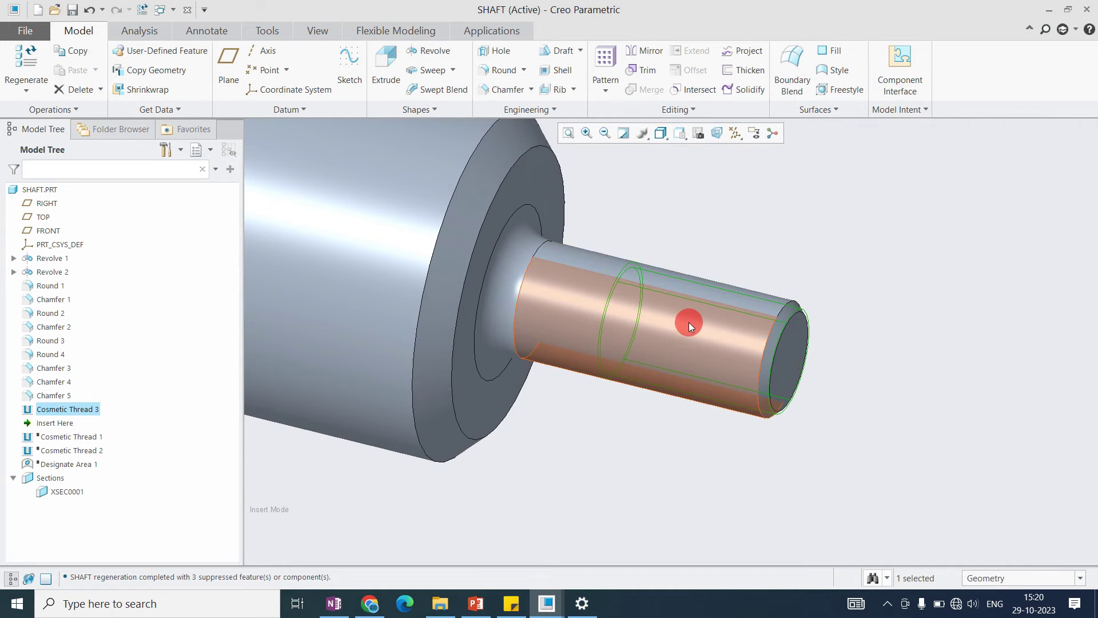
scroll(689, 322, "down", 3)
scroll(715, 317, "up", 1)
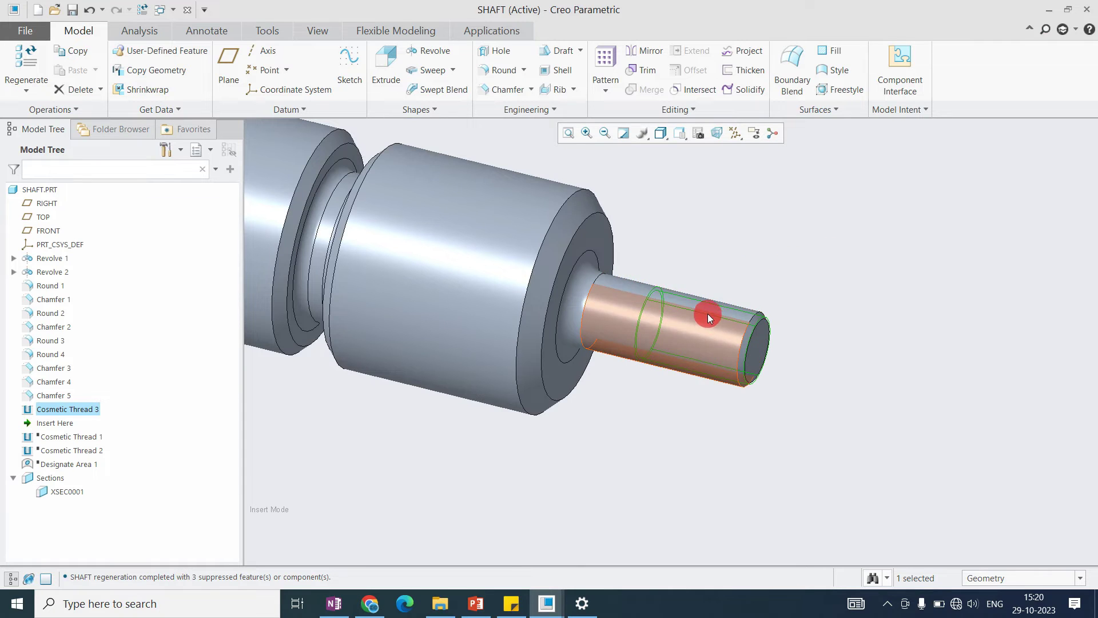
left_click(829, 272)
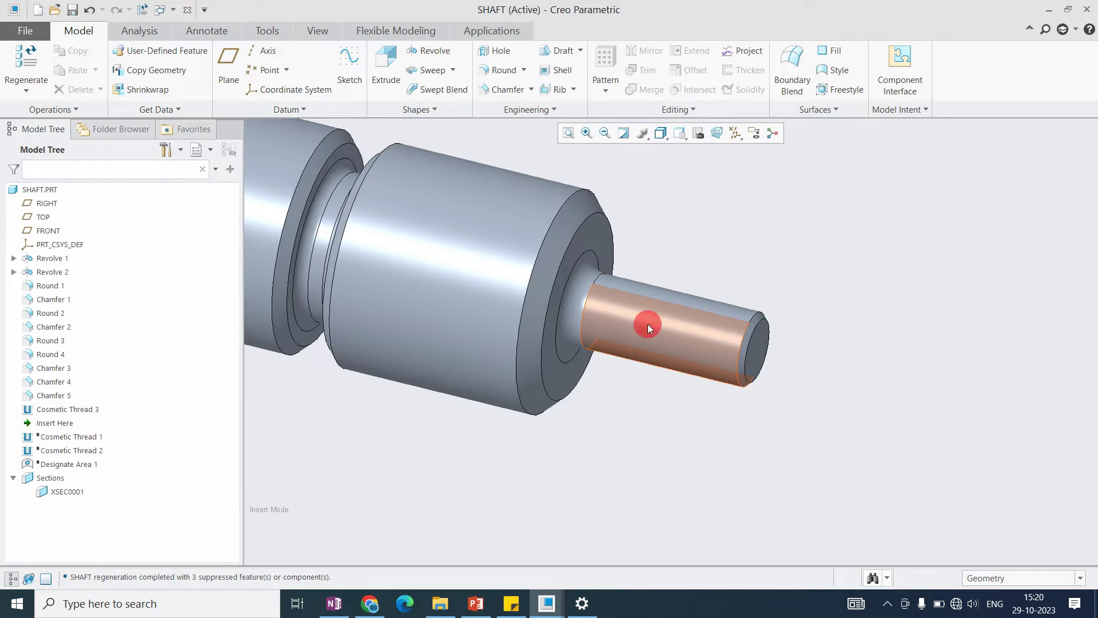
left_click(64, 410)
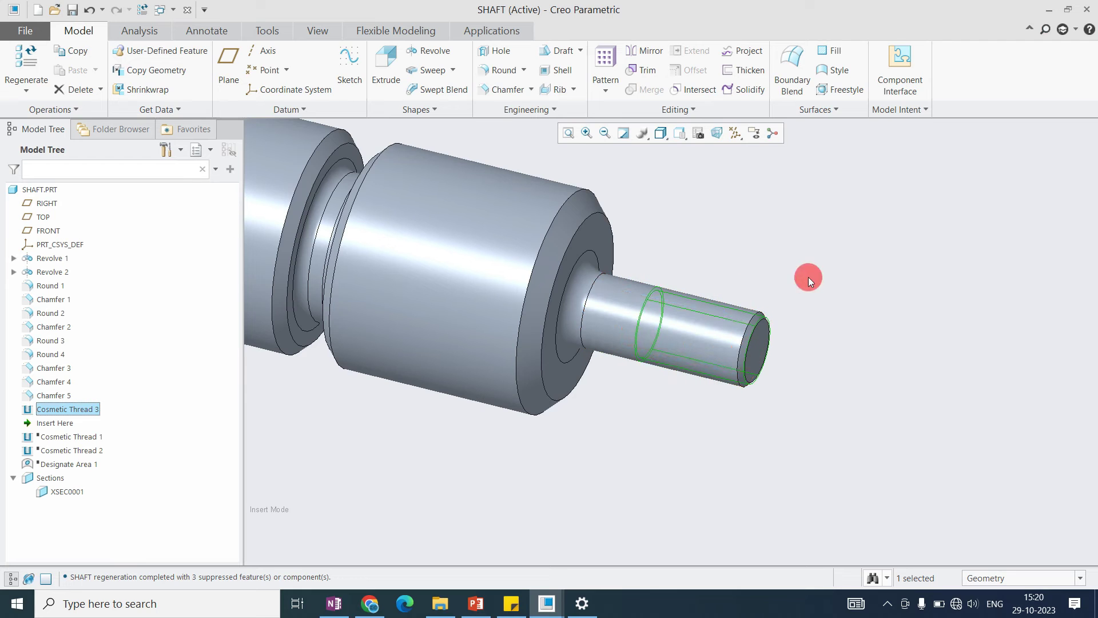
scroll(767, 294, "down", 4)
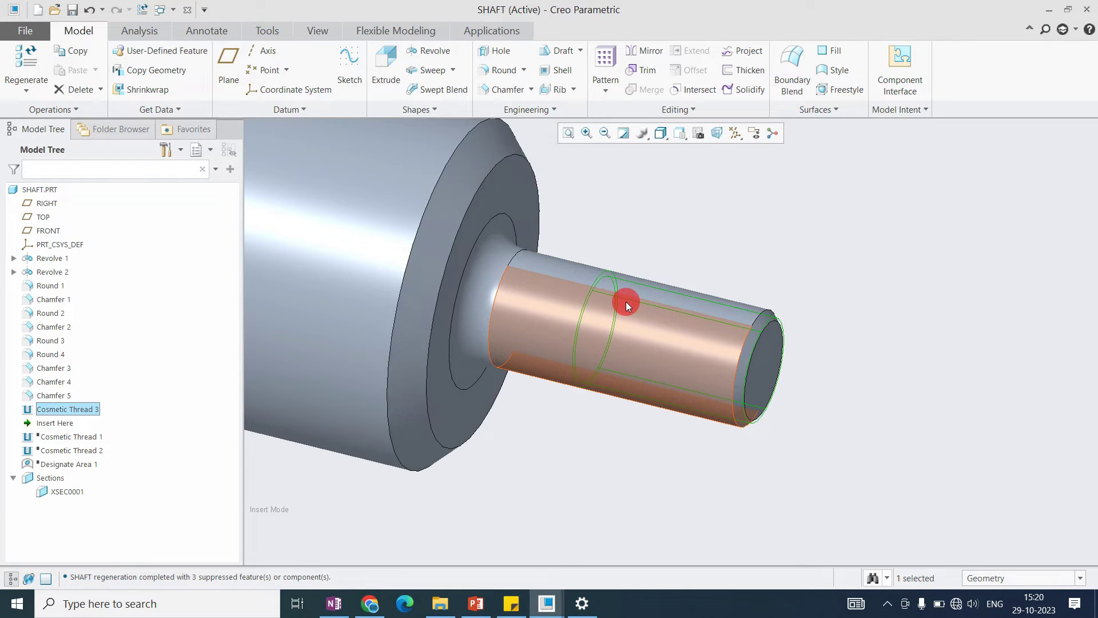
Step: Start a cosmetic thread on the shaft's other end, using the centre hole's inner cylinder as the threaded surface
scroll(675, 317, "up", 5)
middle_click_drag(693, 323, 521, 295)
scroll(520, 294, "down", 3)
left_click(402, 238)
left_click(525, 110)
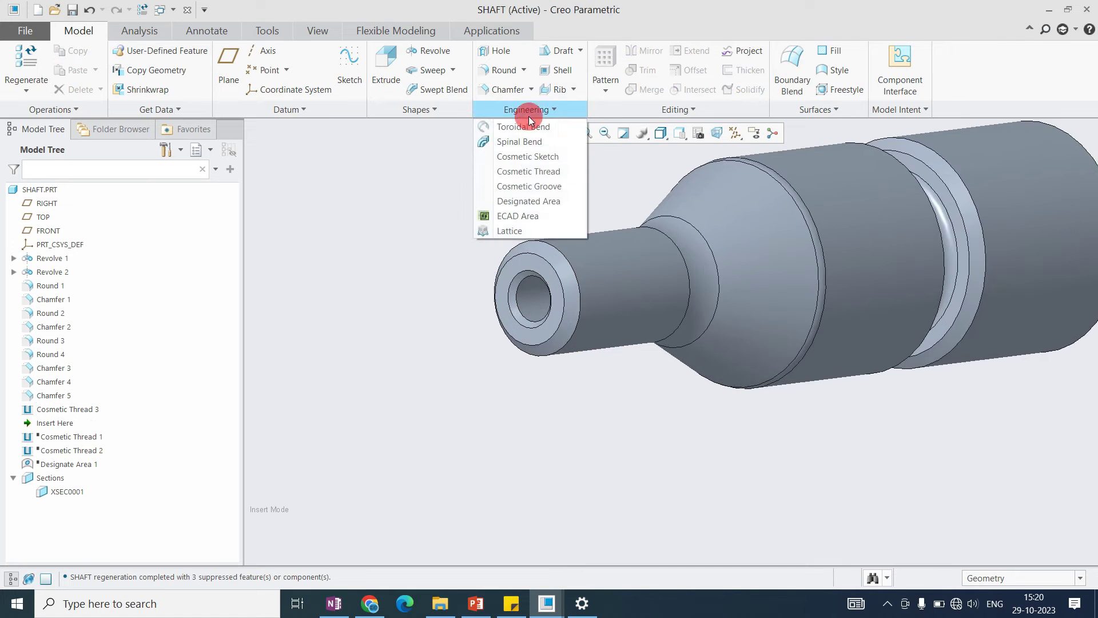
left_click(536, 172)
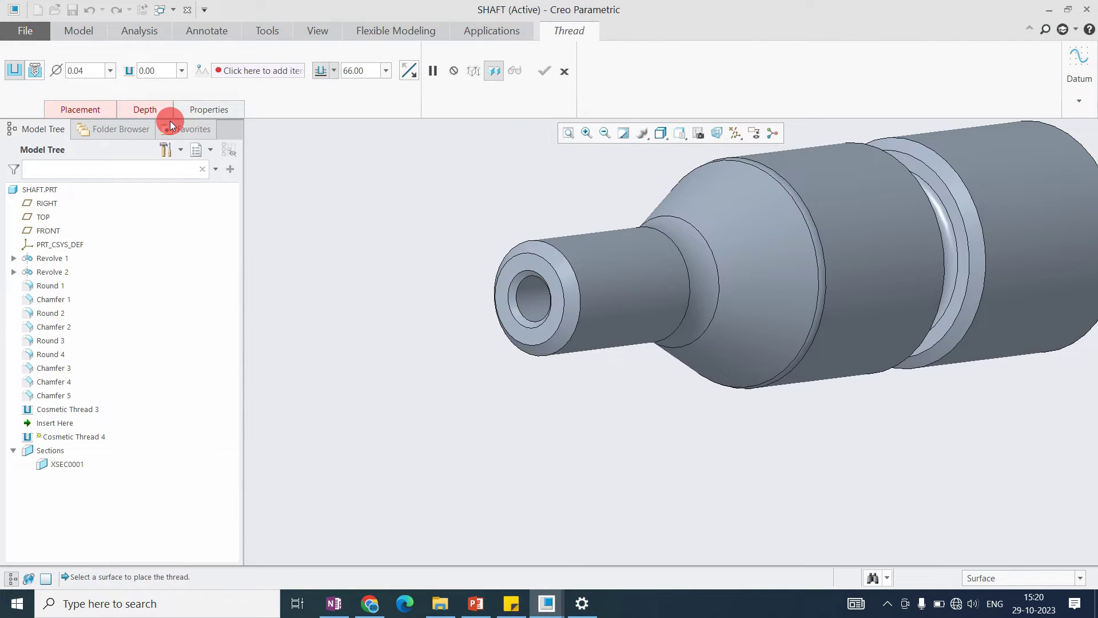
left_click(80, 108)
scroll(533, 300, "down", 3)
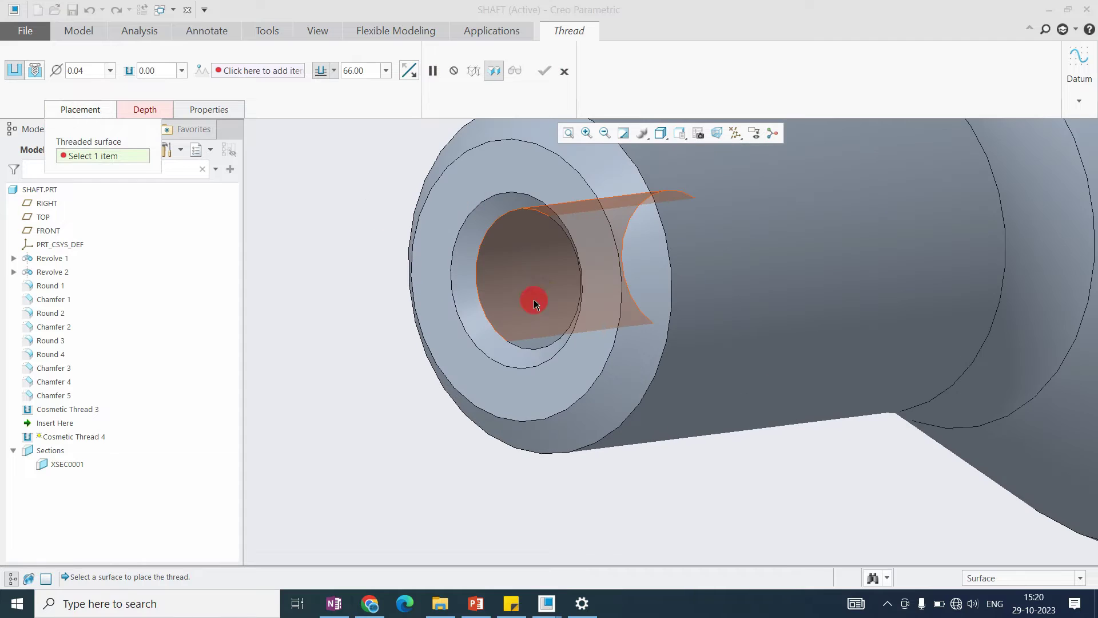
left_click(534, 280)
scroll(537, 293, "up", 3)
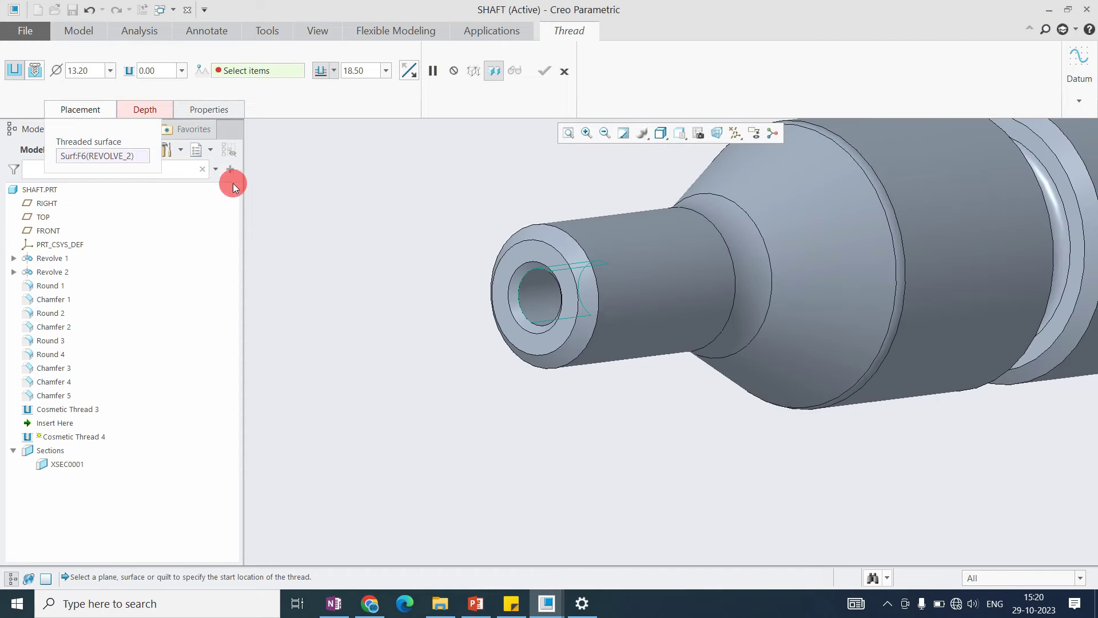
Step: Start the hole's thread from the surrounding flat end face and set its blind depth to 25 mm
left_click(143, 108)
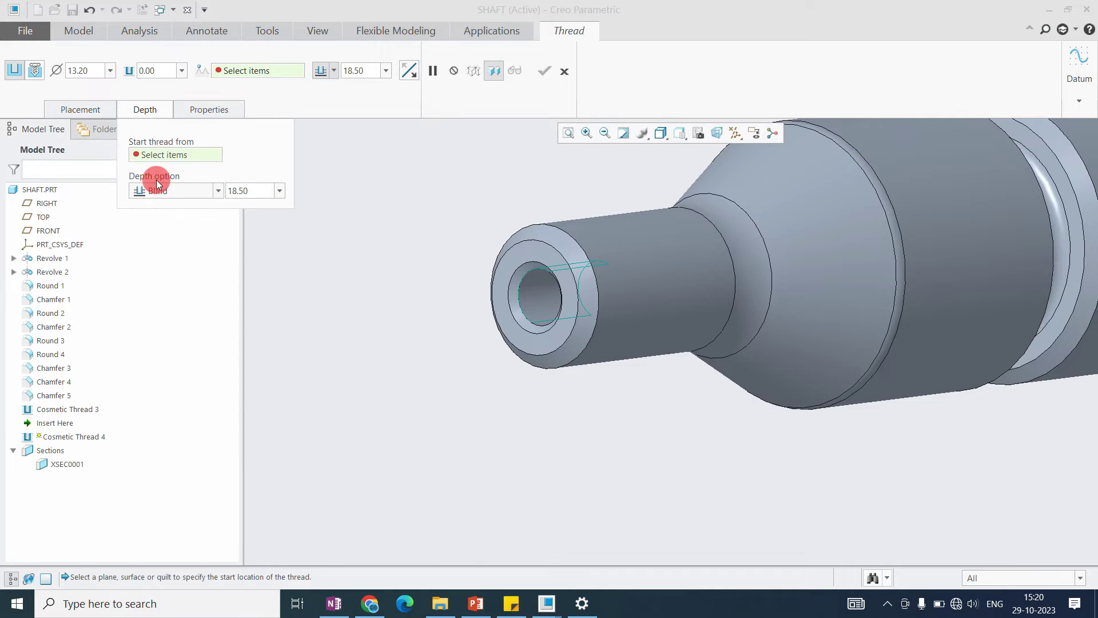
left_click(539, 255)
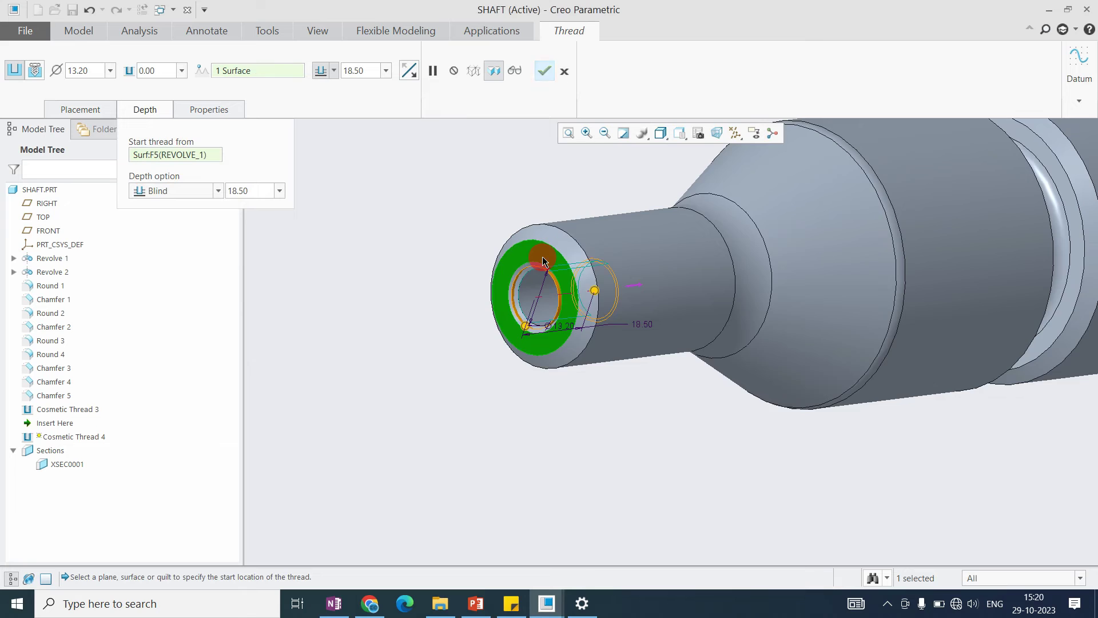
scroll(600, 260, "down", 2)
double_click(245, 190)
type("25")
key("Return")
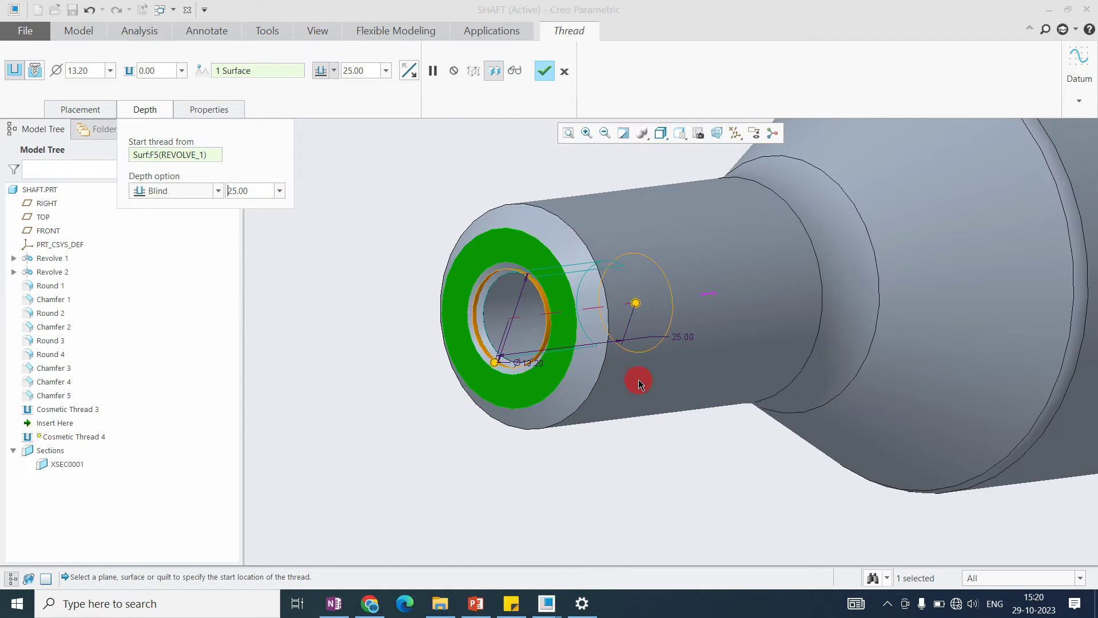
middle_click_drag(637, 379, 618, 349, "shift")
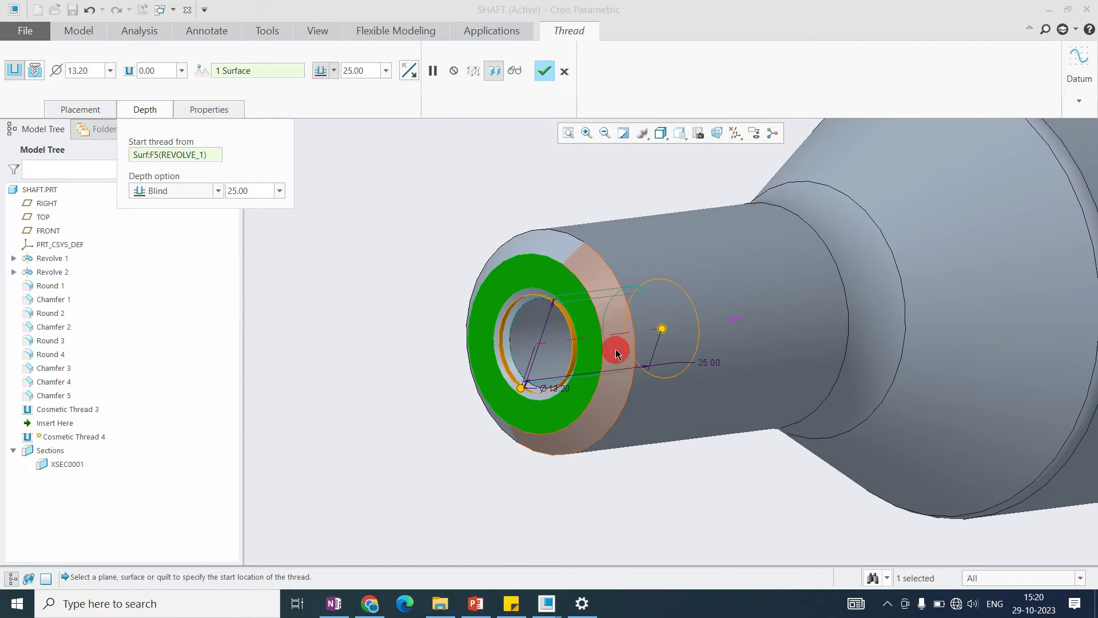
Step: Switch the hole's cosmetic thread to a standard ISO thread and choose the M12x.75 size
left_click(35, 71)
left_click(59, 70)
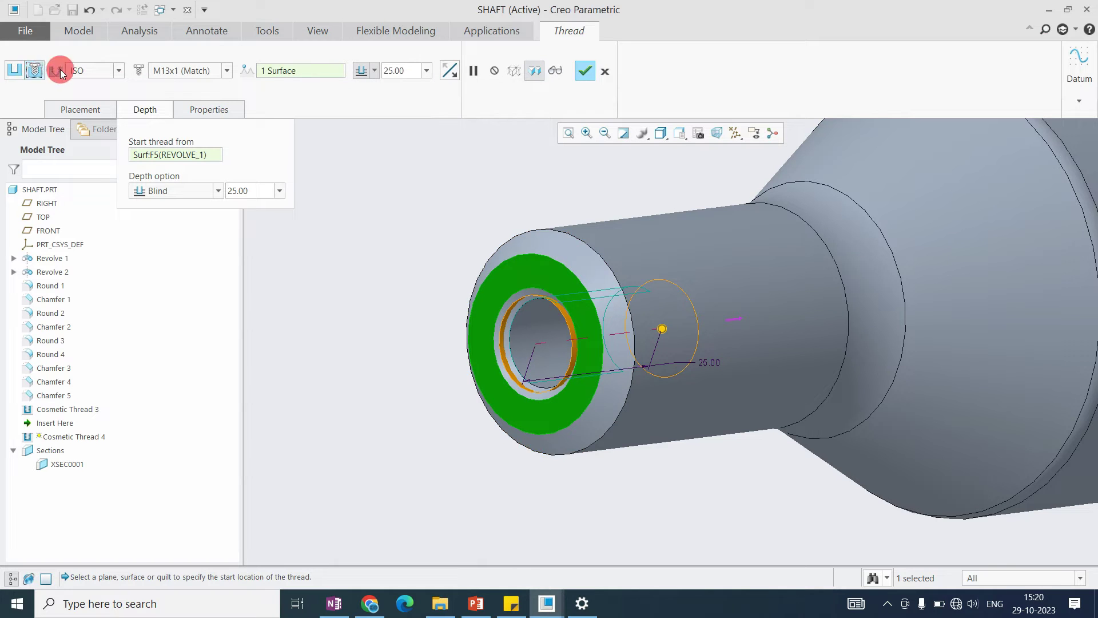
left_click(186, 69)
scroll(184, 262, "down", 8)
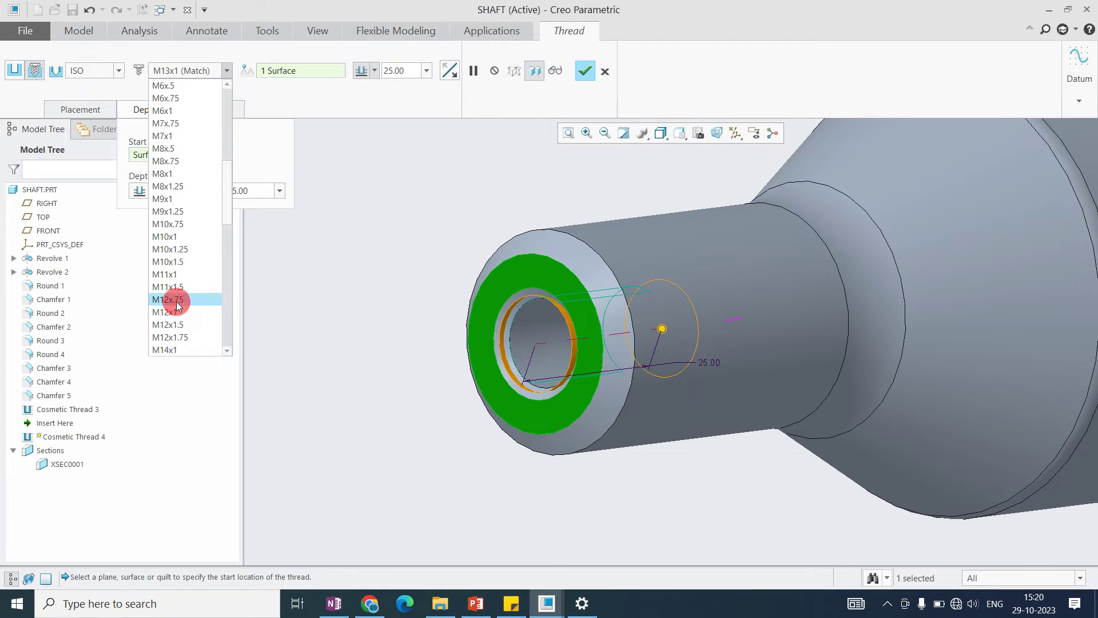
left_click(176, 299)
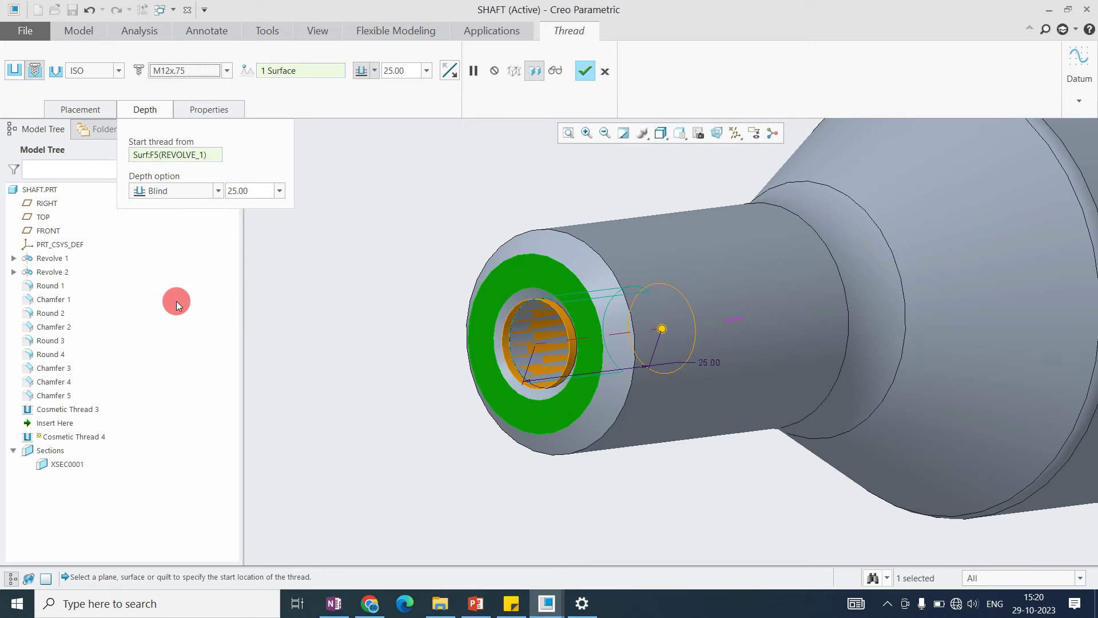
Step: Try the M11x1 size for the hole's standard thread
left_click(179, 70)
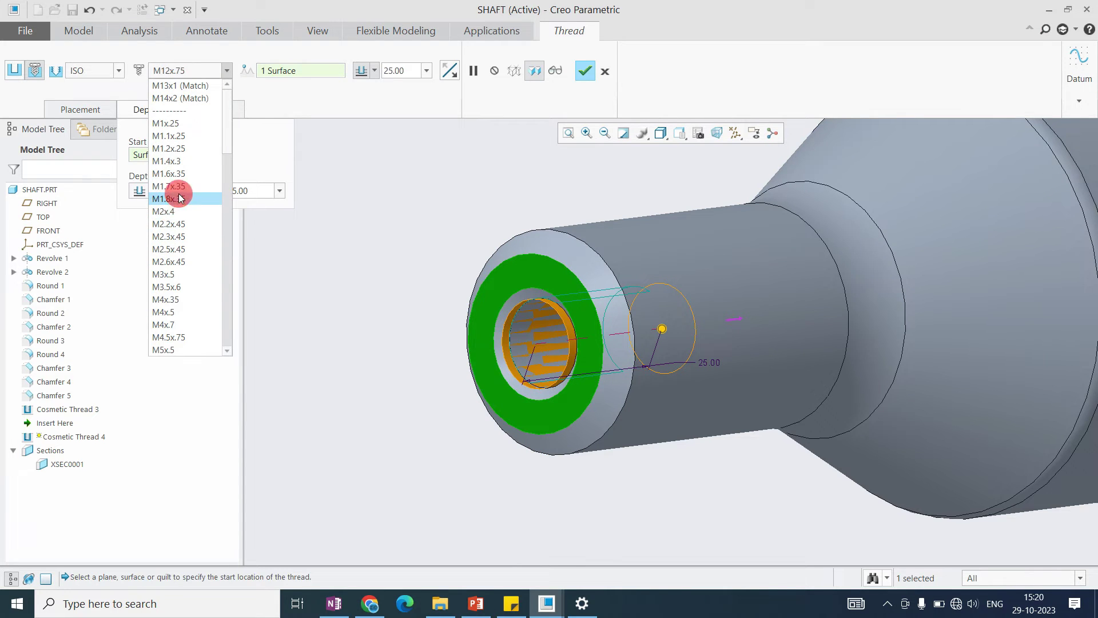
scroll(187, 283, "down", 7)
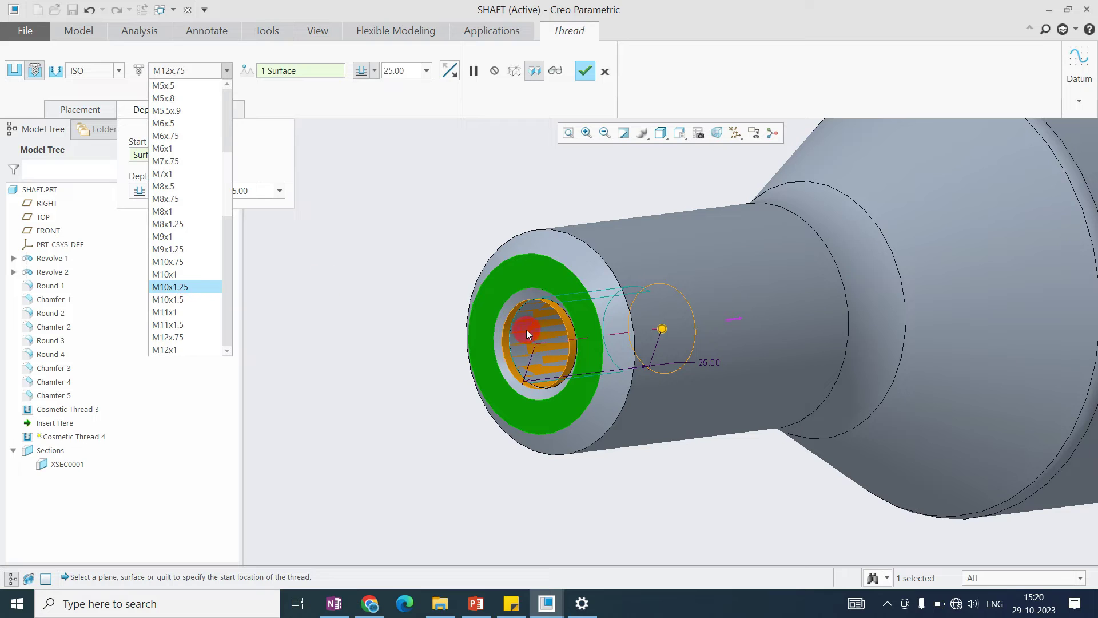
scroll(186, 298, "down", 1)
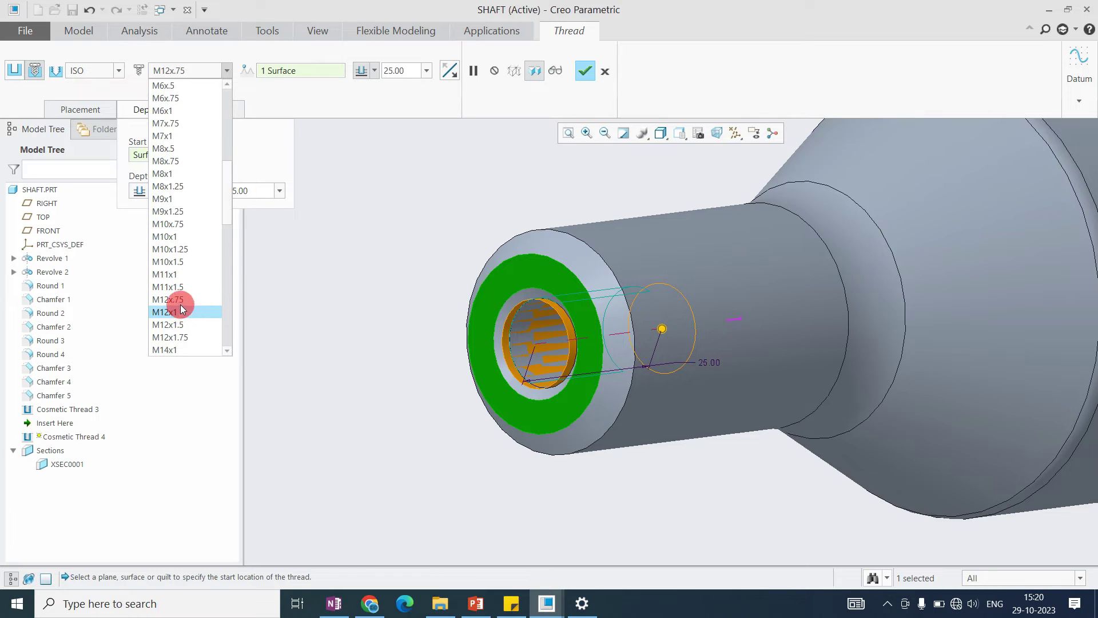
left_click(180, 273)
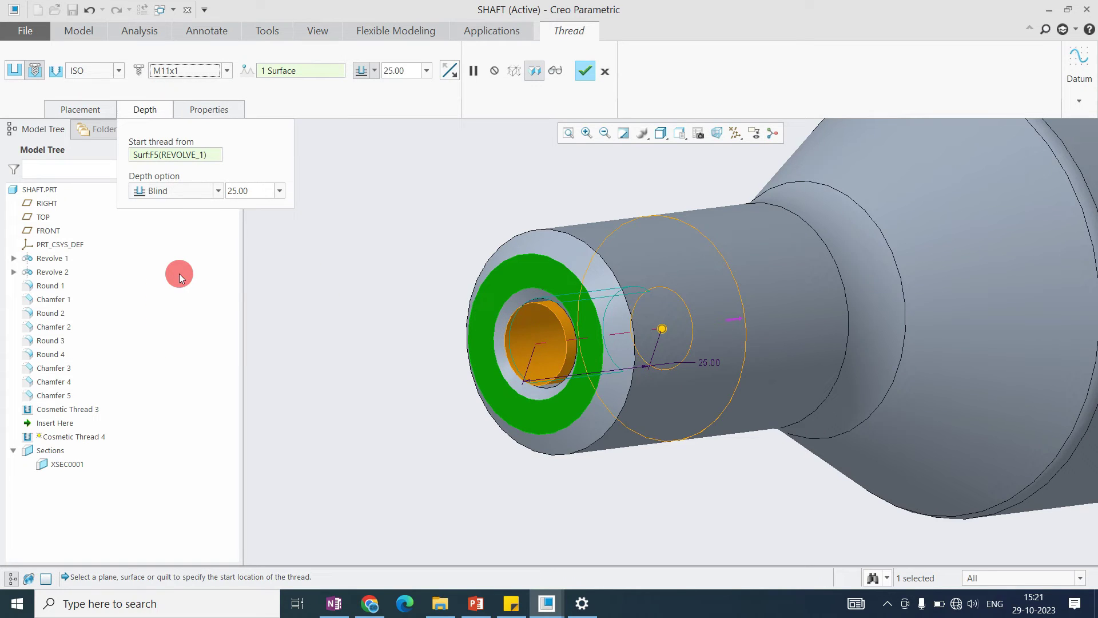
Step: Set the hole's ISO thread size to M14x1 and complete the cosmetic thread
left_click(167, 83)
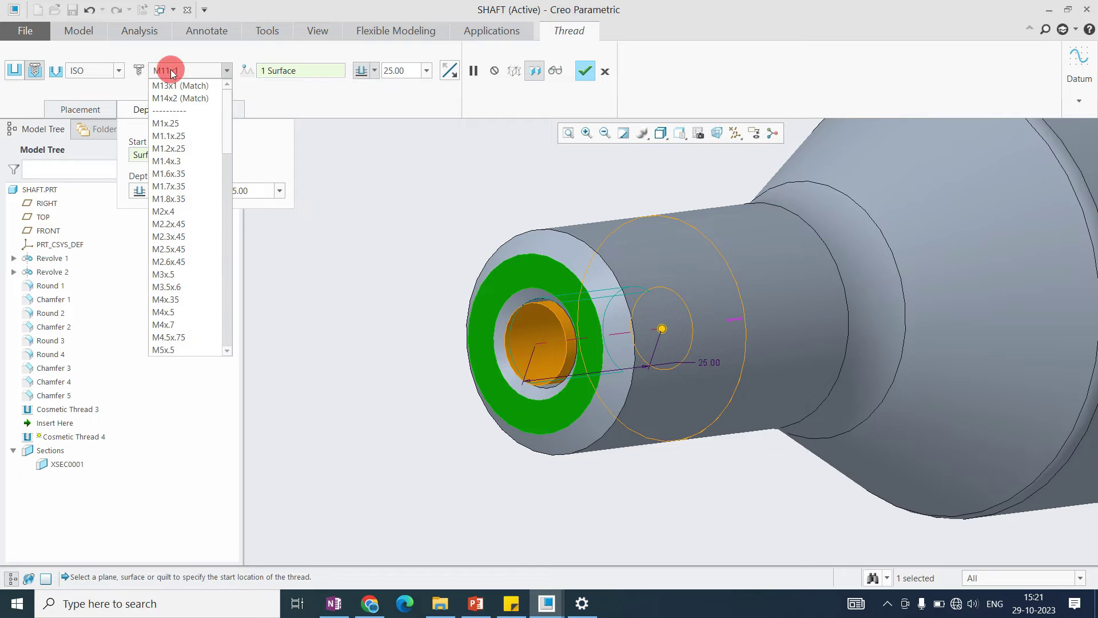
scroll(182, 265, "up", 2)
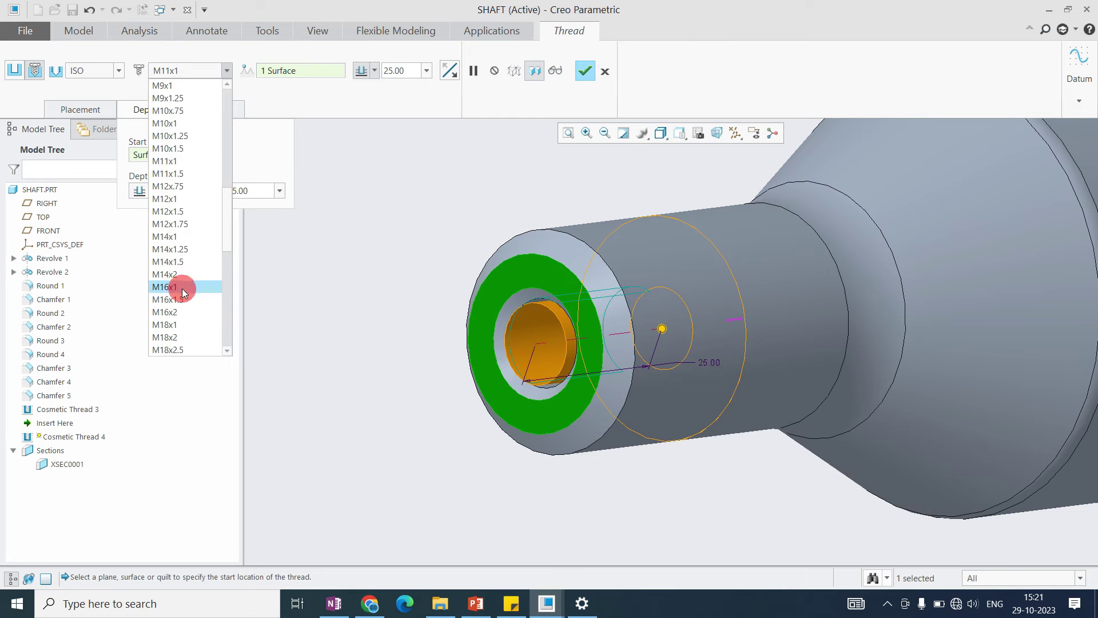
left_click(174, 237)
middle_click_drag(574, 299, 483, 317)
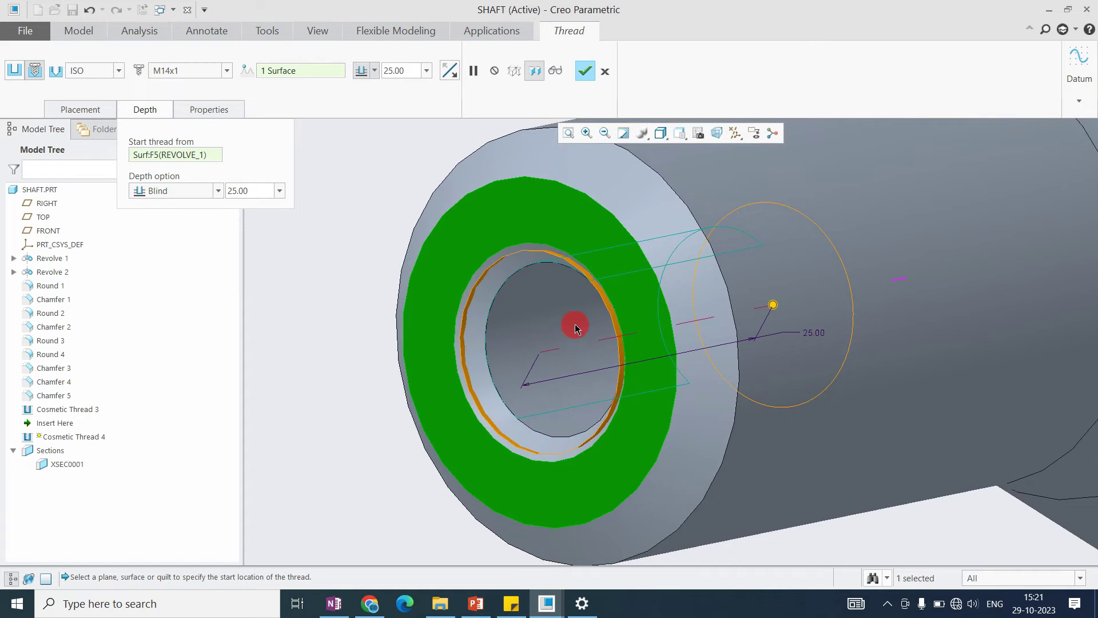
scroll(574, 323, "down", 3)
middle_click(438, 287)
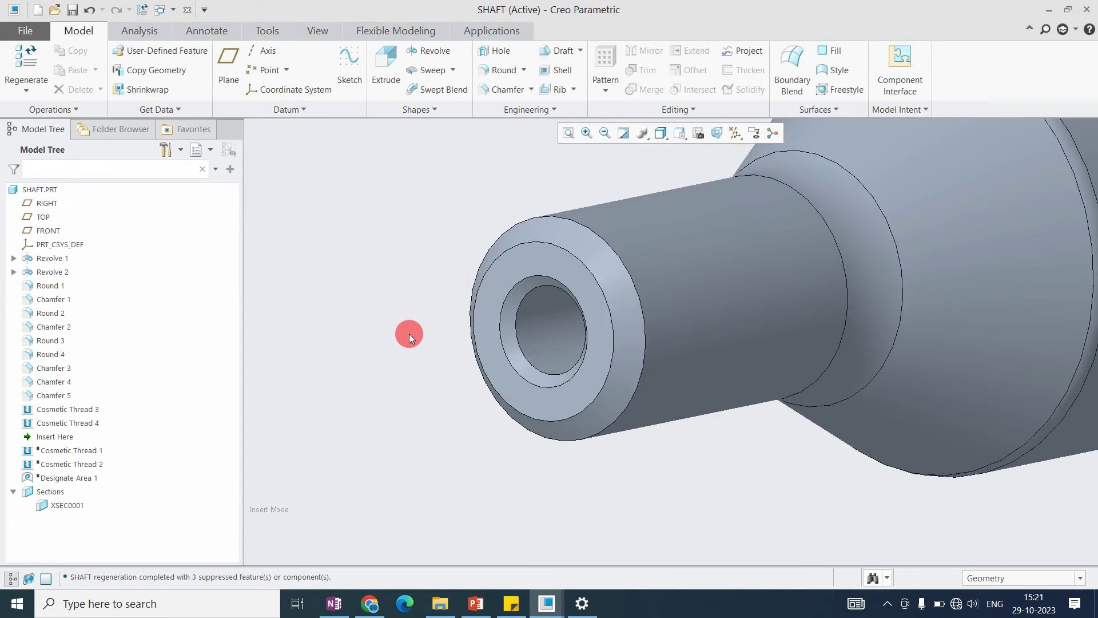
Step: Switch to the SHAFT drawing and examine the end hole's thread lines in the section view
left_click(172, 10)
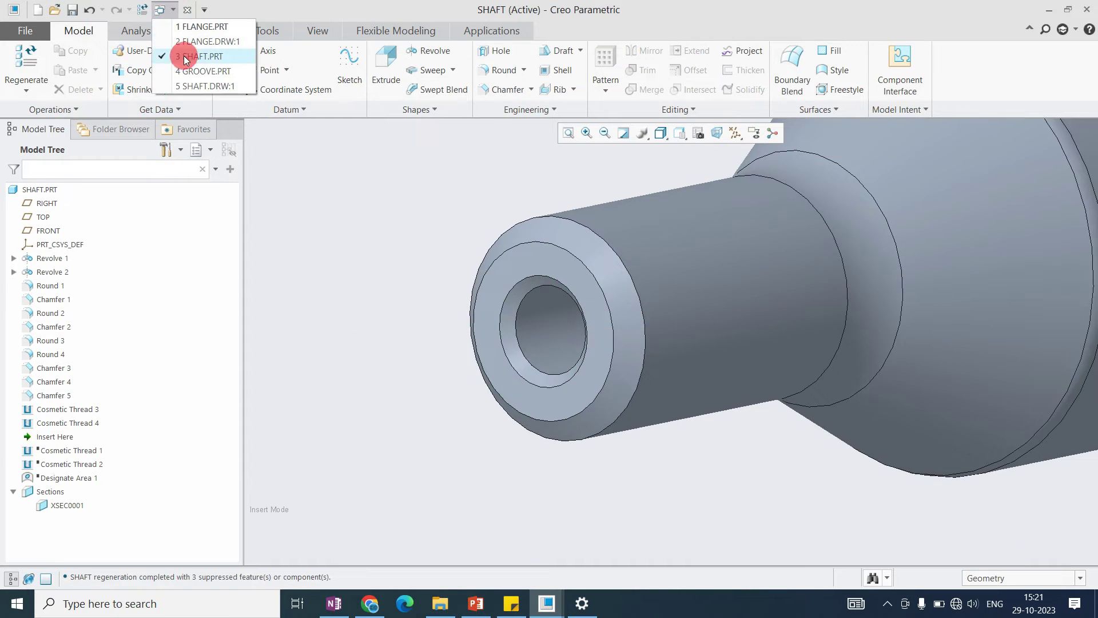
left_click(192, 86)
scroll(463, 259, "down", 2)
scroll(491, 265, "up", 4)
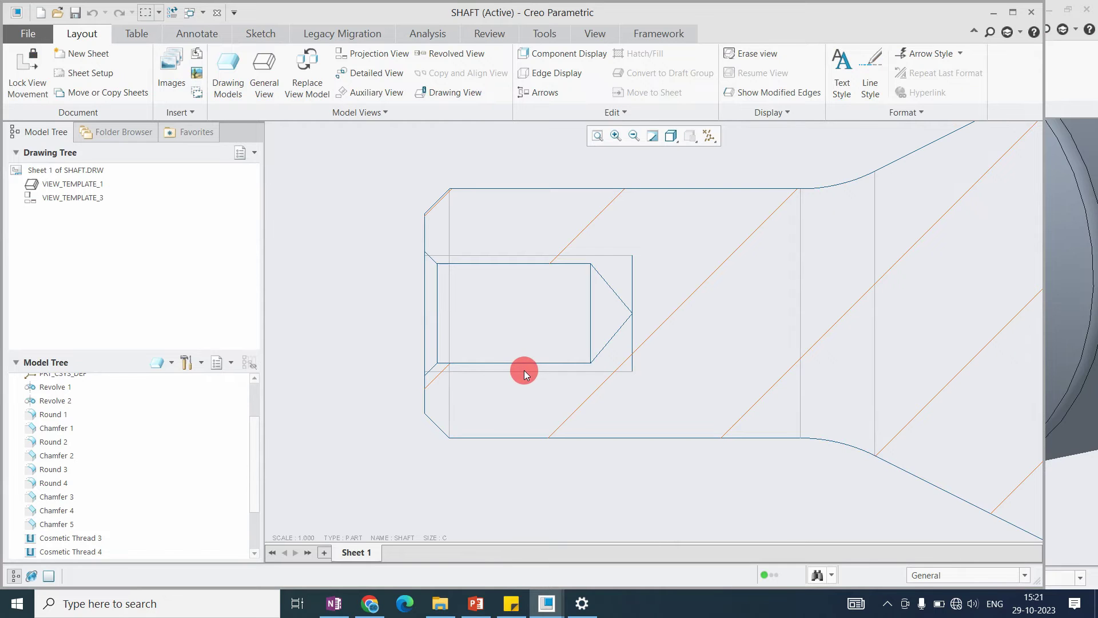
scroll(486, 270, "up", 2)
scroll(463, 286, "down", 5)
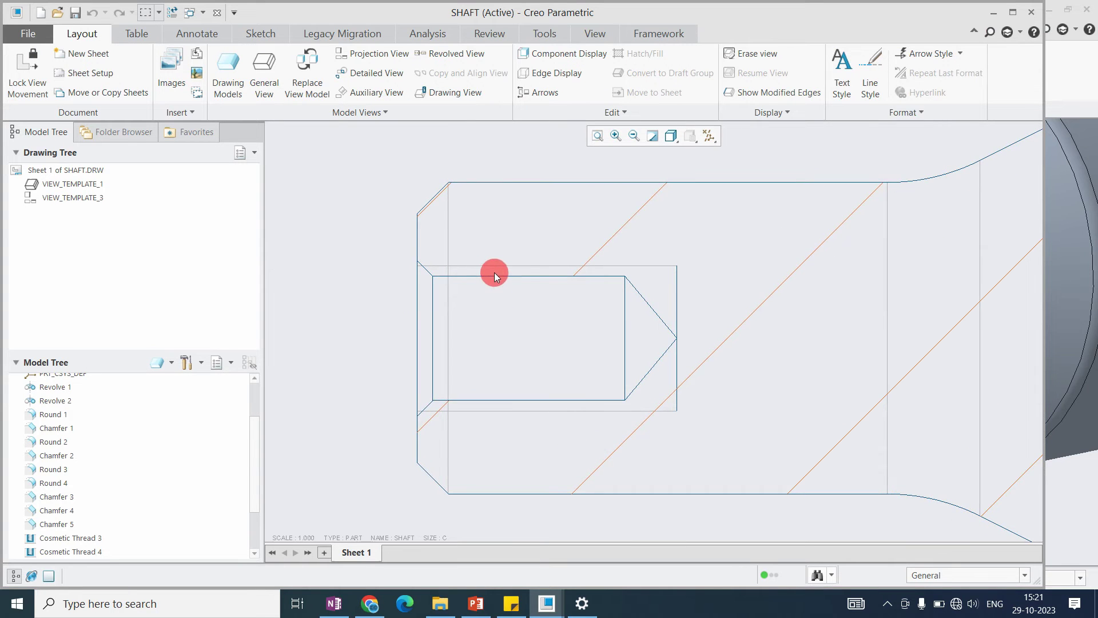
Step: Examine how the external cosmetic thread on the shaft's small solid end is drawn in the section view
scroll(446, 307, "down", 4)
scroll(682, 297, "up", 6)
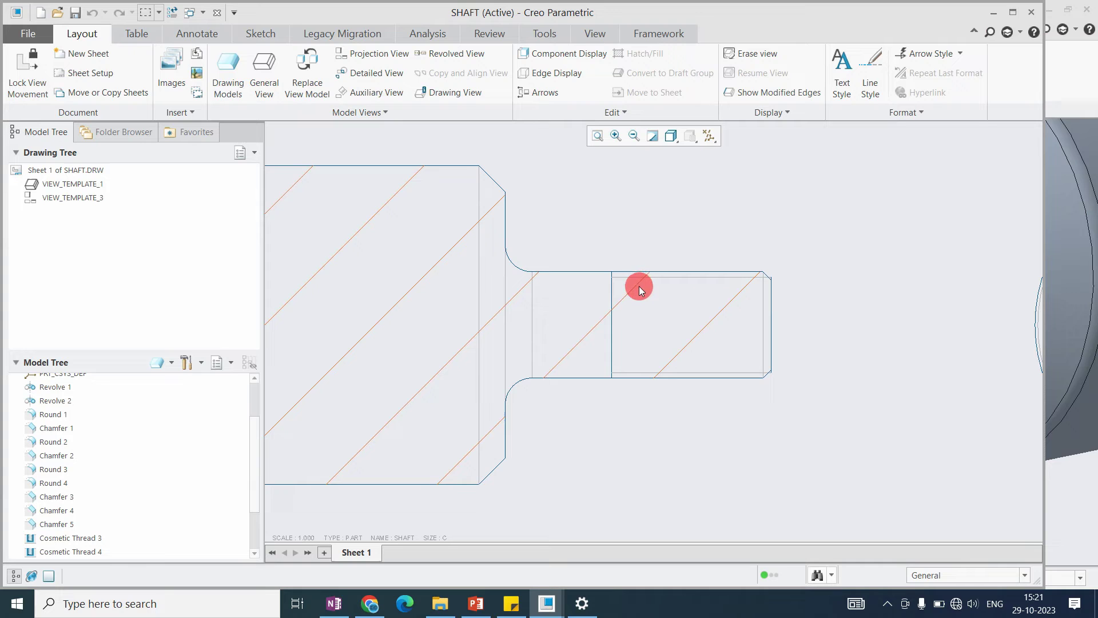
scroll(723, 335, "down", 3)
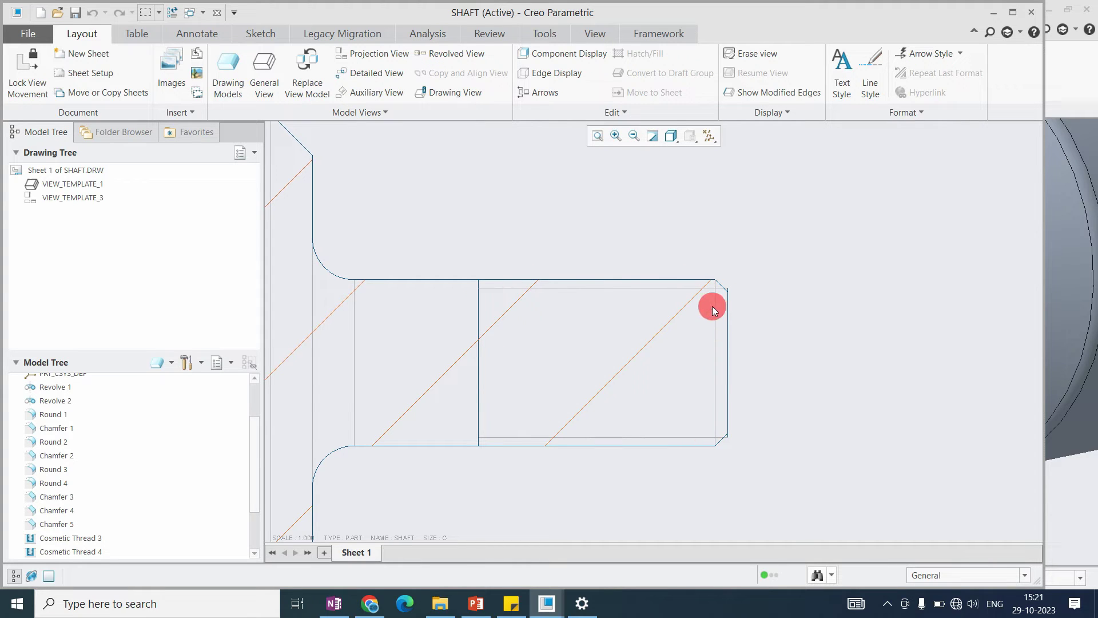
scroll(715, 307, "down", 2)
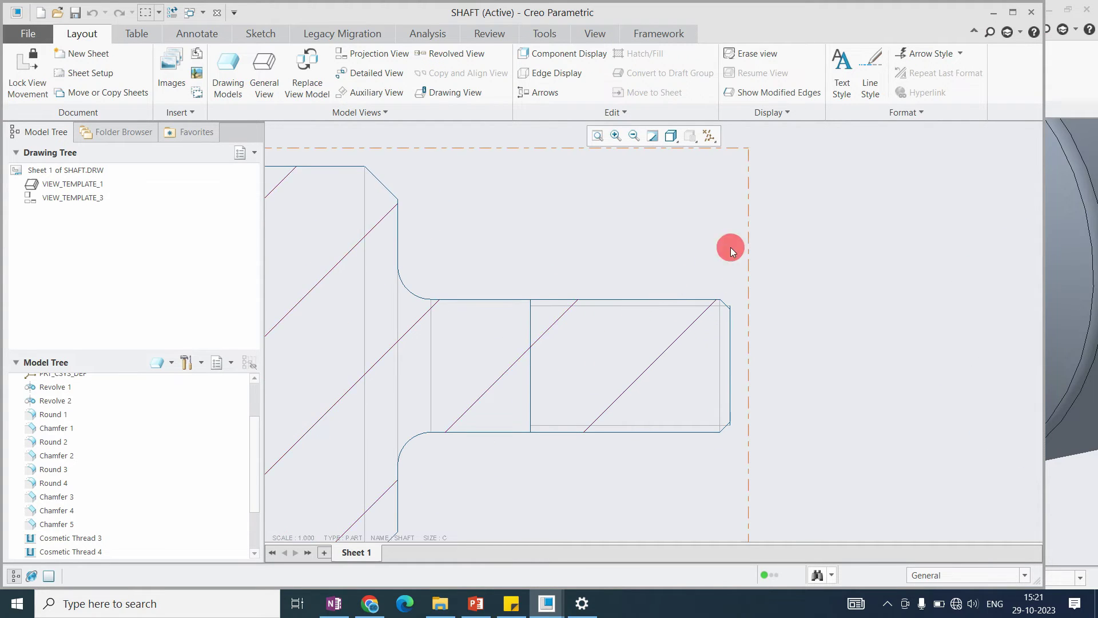
scroll(764, 293, "down", 4)
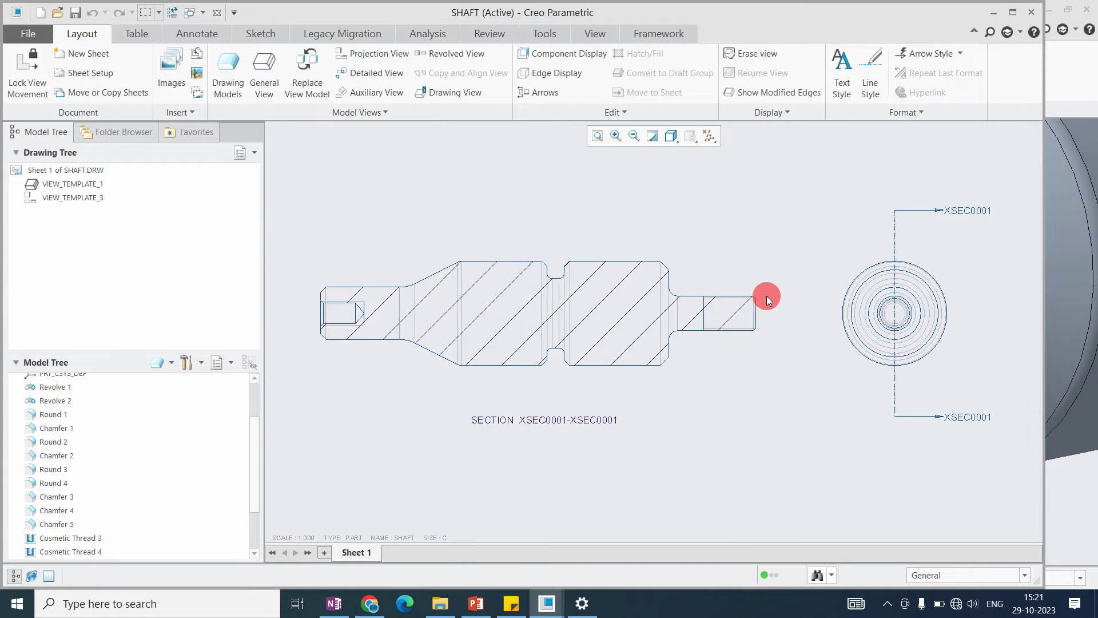
scroll(664, 318, "up", 2)
scroll(771, 301, "up", 4)
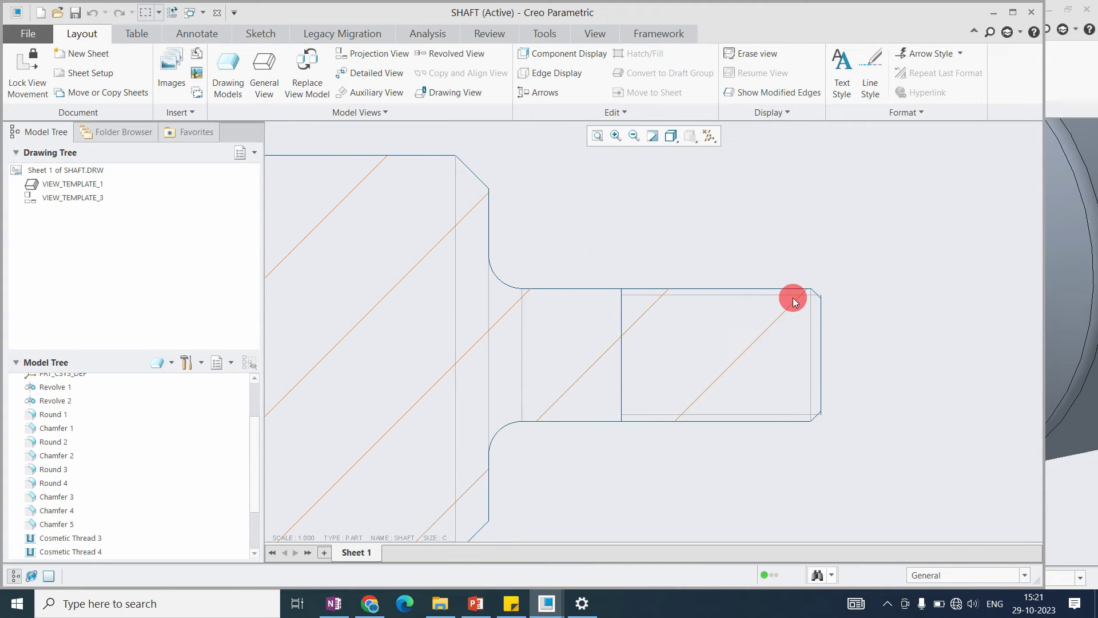
Step: Switch to the GROOVE part and look at its existing cosmetic groove
left_click(191, 12)
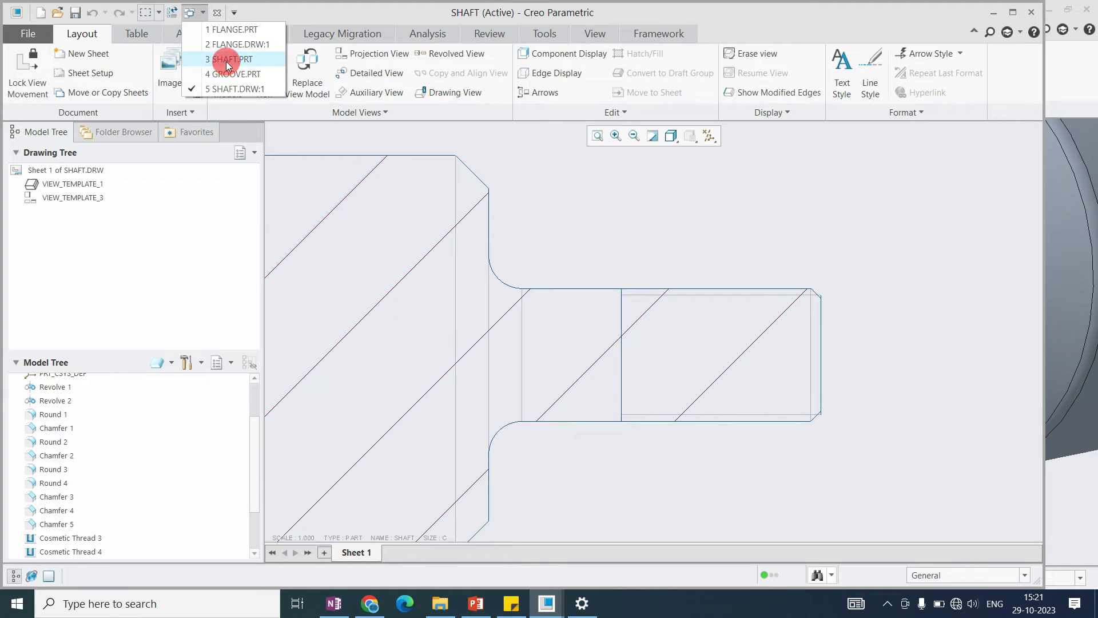
left_click(227, 72)
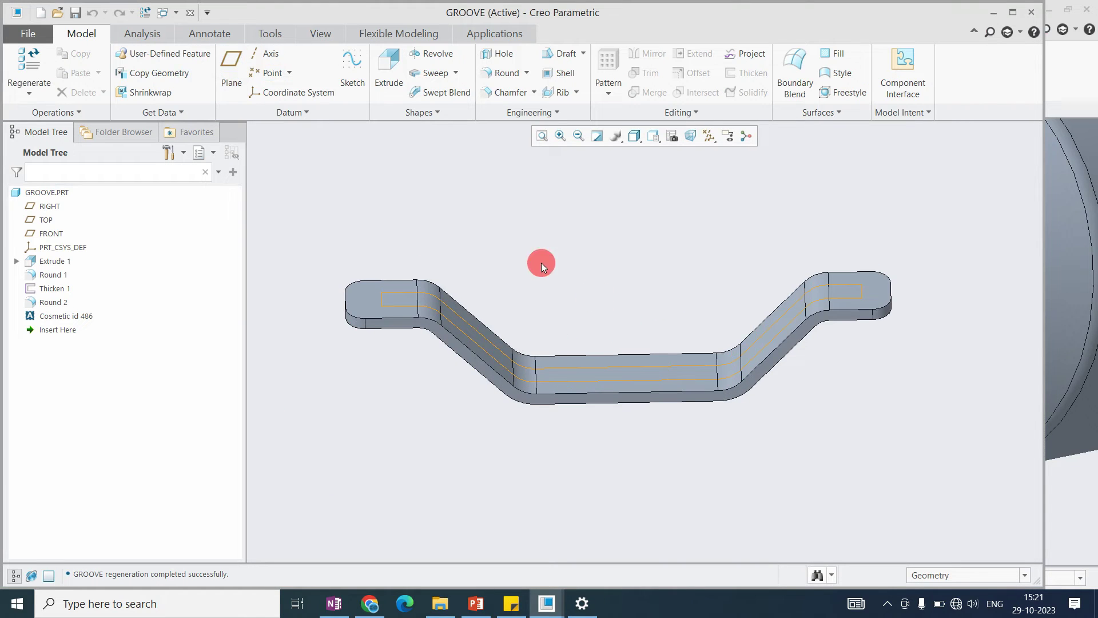
scroll(485, 321, "up", 1)
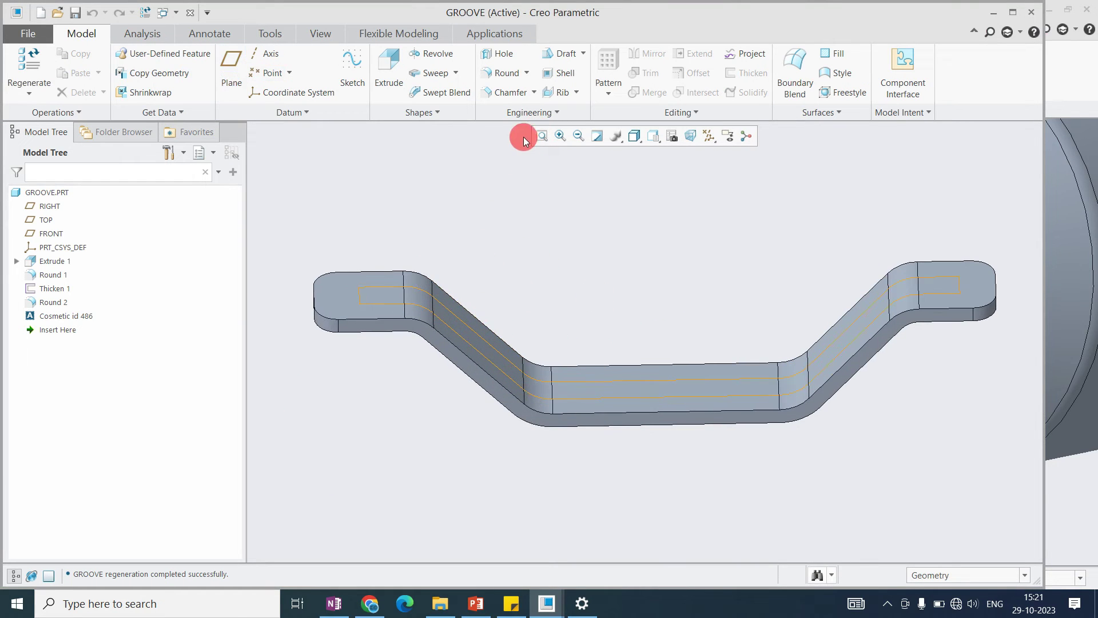
Step: Move the model's insertion point to just before the existing cosmetic groove feature, after Round 2
left_click(529, 112)
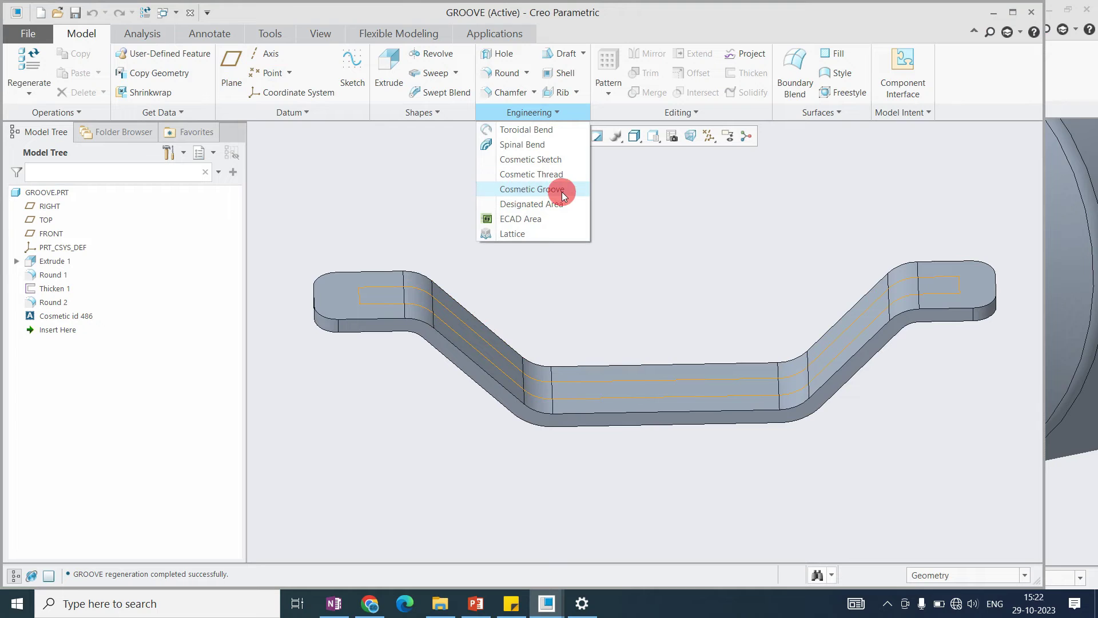
left_click(578, 291)
left_click(54, 328)
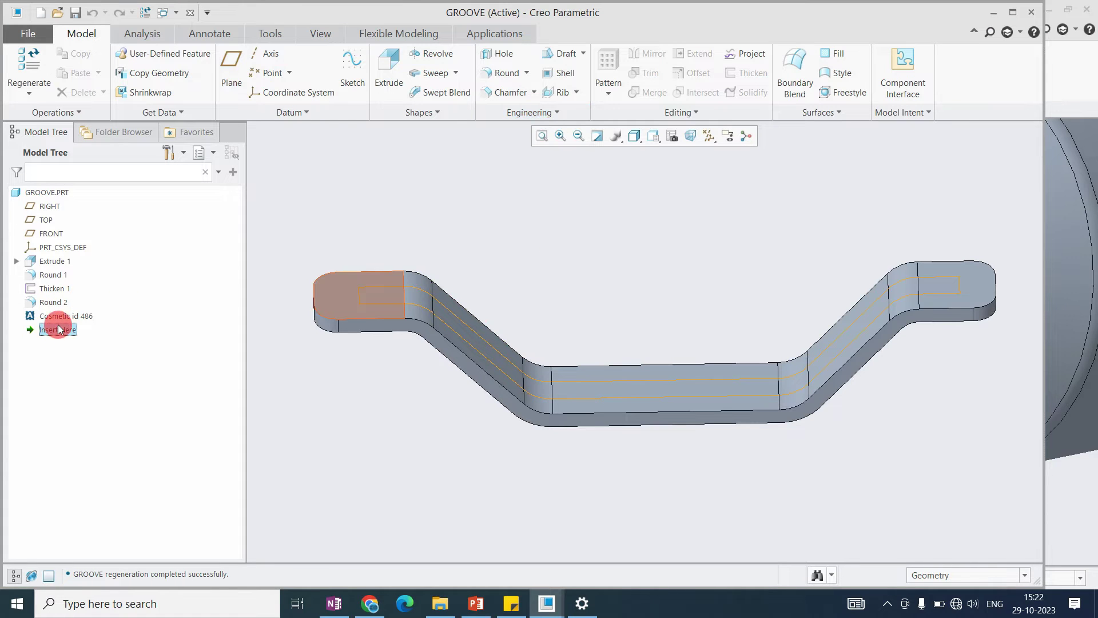
left_click(517, 112)
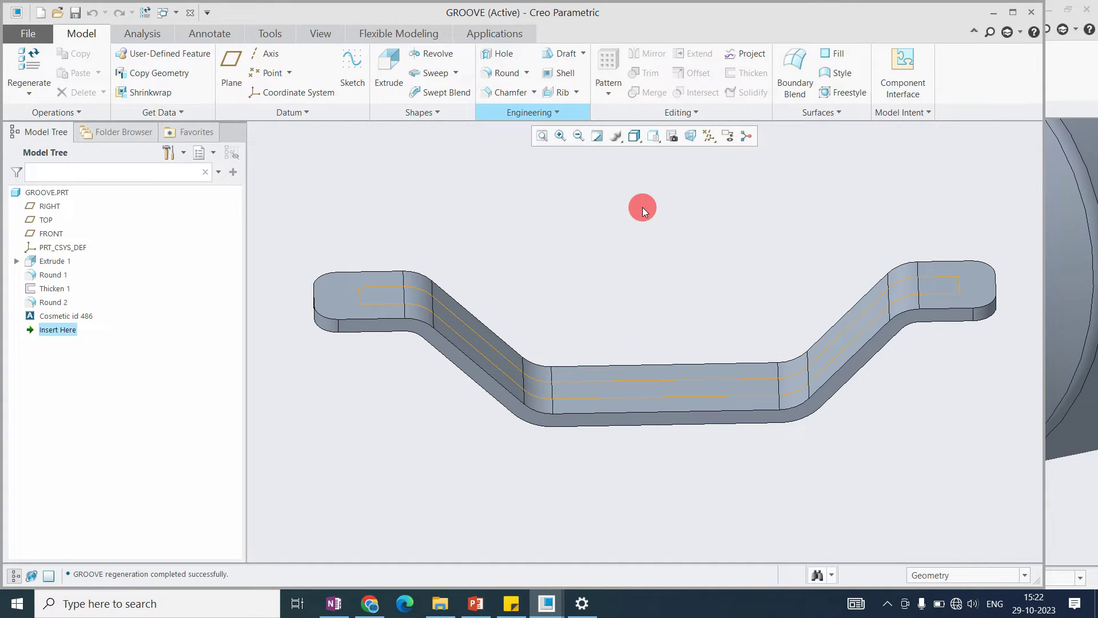
left_click_drag(57, 329, 58, 309)
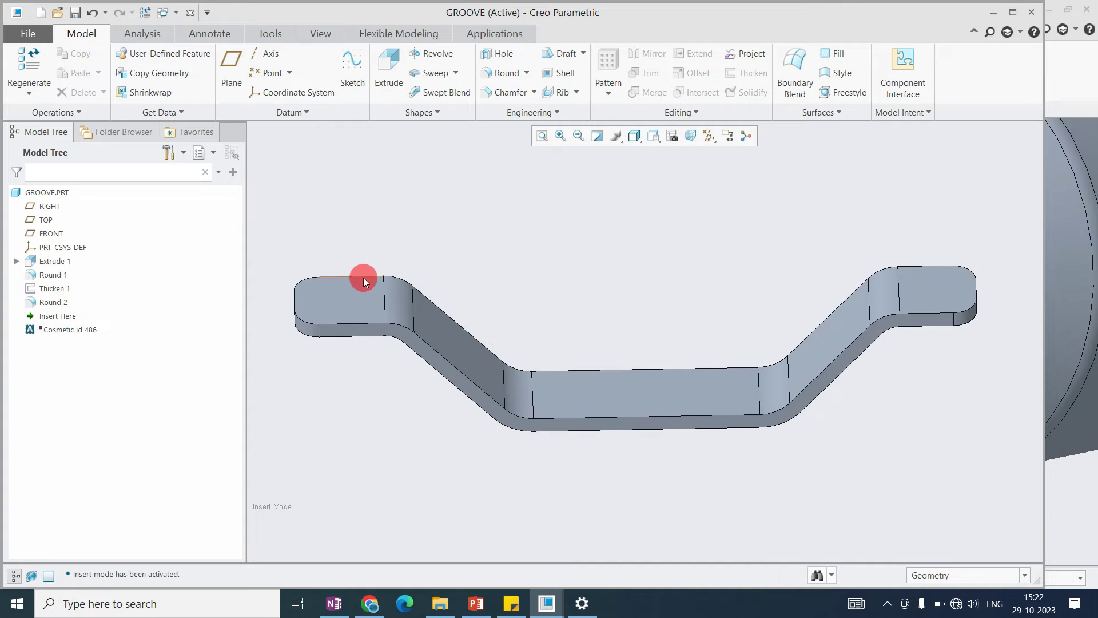
left_click(518, 111)
left_click(610, 204)
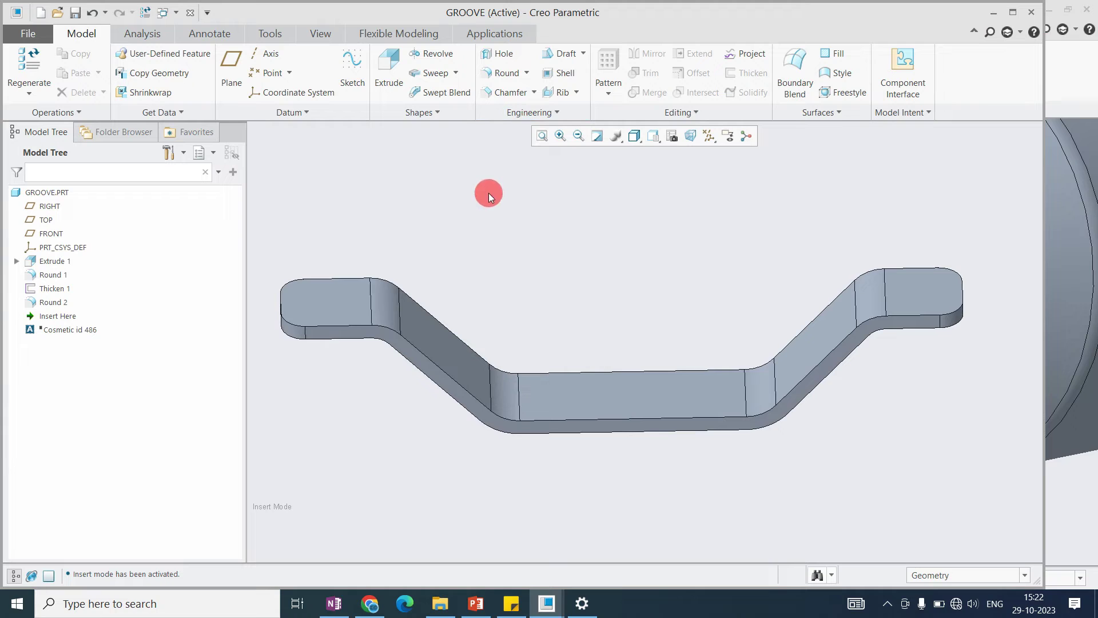
Step: Start a cosmetic groove using all nine connected upper faces of the bracket, from one end to the other, as surface references
left_click(540, 112)
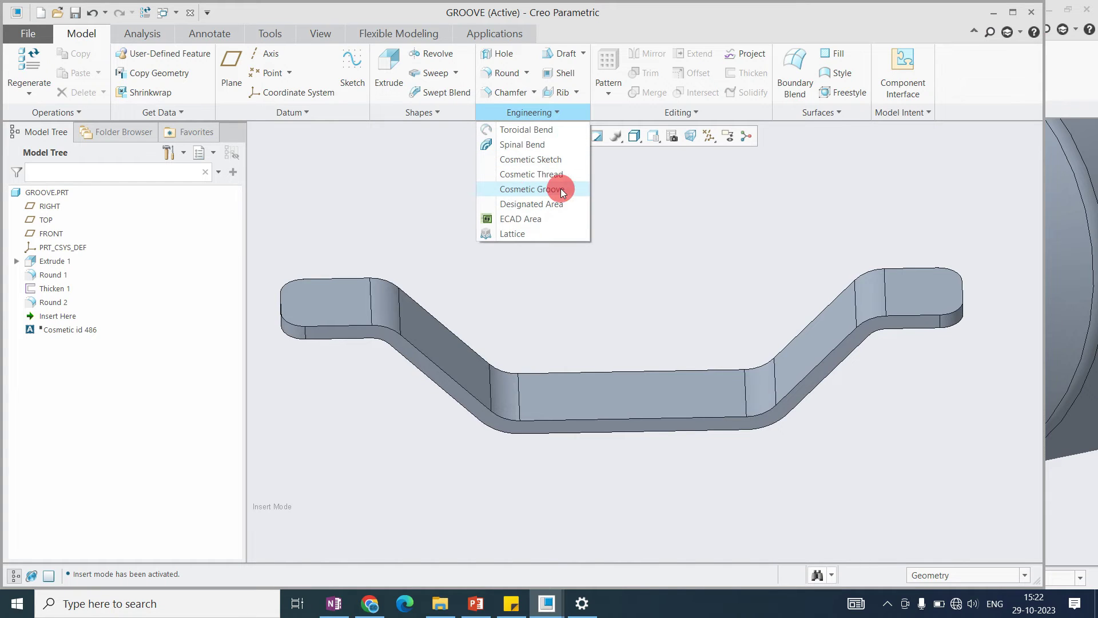
left_click(563, 190)
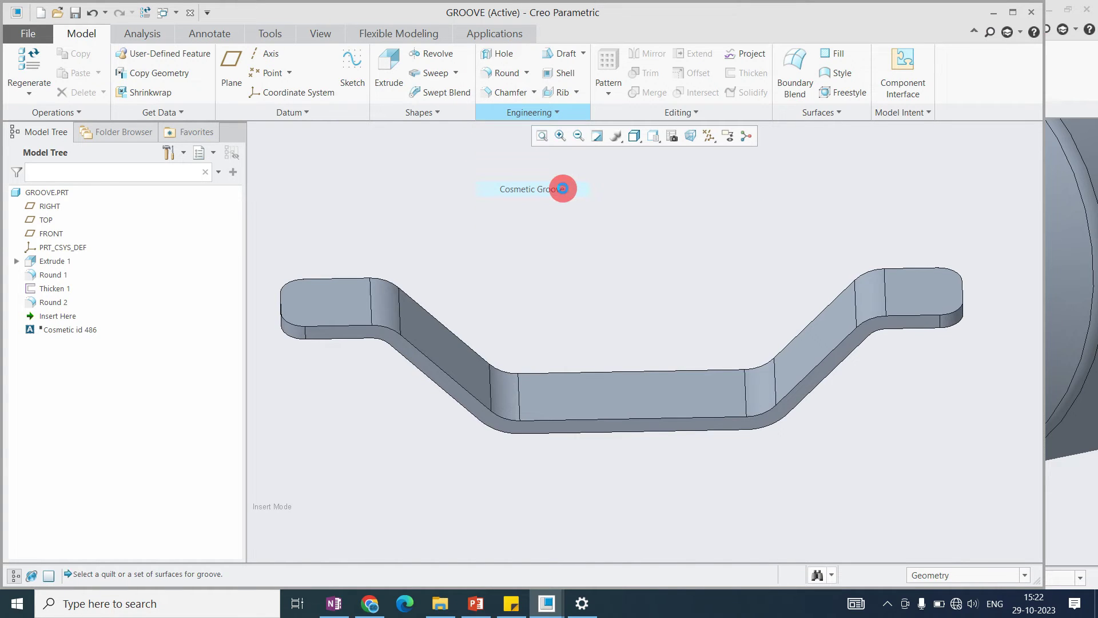
left_click(909, 294)
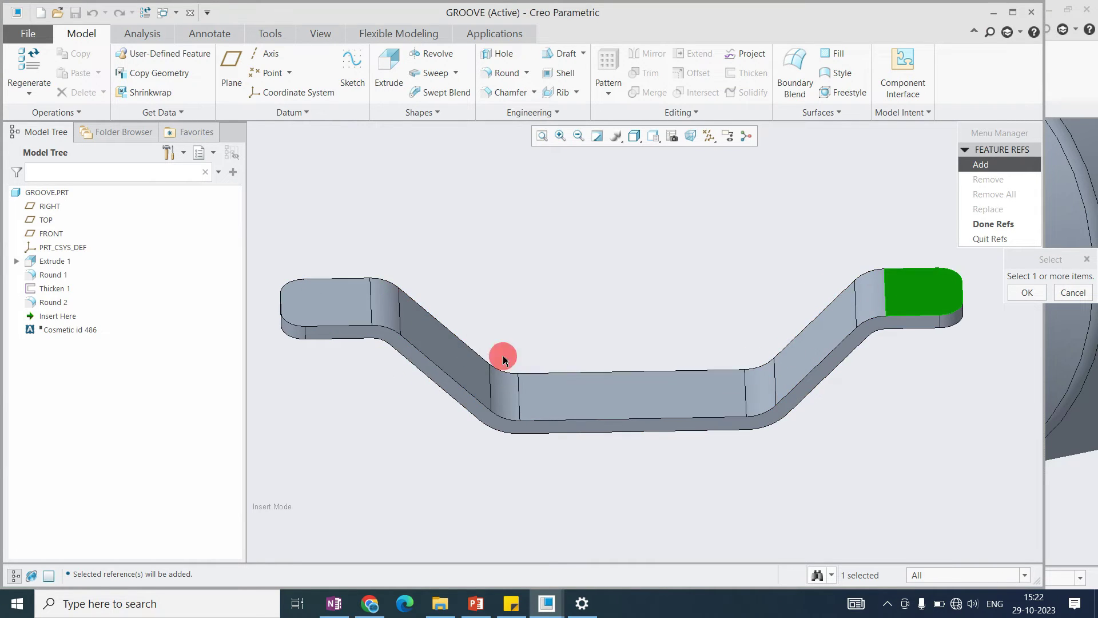
left_click(868, 304, "ctrl")
left_click(824, 332, "ctrl")
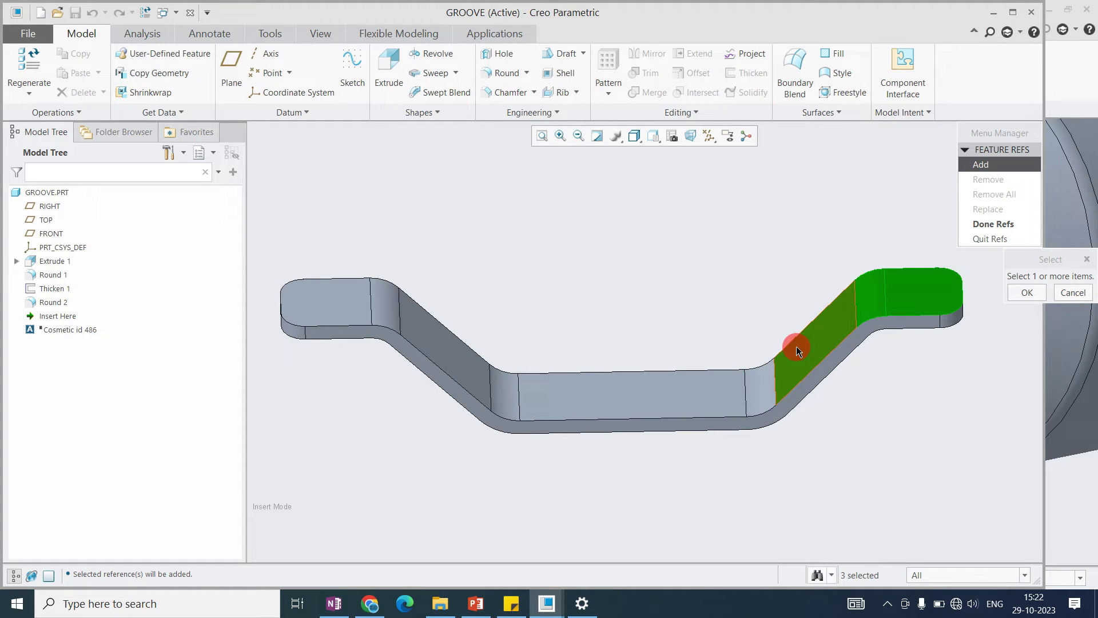
left_click(763, 376, "ctrl")
left_click(630, 395, "ctrl")
left_click(502, 382, "ctrl")
left_click(468, 372, "ctrl")
left_click(399, 322, "ctrl")
left_click(332, 299, "ctrl")
left_click(1029, 293)
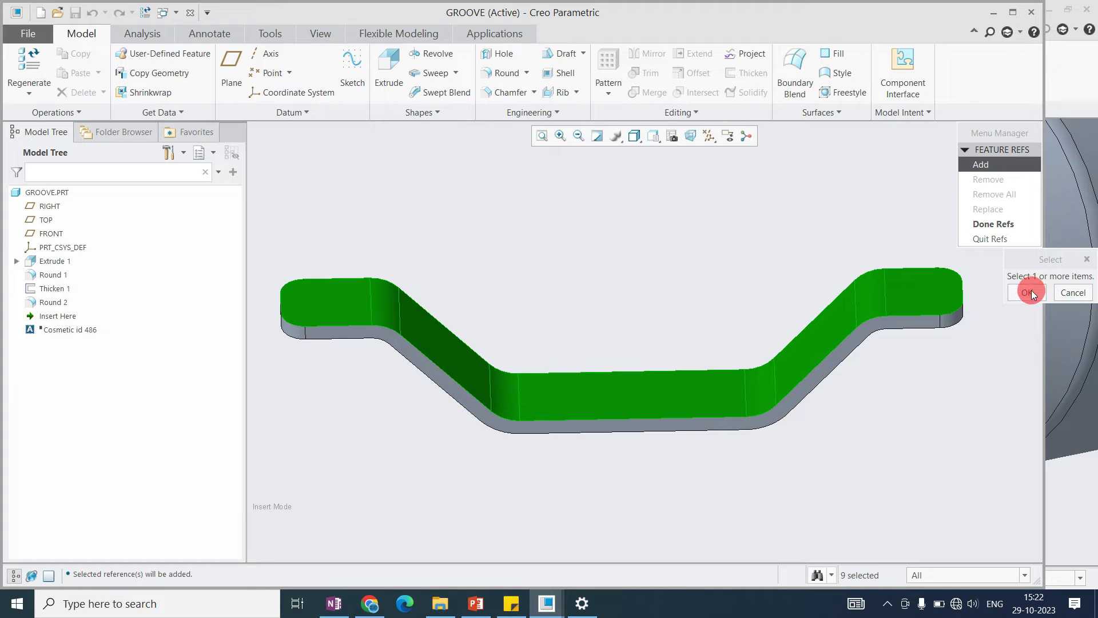
left_click(1005, 226)
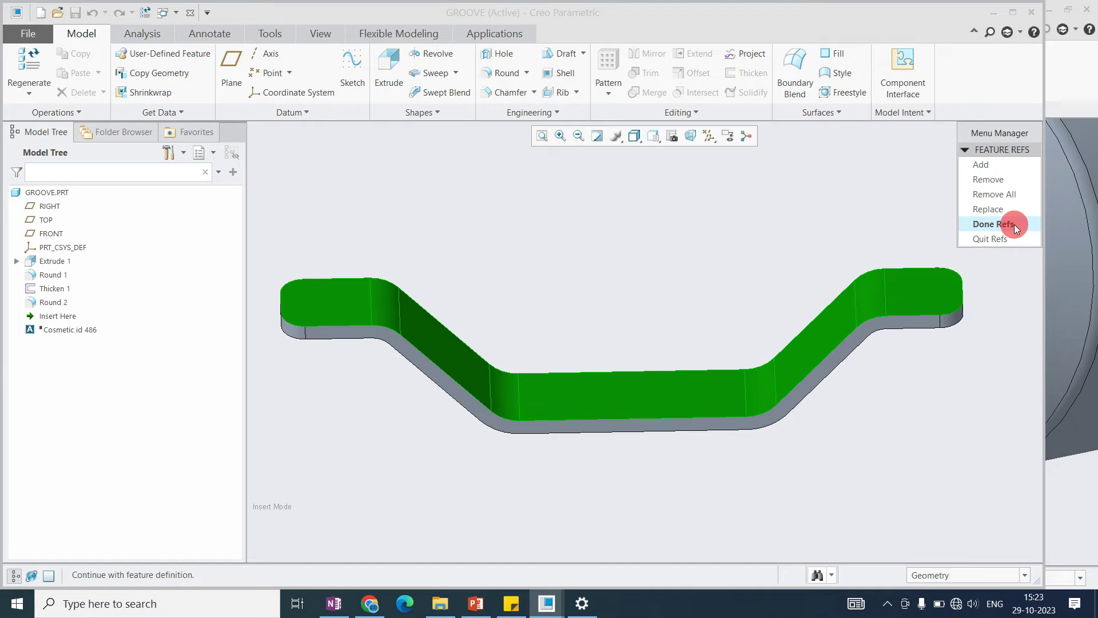
left_click(1011, 224)
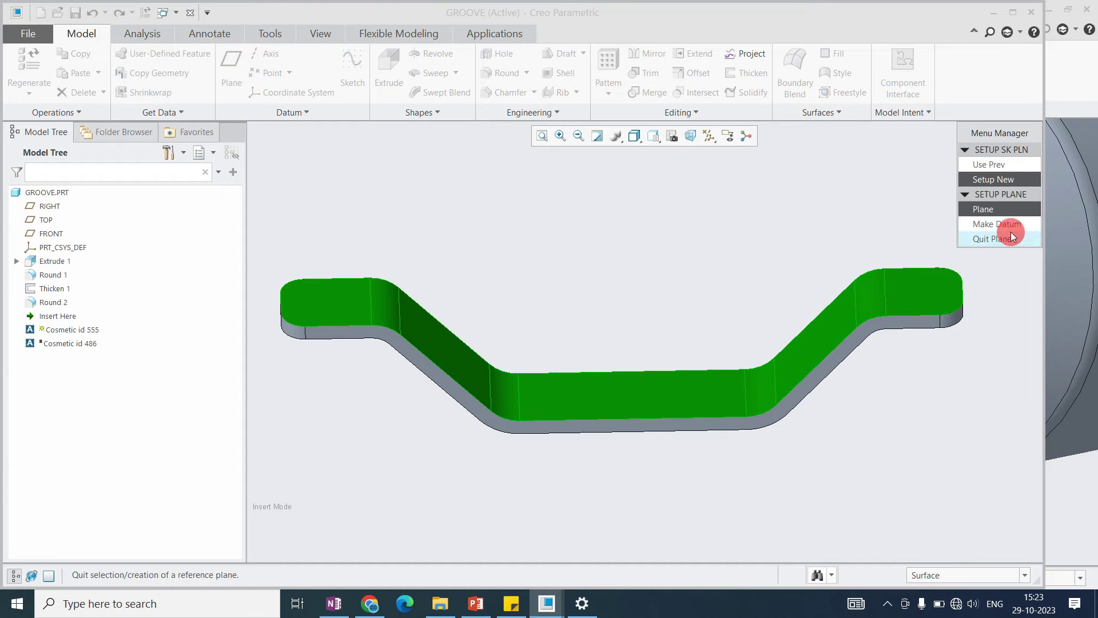
Step: Set the flat upper face of the bracket's right end as the groove's sketching plane, with the shown viewing direction and default orientation
left_click(990, 210)
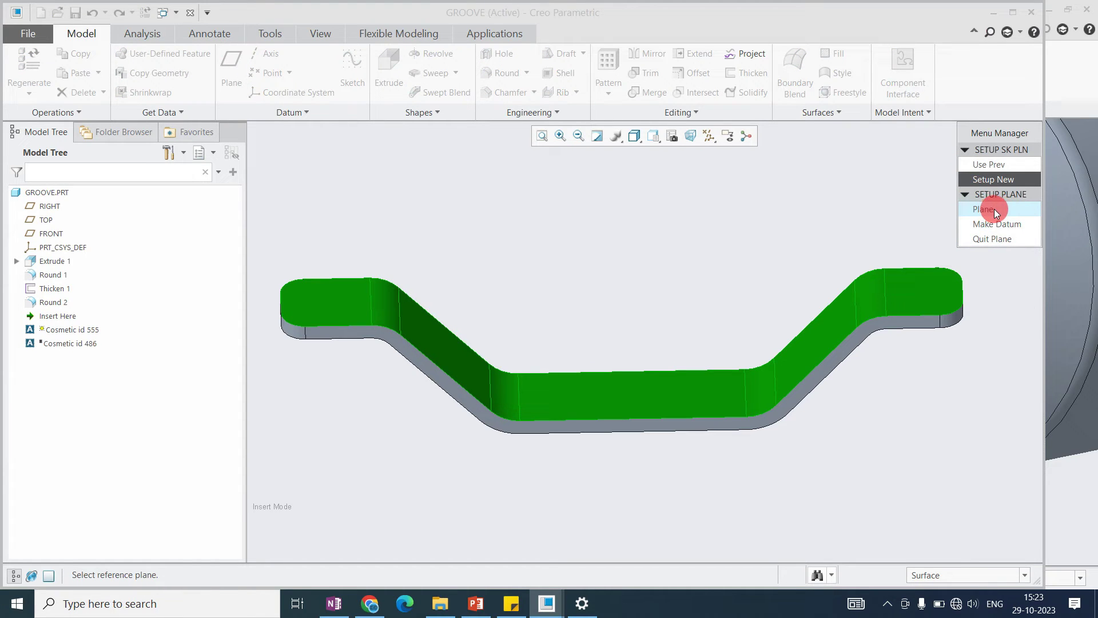
scroll(862, 248, "down", 2)
scroll(915, 240, "up", 1)
left_click(996, 211)
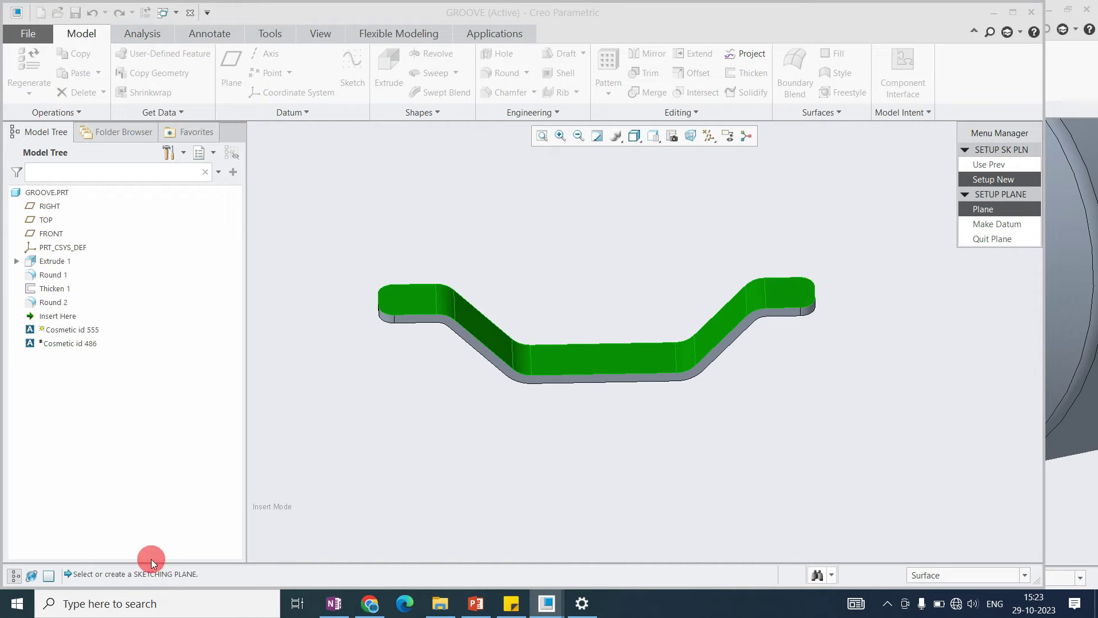
left_click_drag(72, 573, 186, 573)
left_click(787, 289)
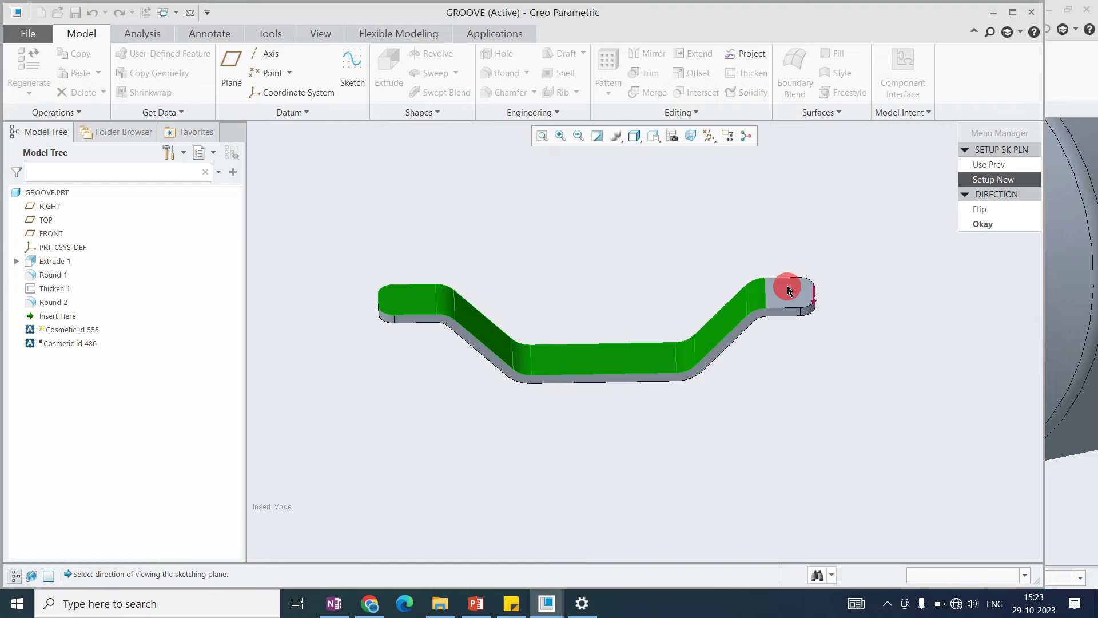
left_click(990, 224)
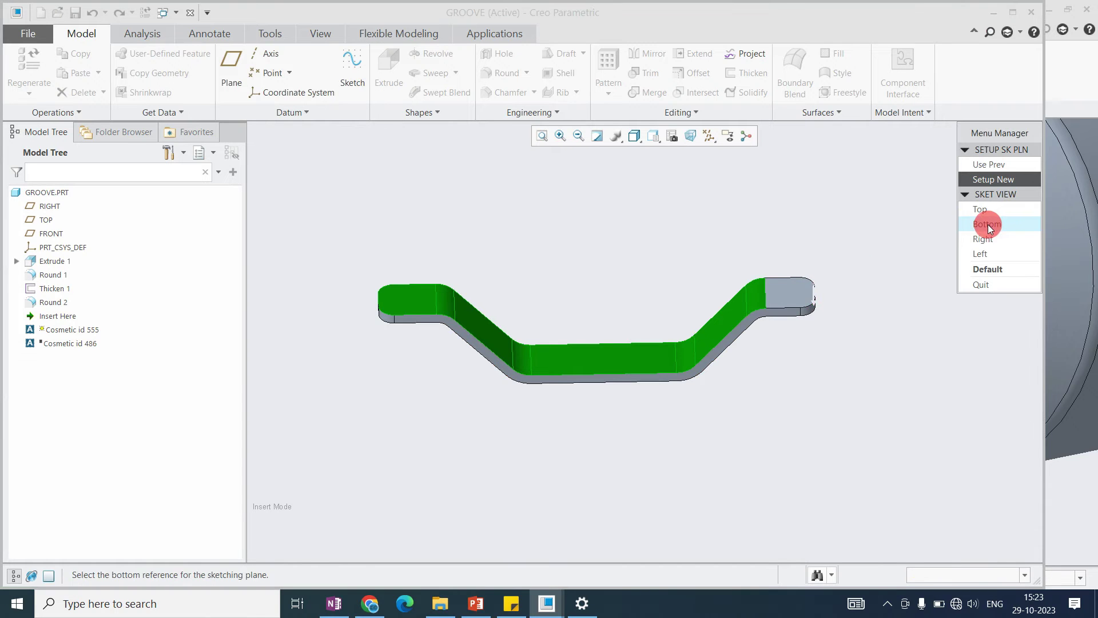
left_click(997, 267)
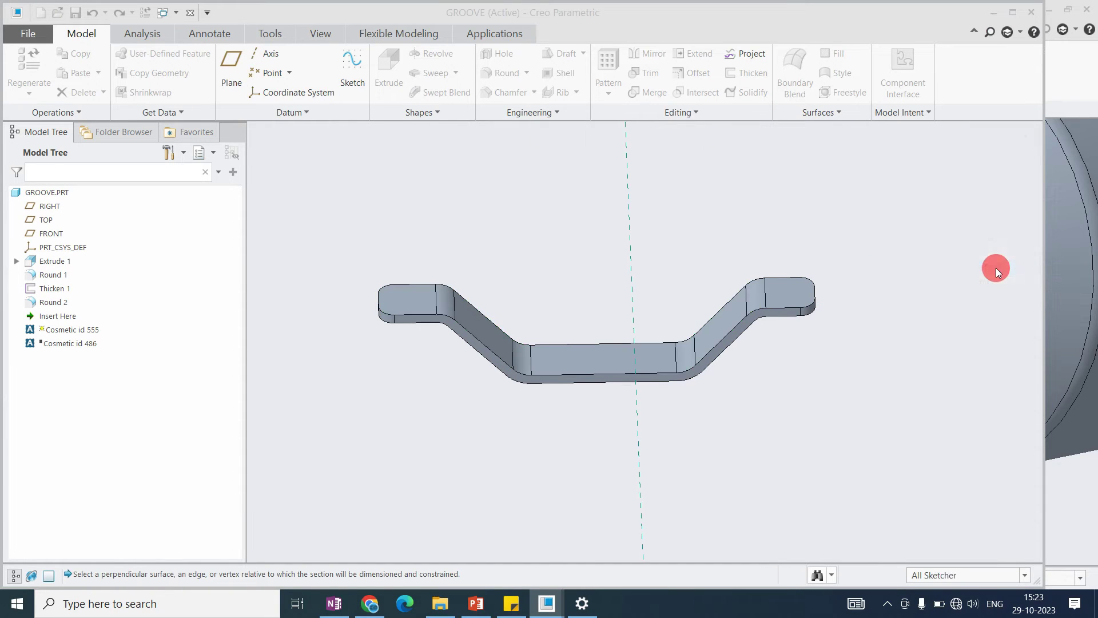
Step: Align the view to the sketching plane and add the FRONT datum plane as a sketch reference
left_click(671, 138)
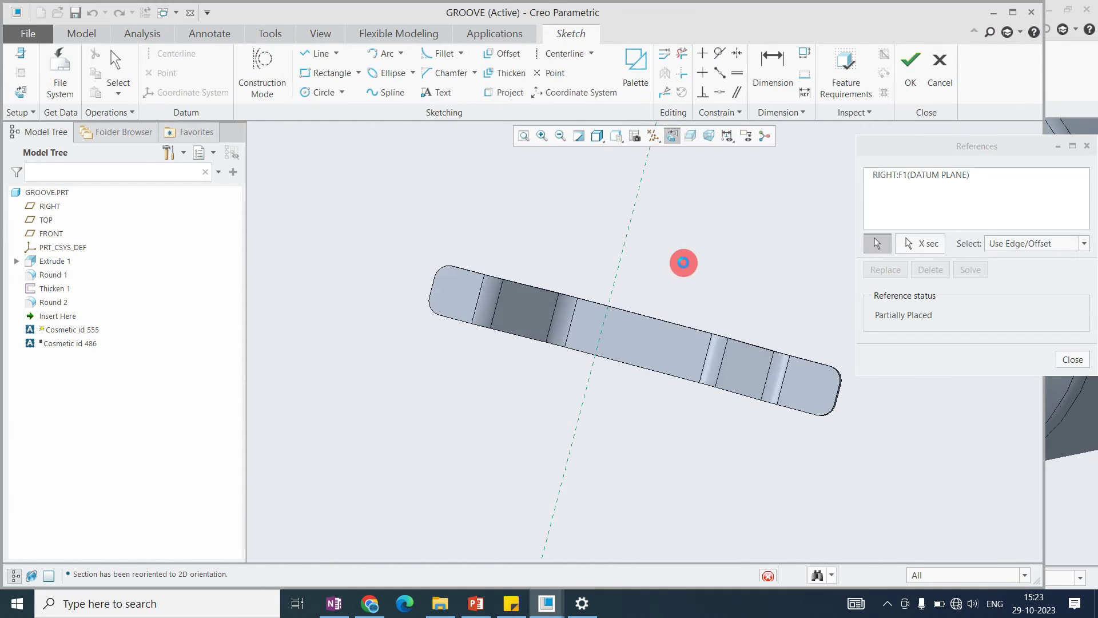
left_click(318, 73)
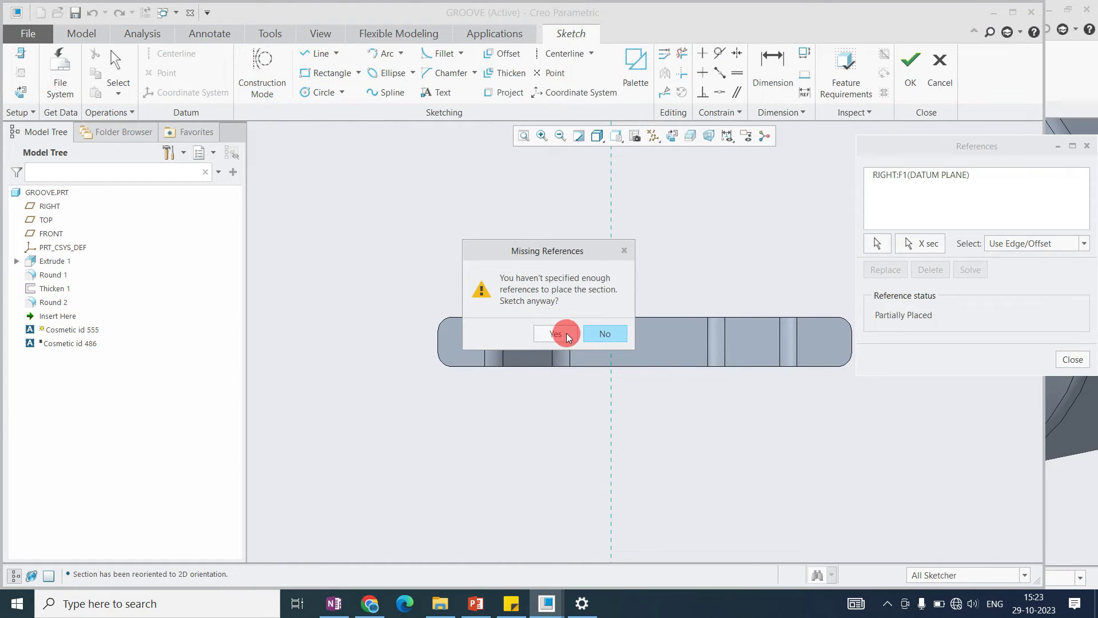
left_click(601, 335)
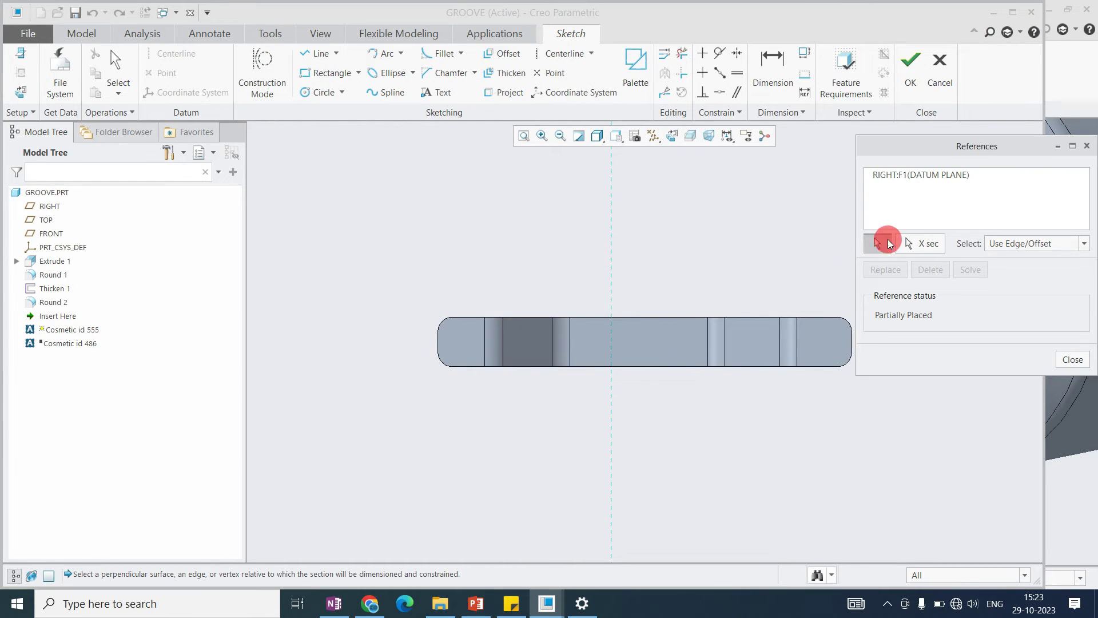
left_click(46, 220)
left_click(47, 233)
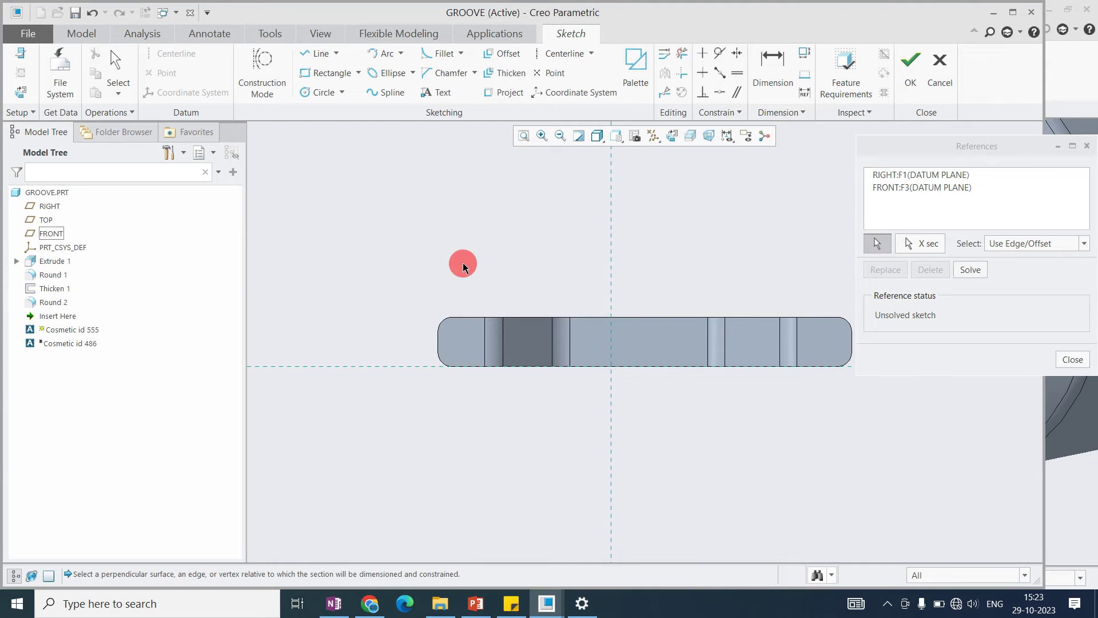
Step: Sketch a horizontal corner rectangle about 526 long and 31 high, spanning from the left sloped face to the right one
left_click(323, 92)
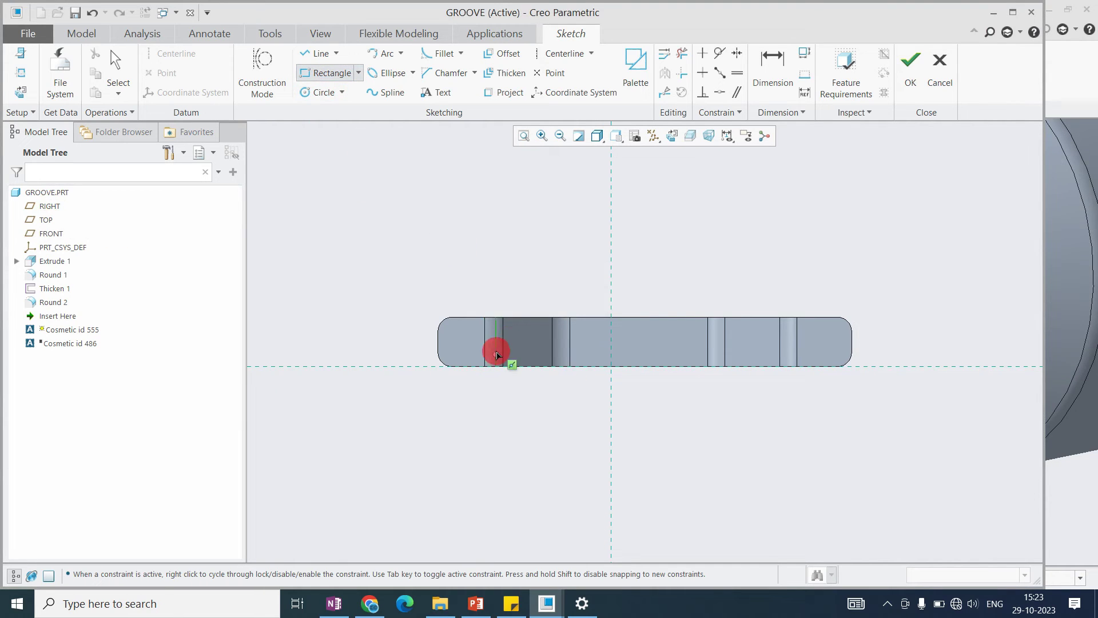
left_click(515, 341)
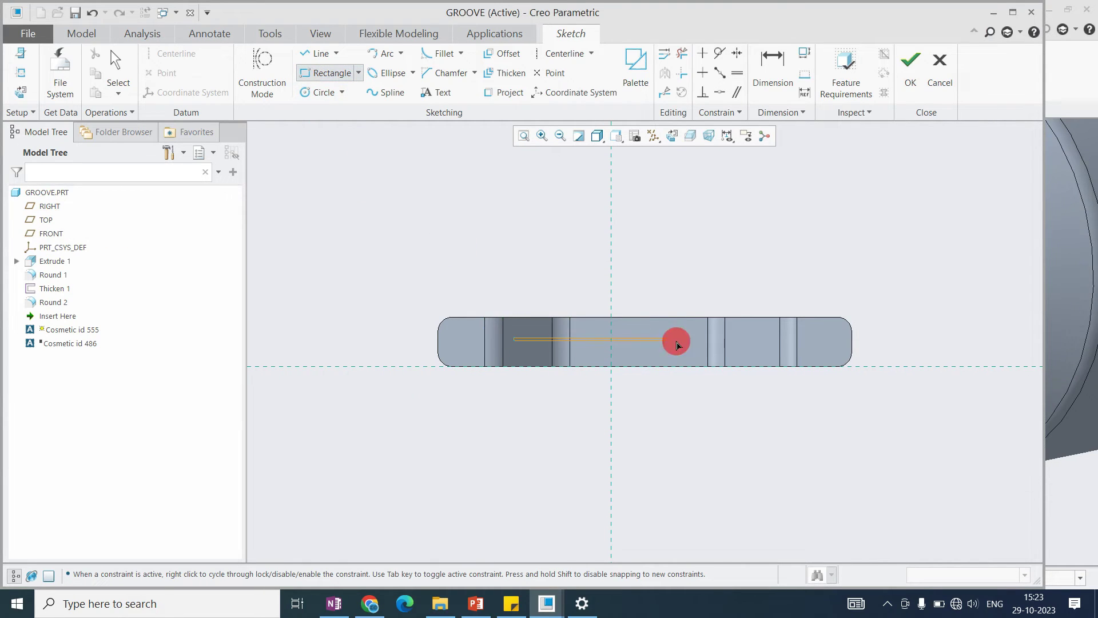
left_click(767, 356)
middle_click(706, 358)
scroll(706, 358, "down", 3)
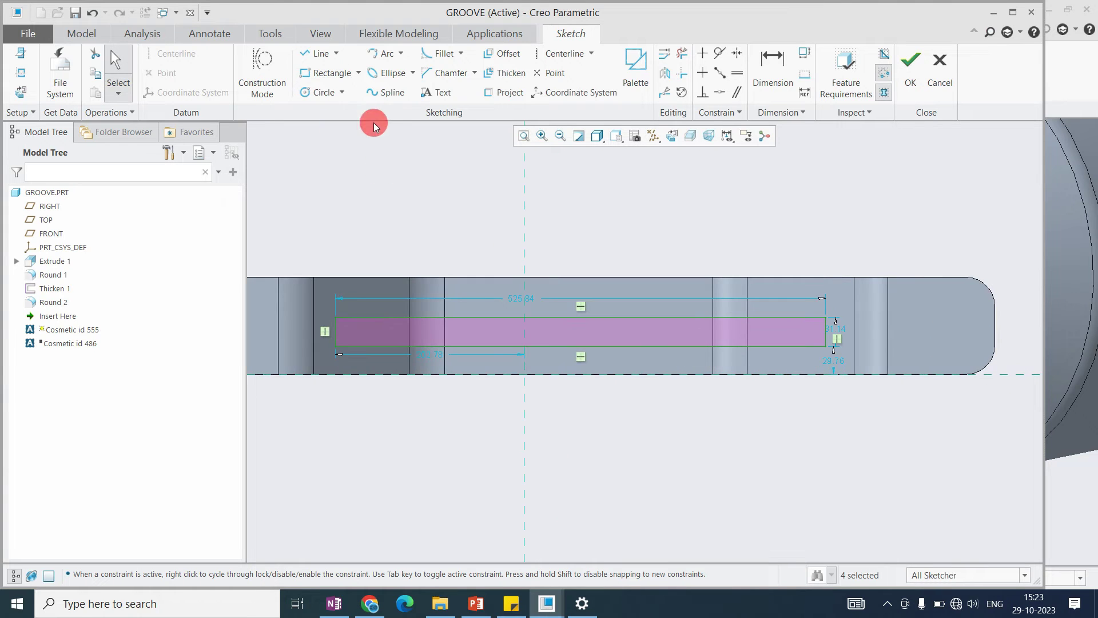
Step: Draw a circle at each end of the rectangle, centred on the short edge and matching the rectangle's height
left_click(322, 85)
scroll(320, 318, "down", 3)
left_click(365, 357)
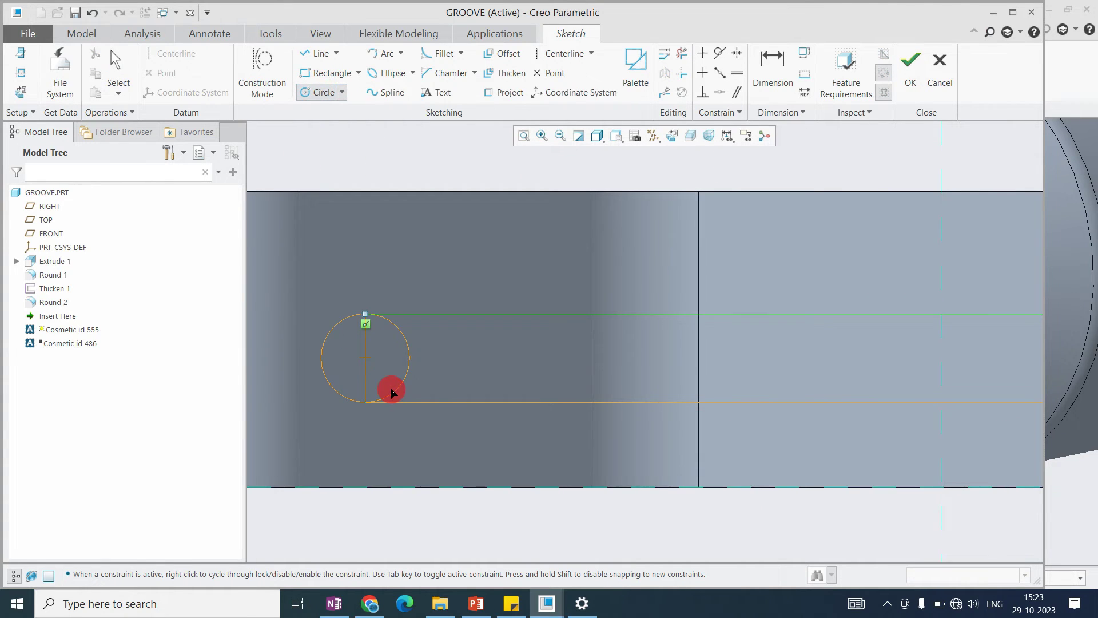
left_click(392, 393)
scroll(353, 362, "up", 3)
scroll(703, 373, "up", 2)
scroll(649, 380, "down", 5)
left_click(659, 382)
left_click(696, 368)
middle_click(731, 170)
Step: Trim the inner circle halves and the rectangle's short edges to leave a closed slot with rounded ends
scroll(731, 171, "up", 3)
left_click(681, 54)
left_click(680, 286)
scroll(685, 286, "down", 3)
left_click(683, 303)
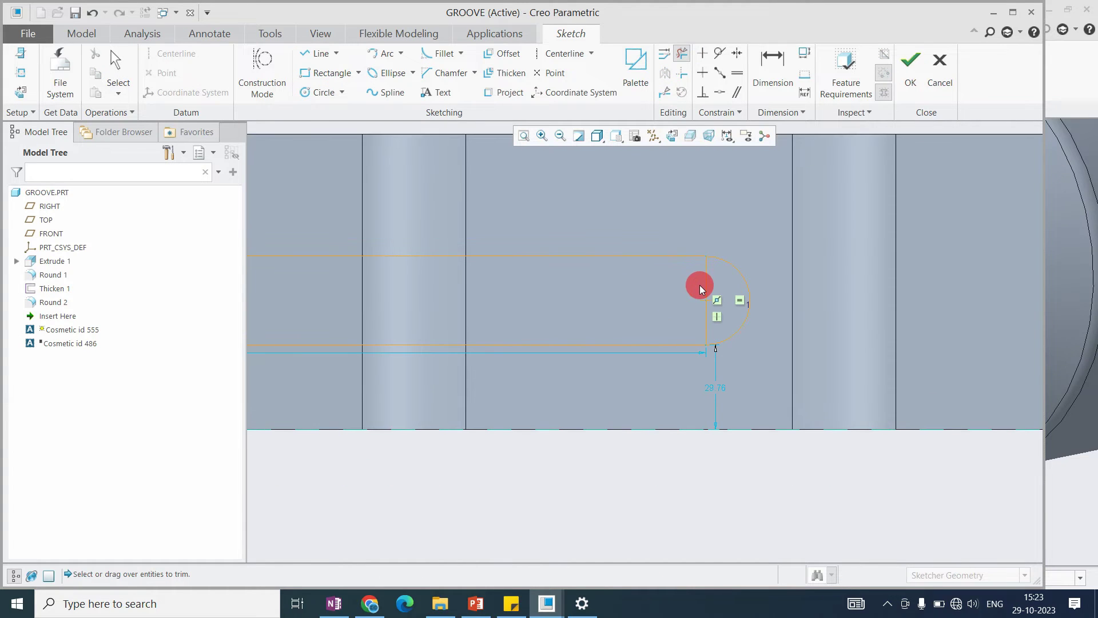
left_click(706, 283)
scroll(825, 313, "up", 3)
scroll(560, 302, "down", 4)
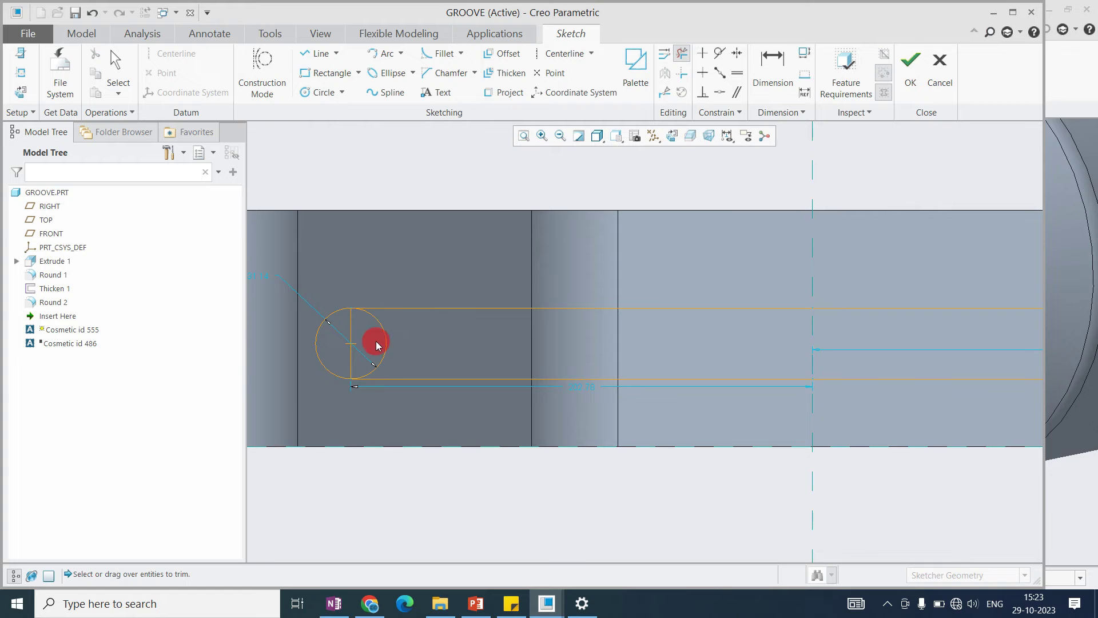
left_click(353, 331)
middle_click(417, 336)
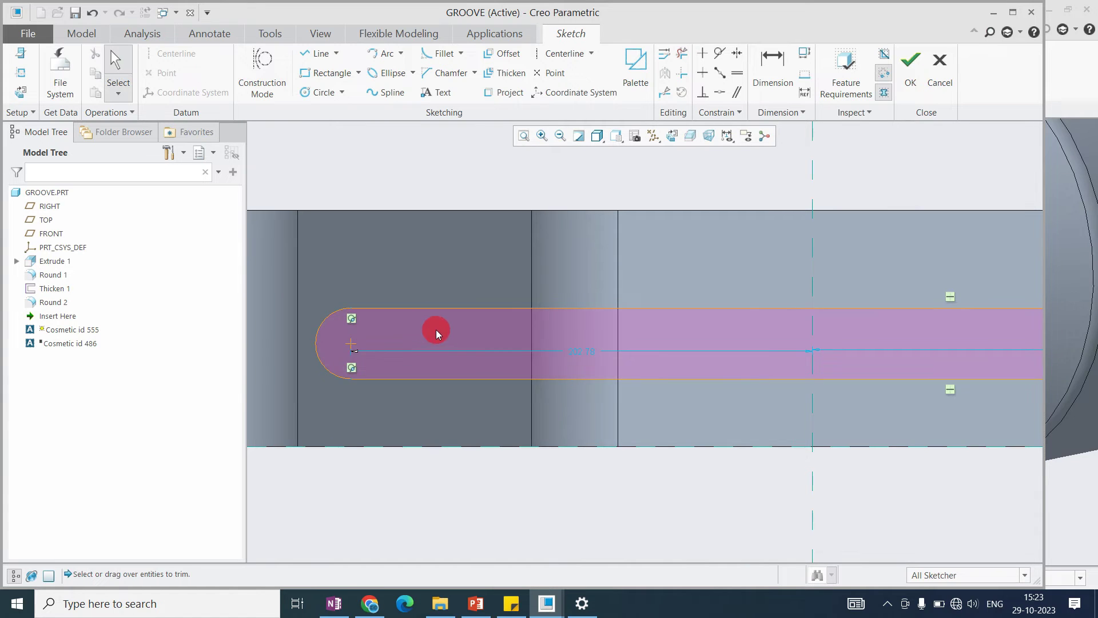
Step: Accept the slot sketch to create the cosmetic groove
scroll(514, 320, "up", 3)
scroll(589, 286, "down", 3)
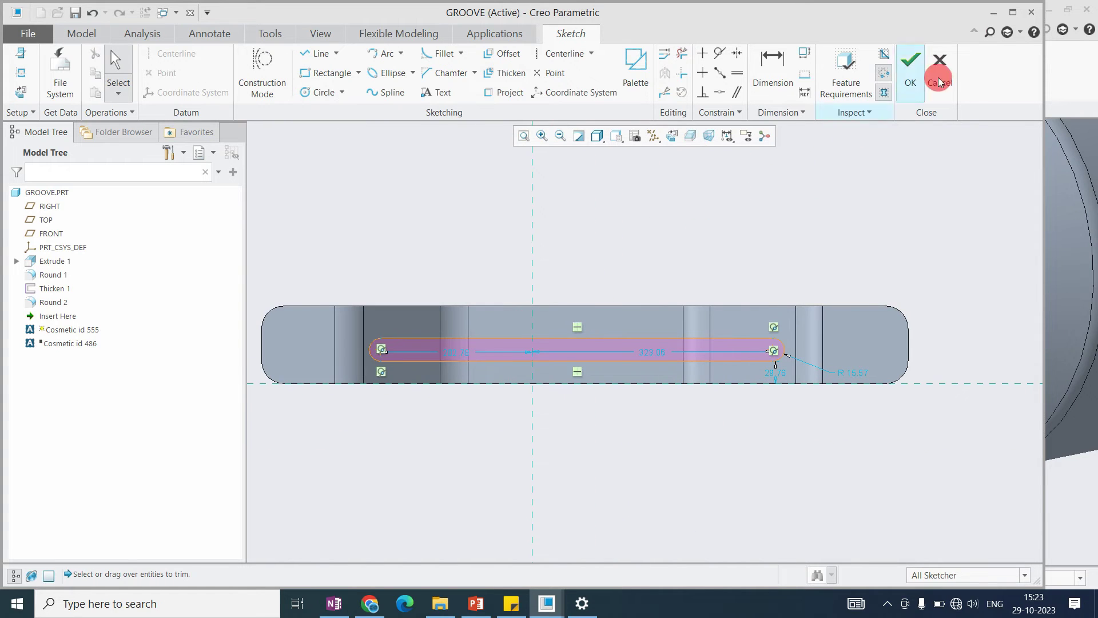
scroll(546, 327, "up", 3)
scroll(481, 359, "down", 2)
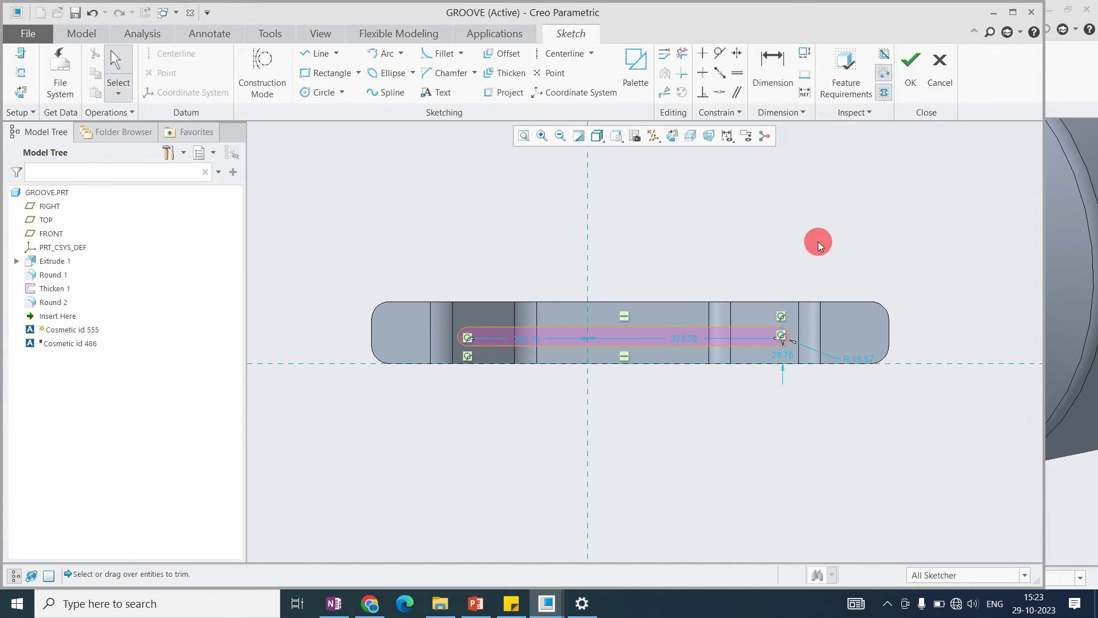
left_click(911, 73)
Step: Examine how the new groove outline follows the bracket's flat, rounded and sloped upper faces
middle_click_drag(598, 316, 602, 267)
left_click(599, 376)
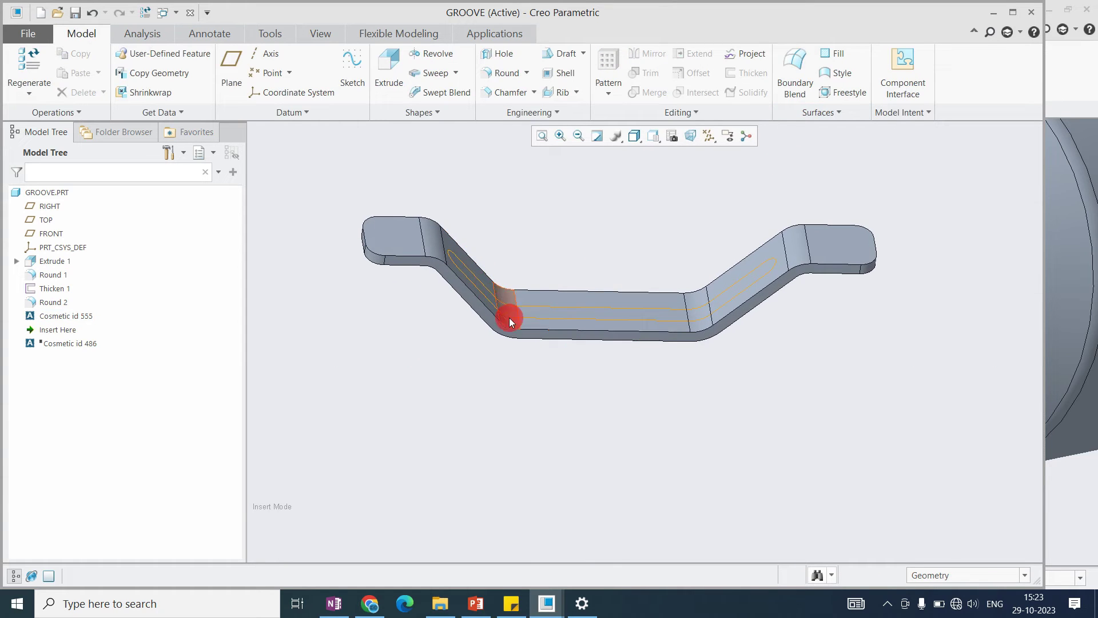
middle_click_drag(509, 317, 484, 311)
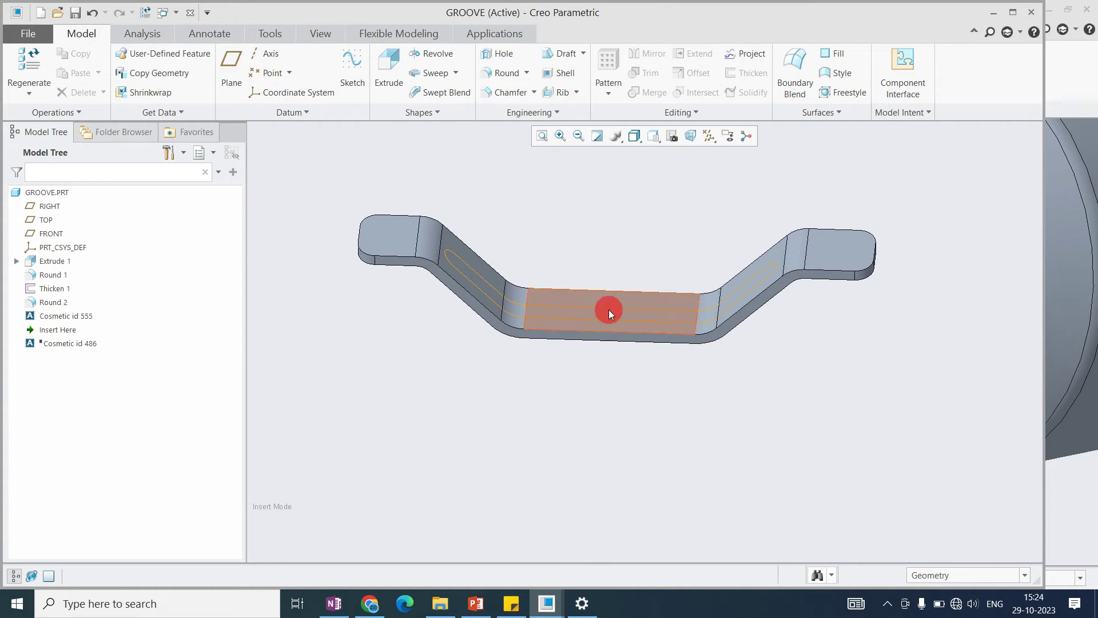
middle_click_drag(807, 373, 714, 307, "shift")
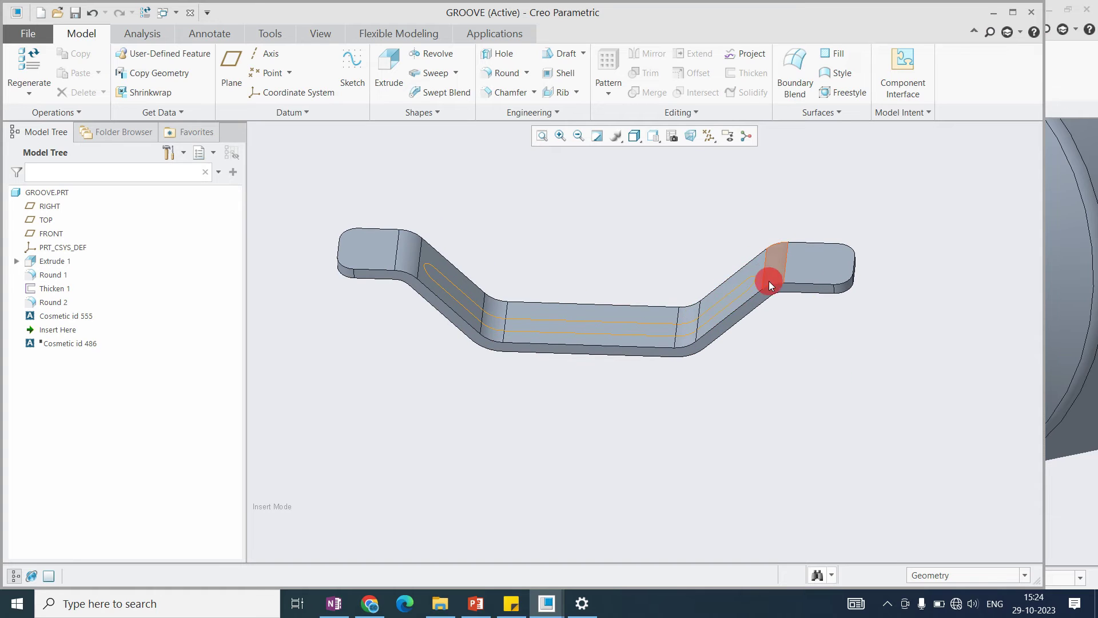
scroll(573, 405, "down", 3)
scroll(584, 343, "up", 2)
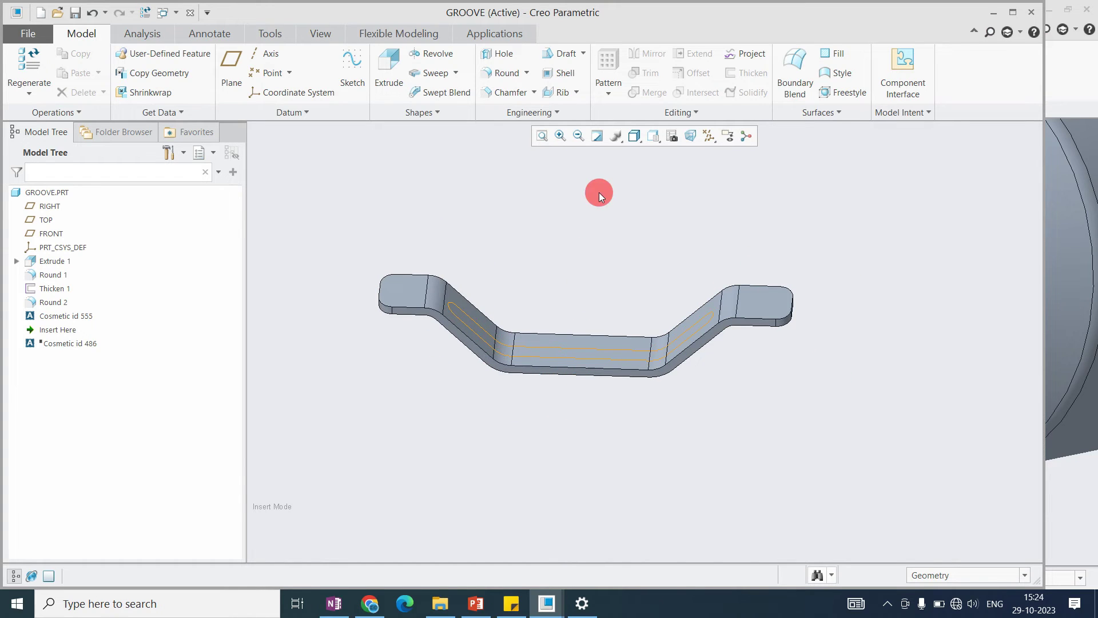
Step: Look over the available cosmetic feature commands and highlight the new cosmetic groove on the bracket
left_click(548, 116)
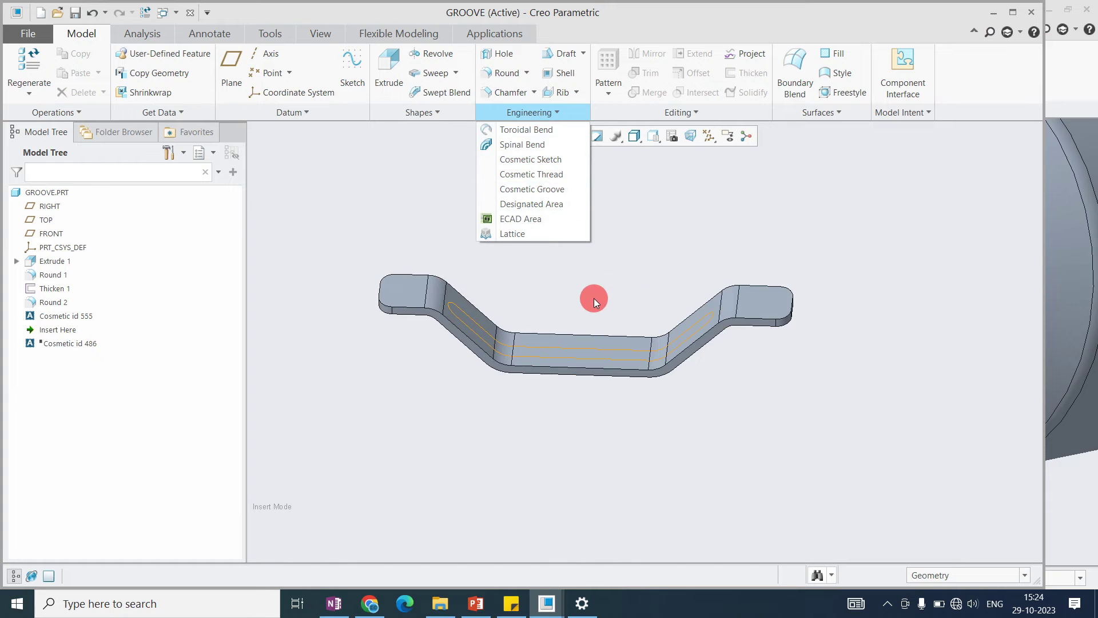
left_click(572, 287)
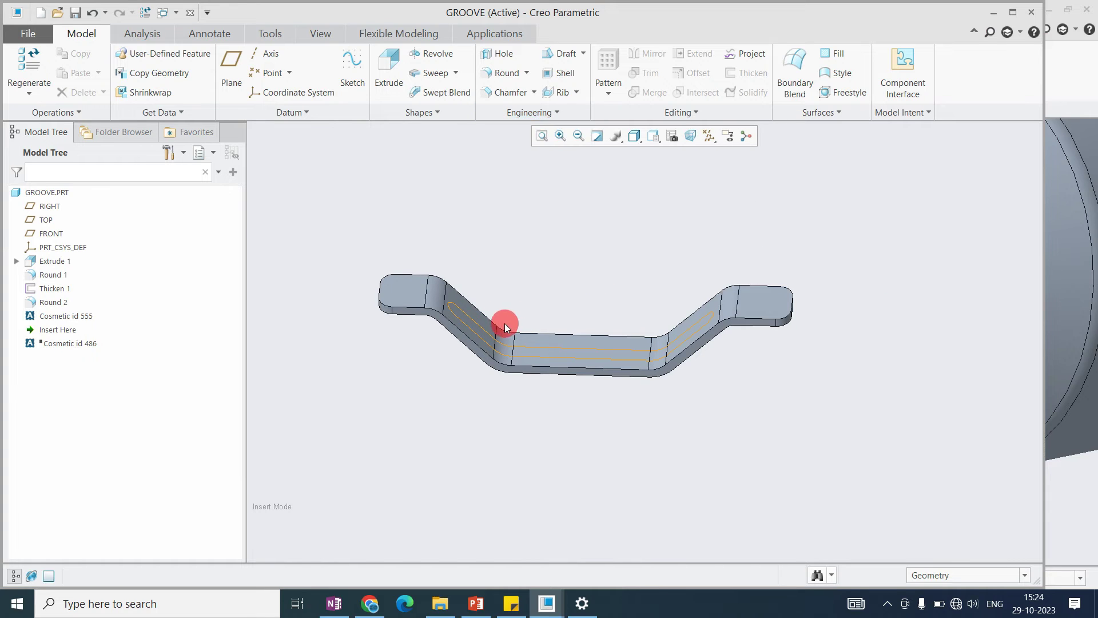
scroll(504, 324, "up", 4)
scroll(422, 332, "down", 3)
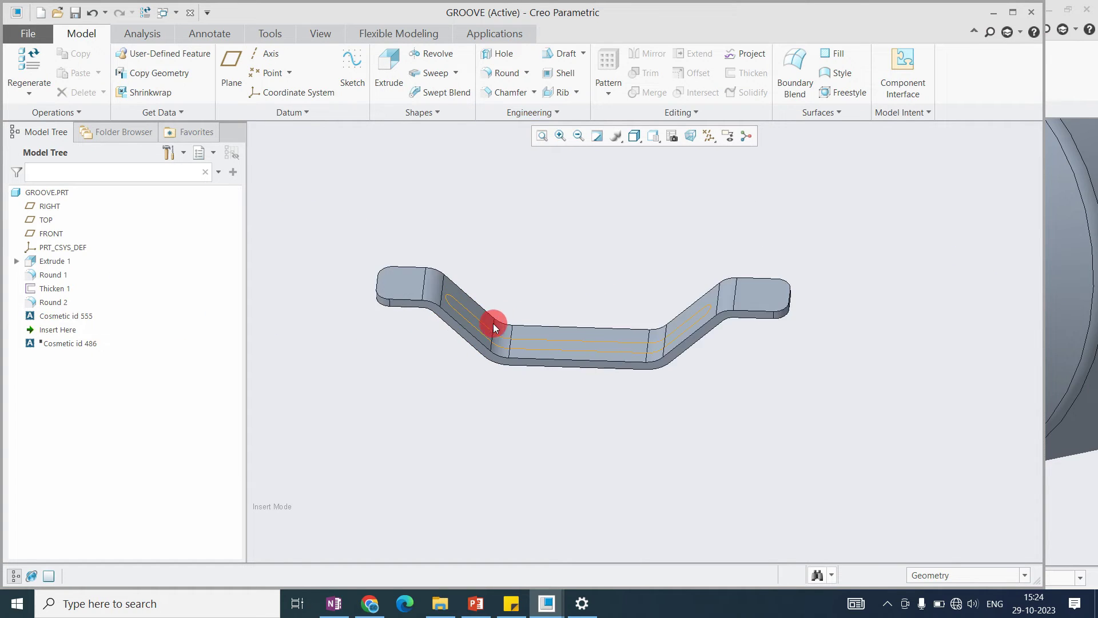
scroll(497, 355, "up", 2)
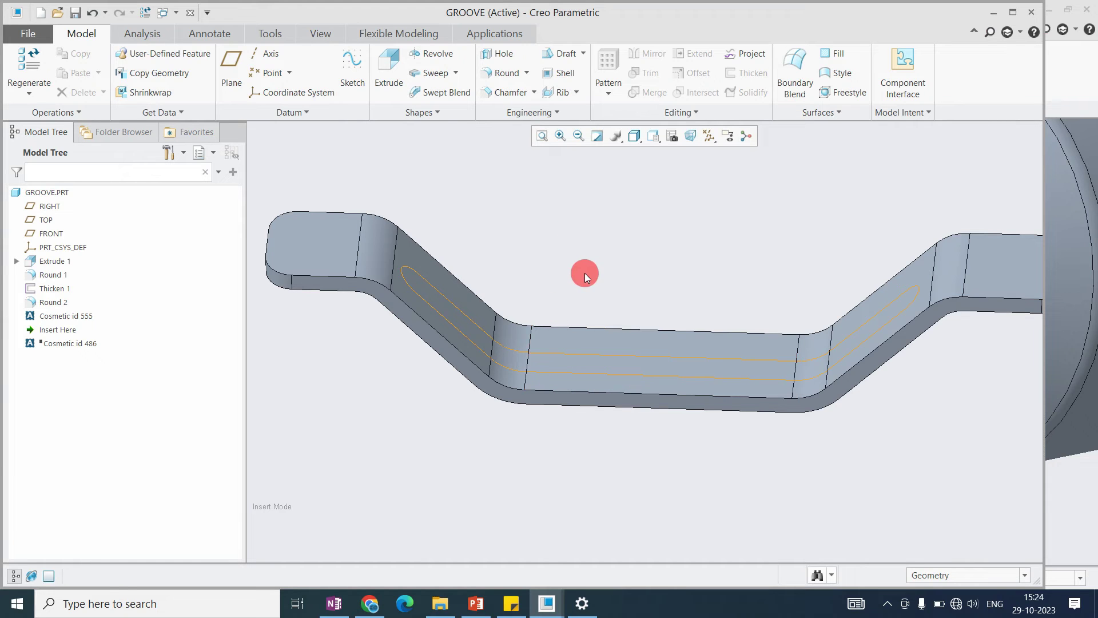
left_click(56, 316)
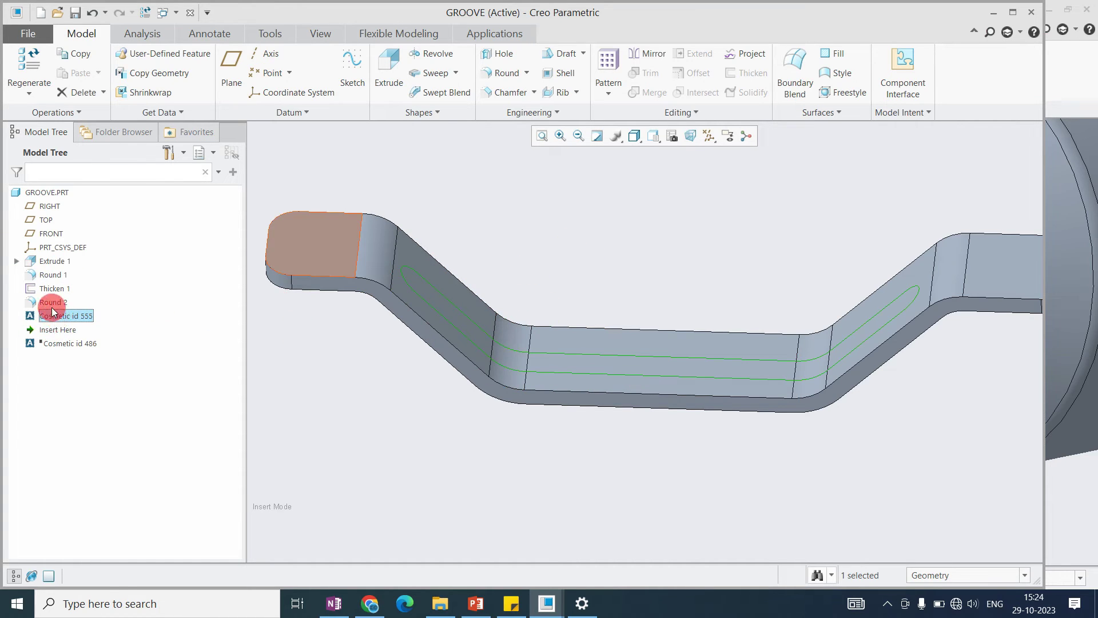
left_click(321, 343)
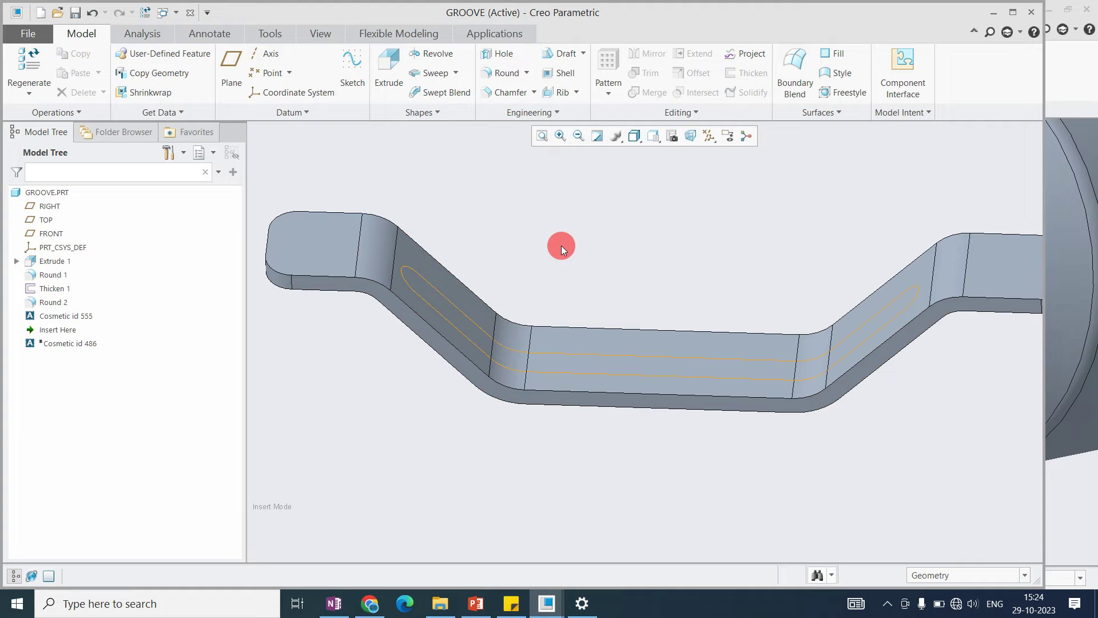
Step: Start a cosmetic sketch on the flat end face of the bracket and orient the sketch plane parallel to the screen
left_click(529, 113)
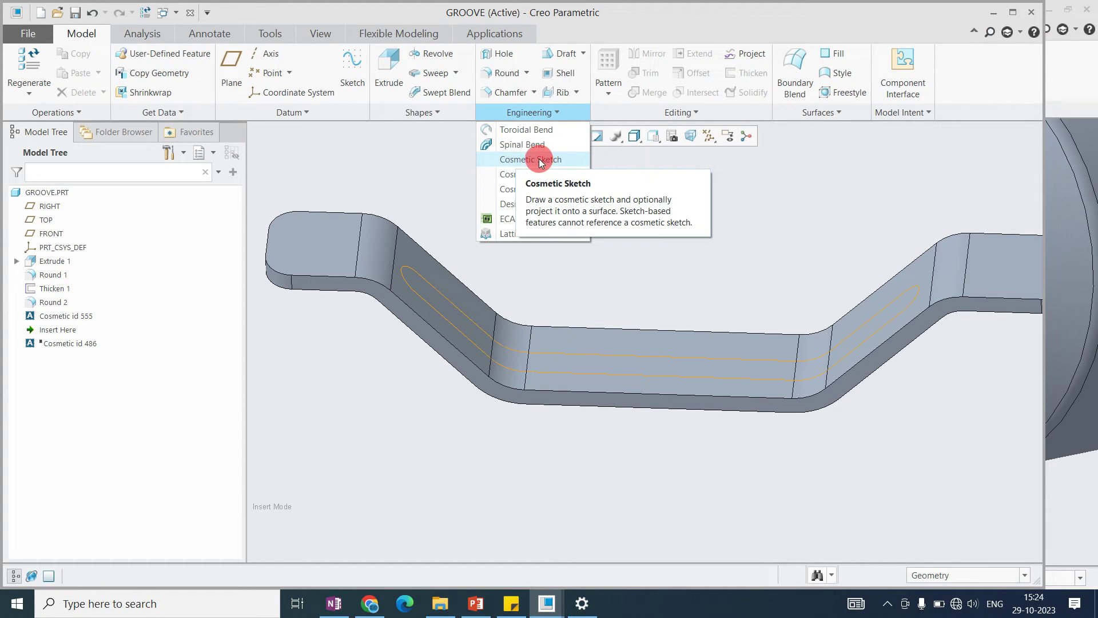
left_click(520, 165)
scroll(539, 293, "down", 5)
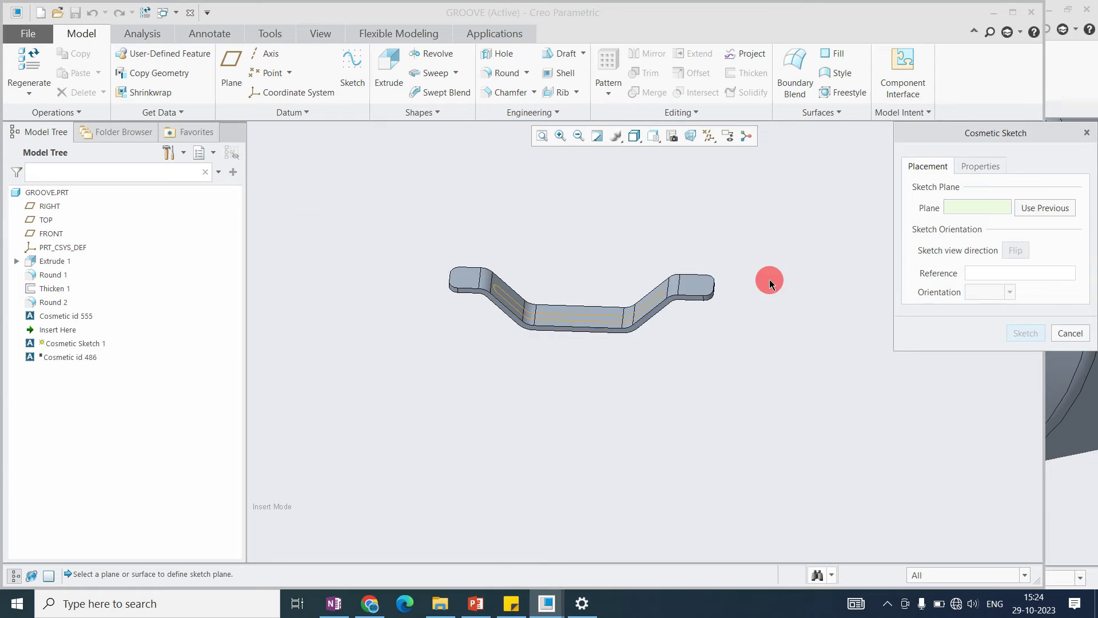
scroll(633, 297, "up", 8)
left_click(629, 298)
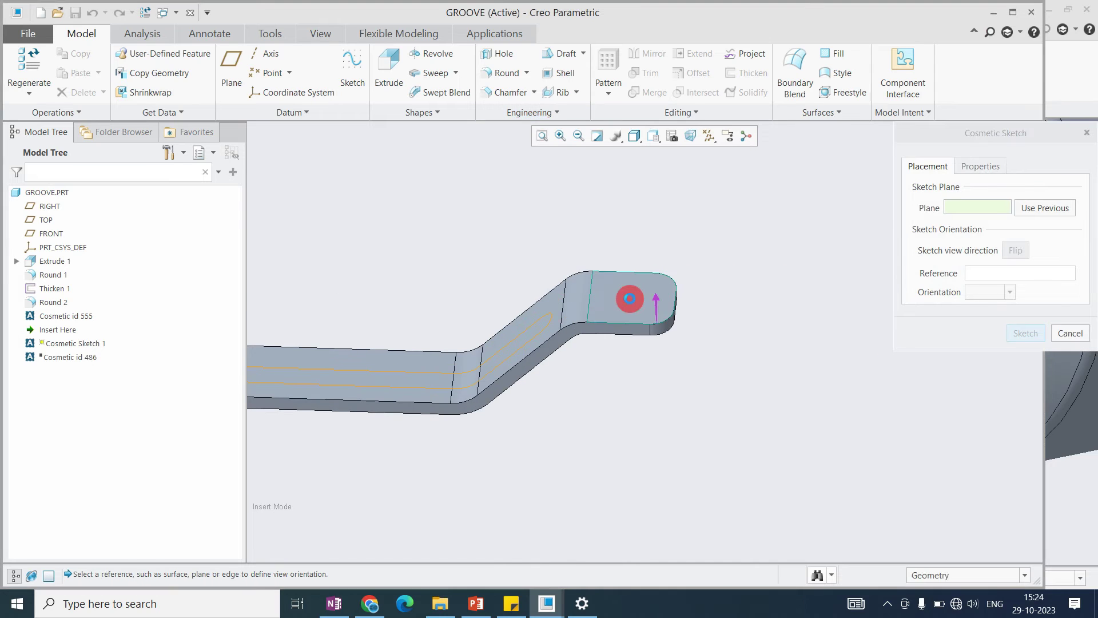
middle_click(740, 265)
left_click(672, 137)
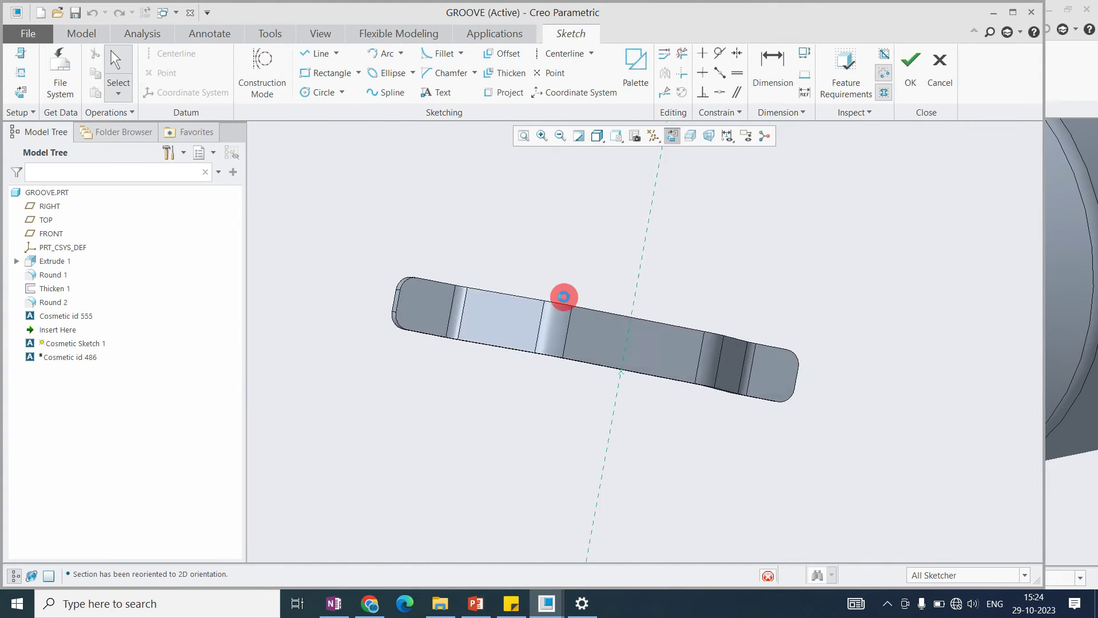
scroll(480, 343, "up", 3)
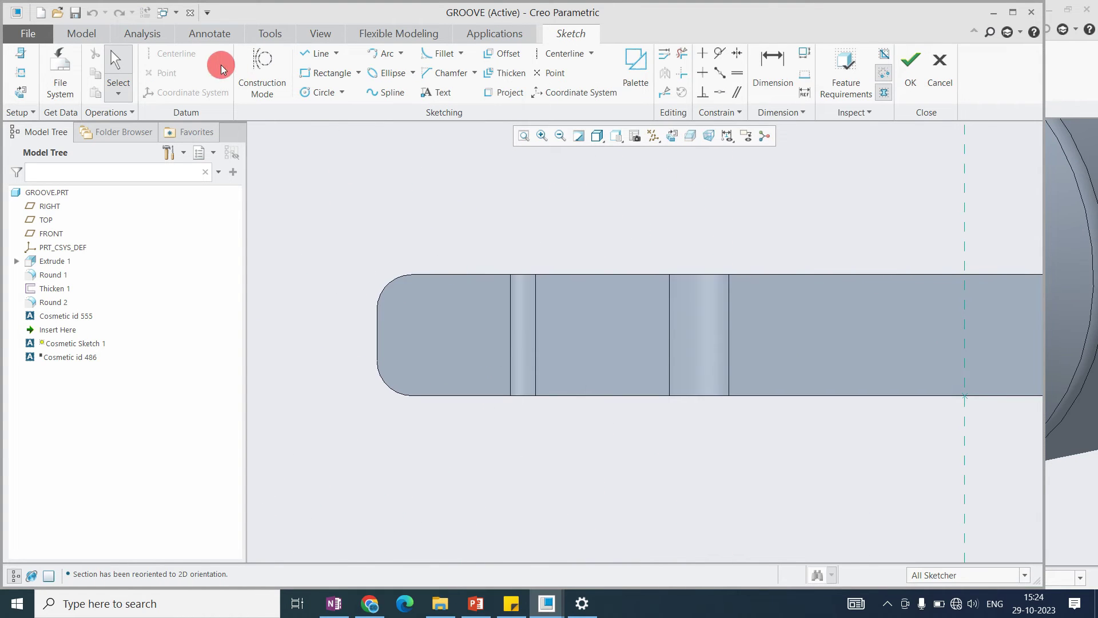
Step: Place the sketch text "MDA" in font3d, about 30 high, on the bracket's flat rounded end
left_click(437, 93)
left_click(414, 347)
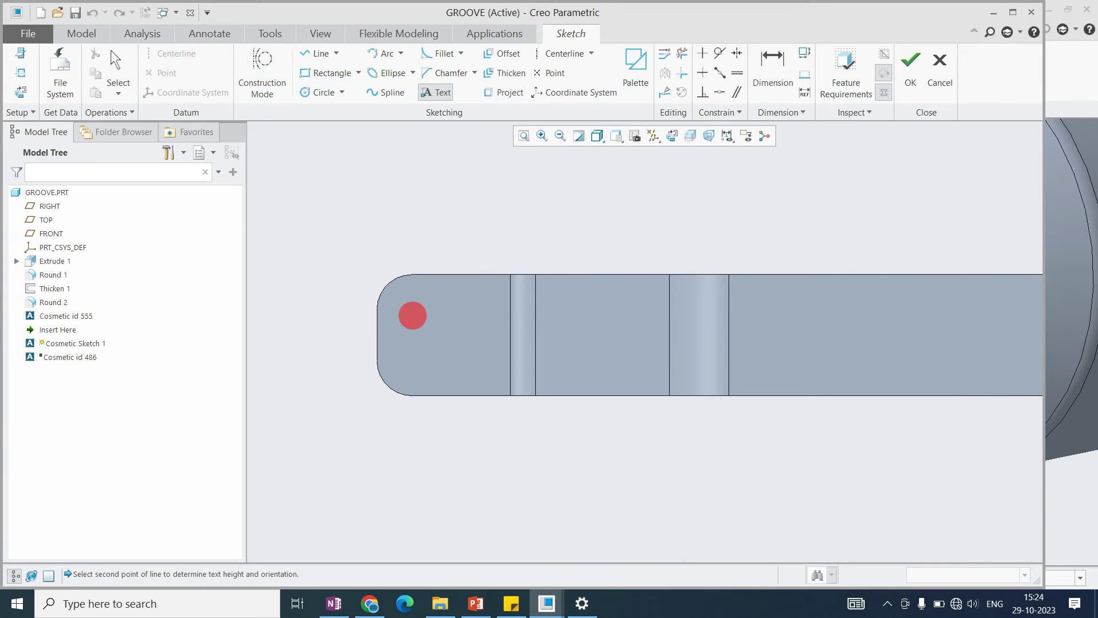
left_click(412, 315)
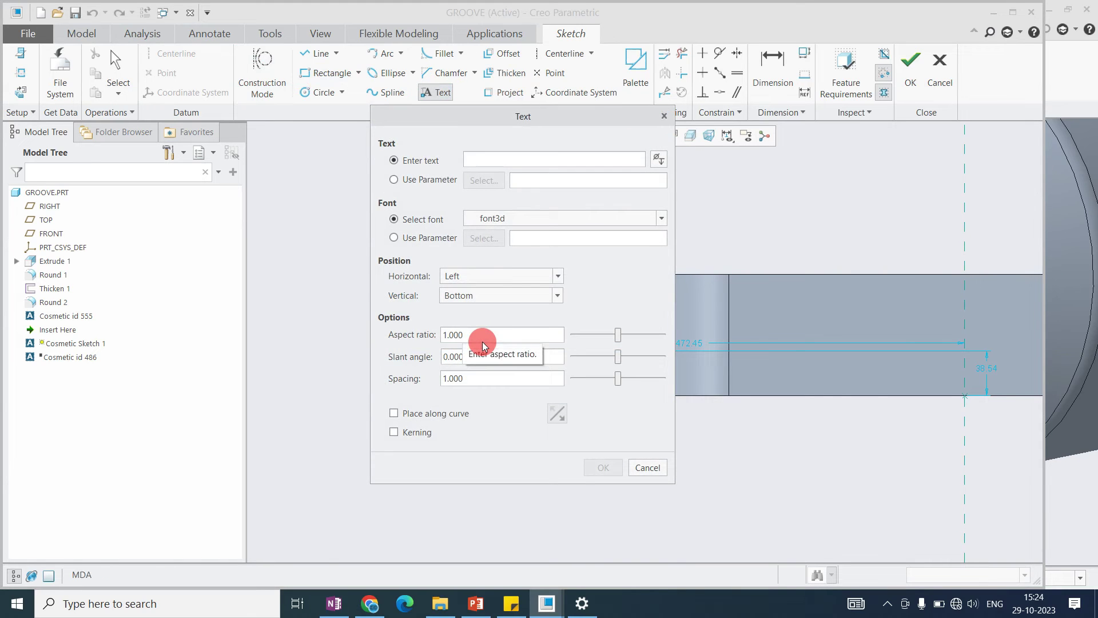
type("MDA")
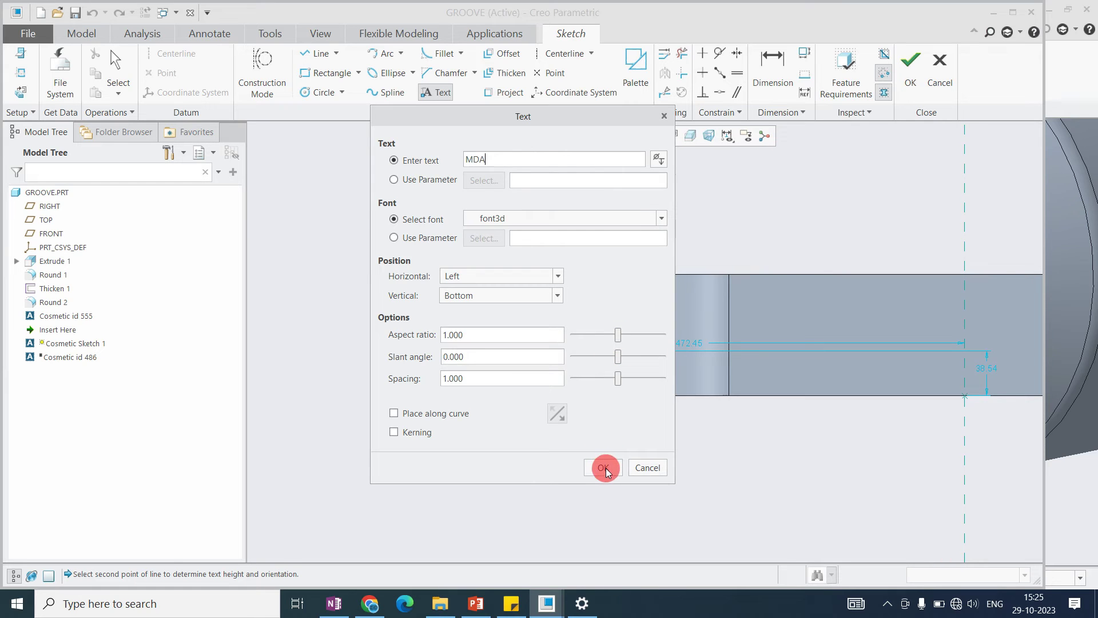
left_click(604, 468)
scroll(527, 372, "up", 3)
scroll(515, 360, "down", 3)
scroll(507, 336, "up", 2)
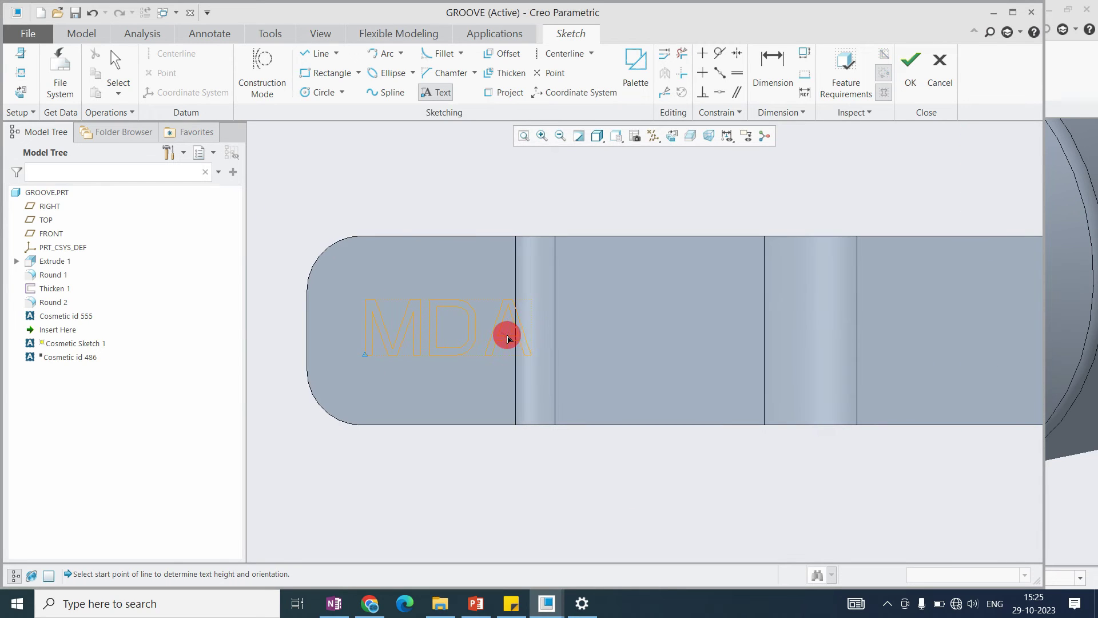
Step: Accept the text sketch and highlight the new cosmetic sketch on the bracket
left_click(911, 61)
scroll(457, 383, "down", 3)
left_click(454, 343)
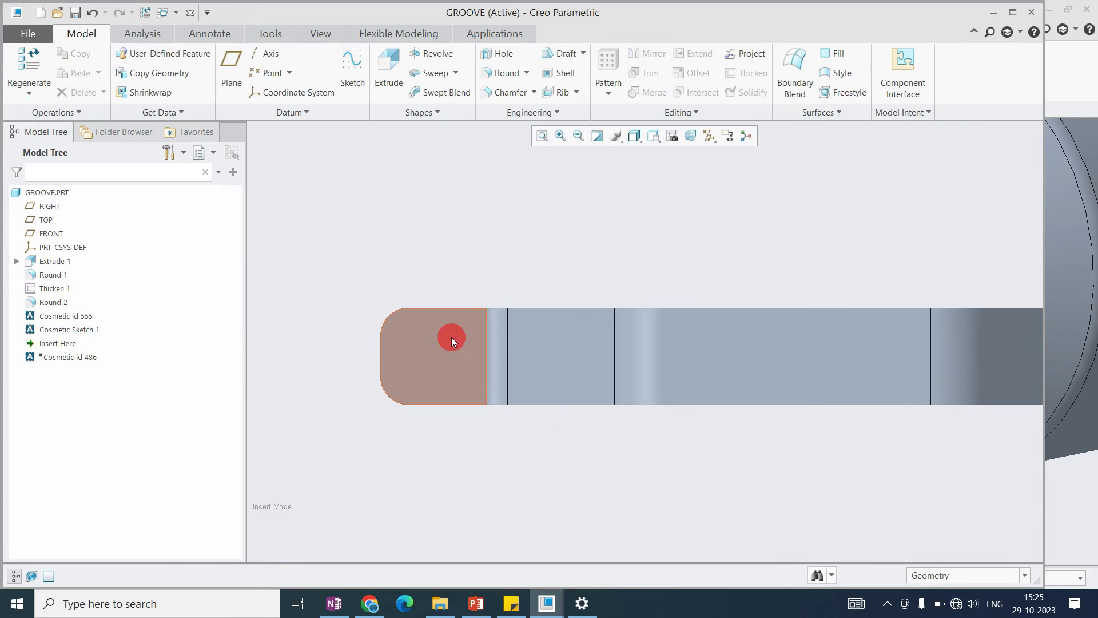
mouse_move(482, 358)
middle_mouse_down()
mouse_move(657, 360)
mouse_move(772, 336)
mouse_move(527, 331)
mouse_move(498, 355)
mouse_move(483, 338)
mouse_move(598, 358)
mouse_move(535, 362)
middle_mouse_up()
left_click(67, 329)
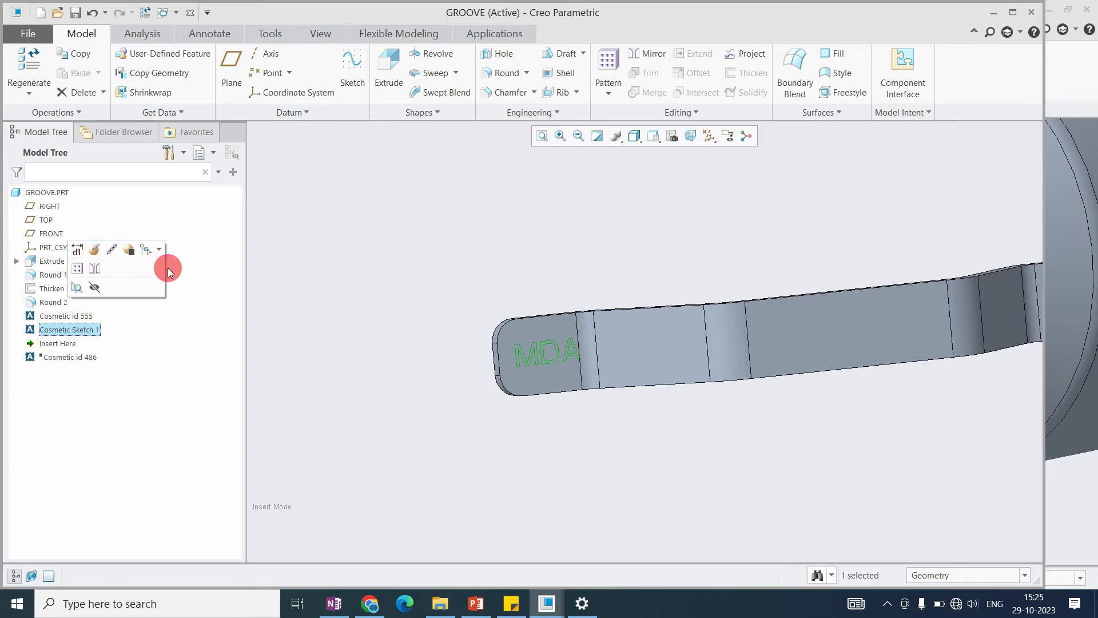
Step: Redefine the MDA cosmetic sketch, reselecting the bracket's end face as its sketch plane, and accept it
left_click(85, 326)
left_click(107, 255)
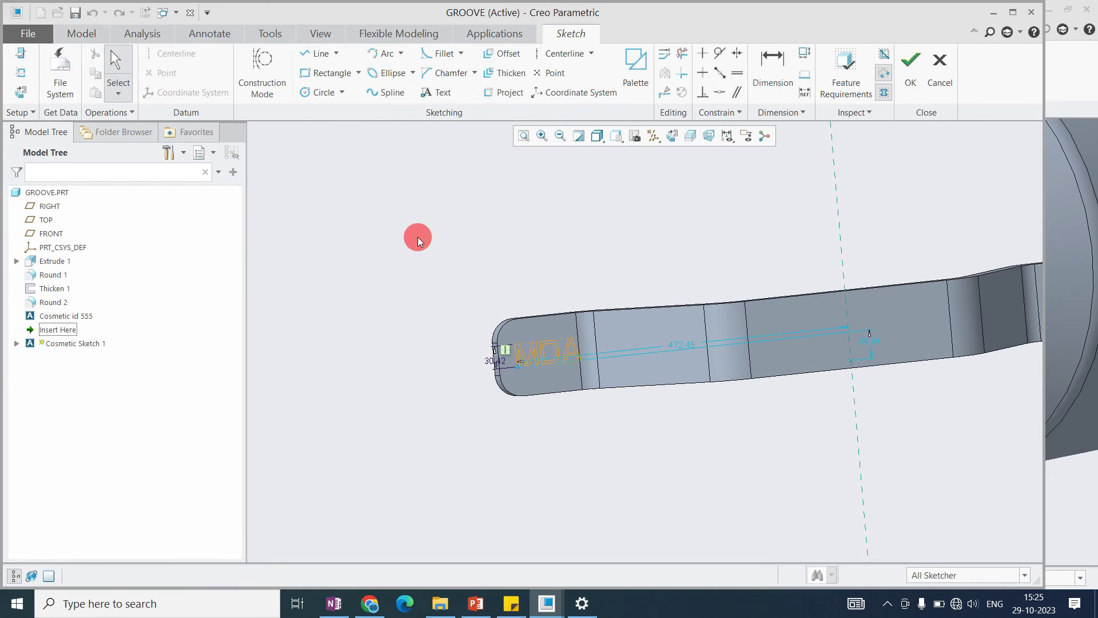
left_click(18, 53)
left_click(961, 206)
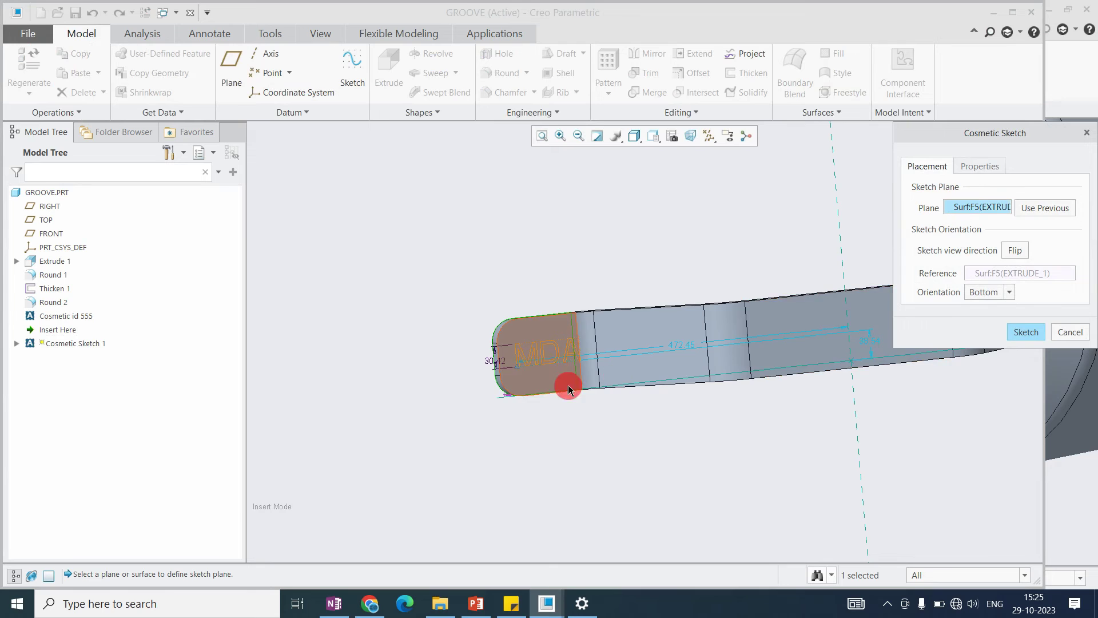
scroll(566, 382, "up", 2)
left_click(543, 302)
middle_click(545, 331)
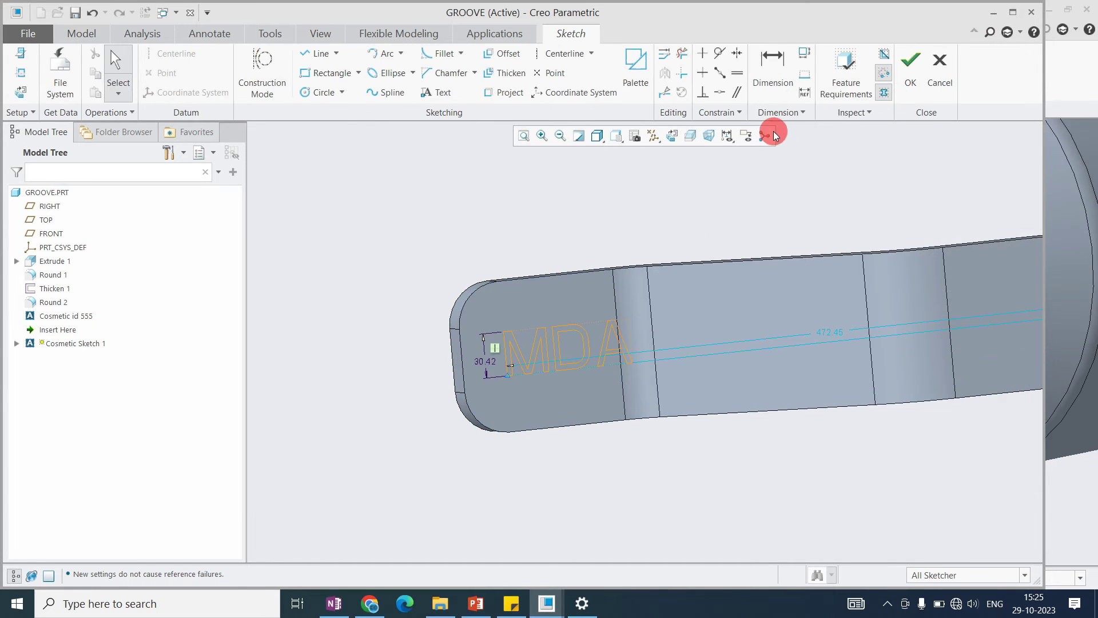
left_click(910, 87)
left_click(570, 230)
Step: Examine the bracket from a new angle and look over the cosmetic commands, including Cosmetic Thread and Designated Area
mouse_move(581, 263)
middle_mouse_down()
mouse_move(601, 307)
mouse_move(580, 303)
mouse_move(585, 335)
mouse_move(618, 326)
mouse_move(608, 351)
mouse_move(578, 326)
mouse_move(572, 338)
mouse_move(716, 387)
mouse_move(523, 303)
mouse_move(503, 306)
mouse_move(501, 332)
middle_mouse_up()
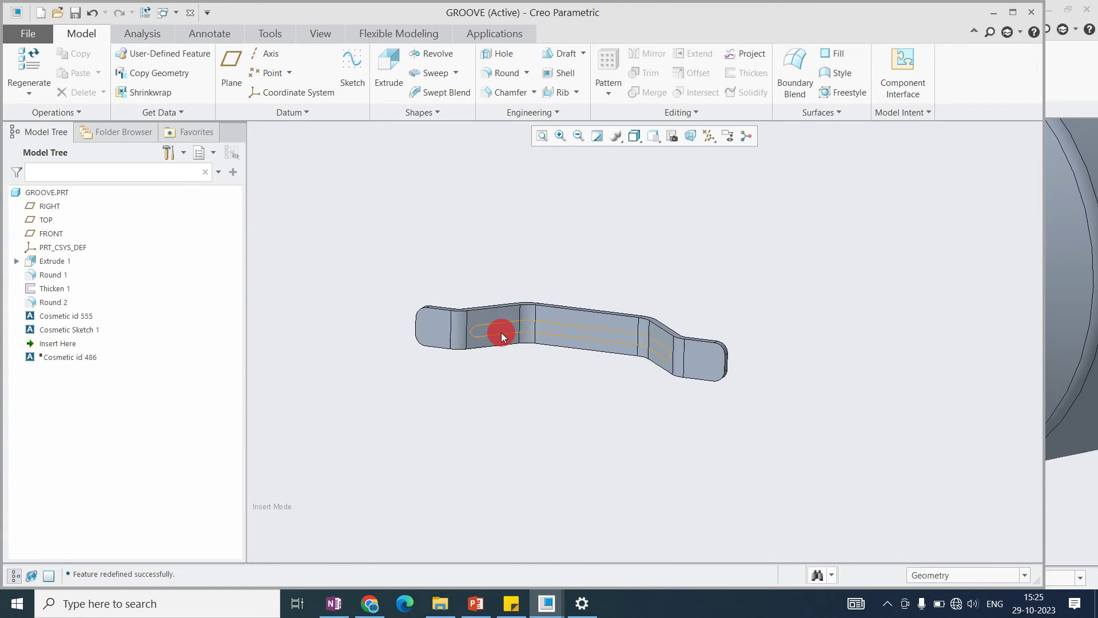
scroll(501, 332, "up", 3)
scroll(529, 452, "down", 4)
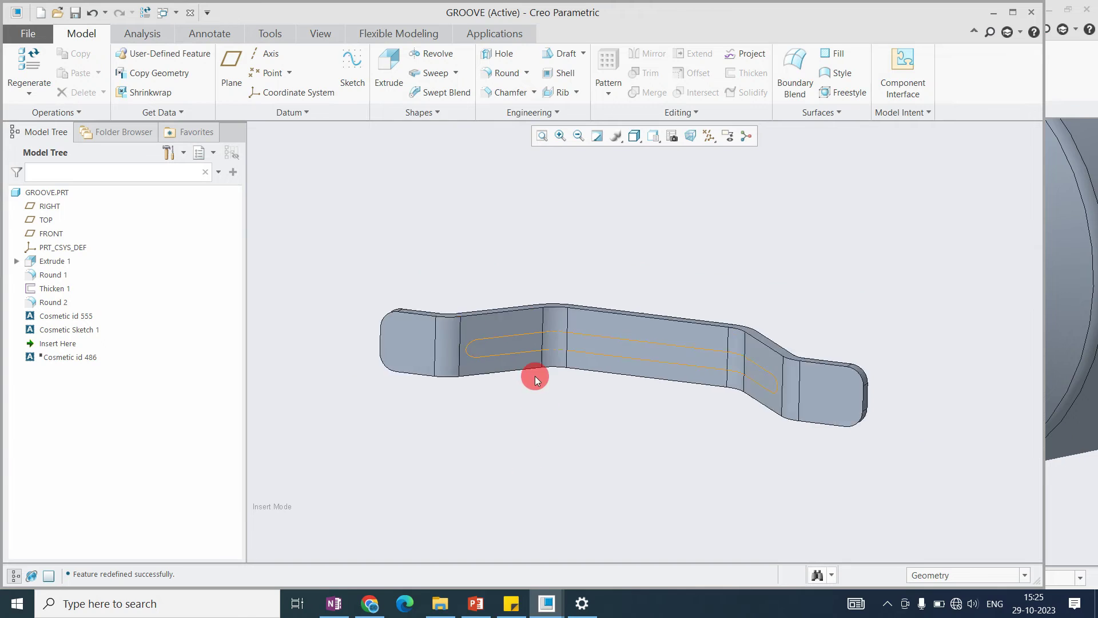
left_click(543, 115)
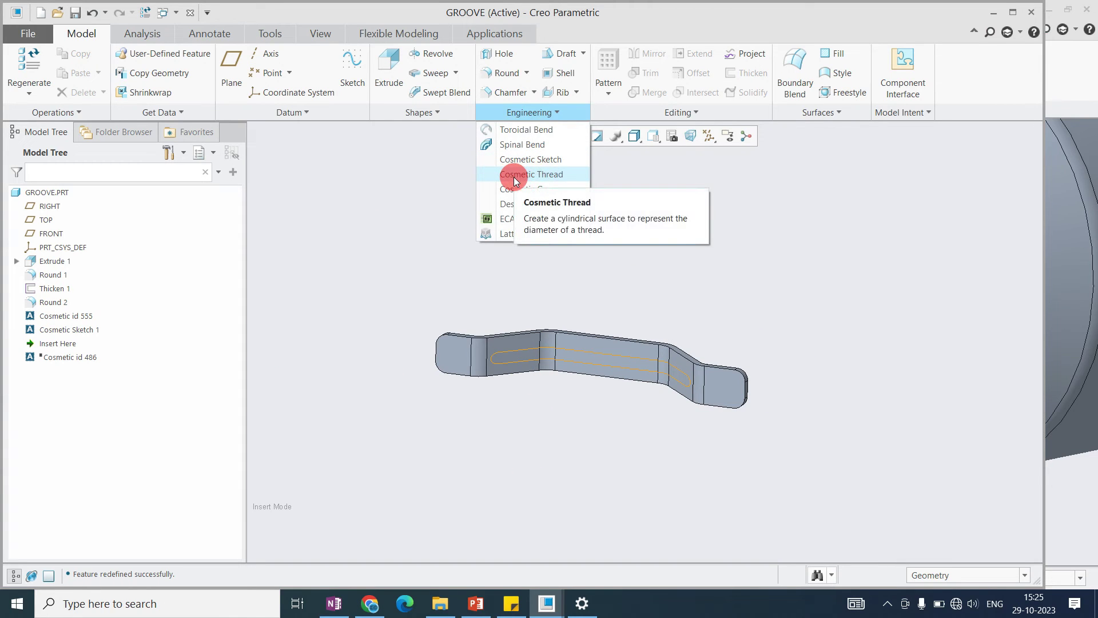
left_click(568, 175)
left_click(529, 112)
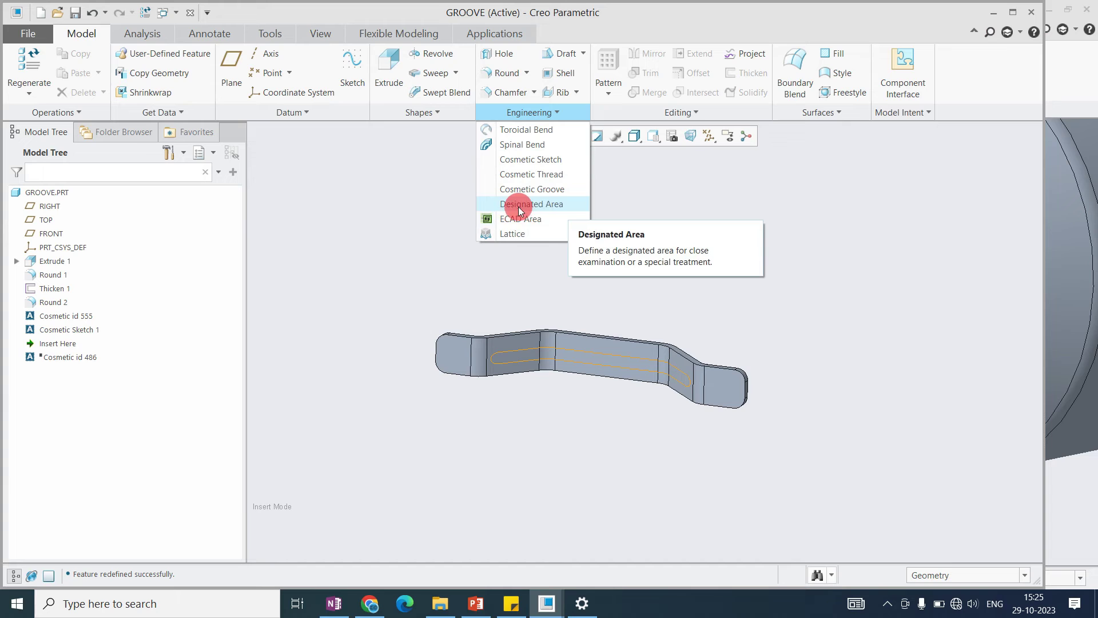
left_click(714, 211)
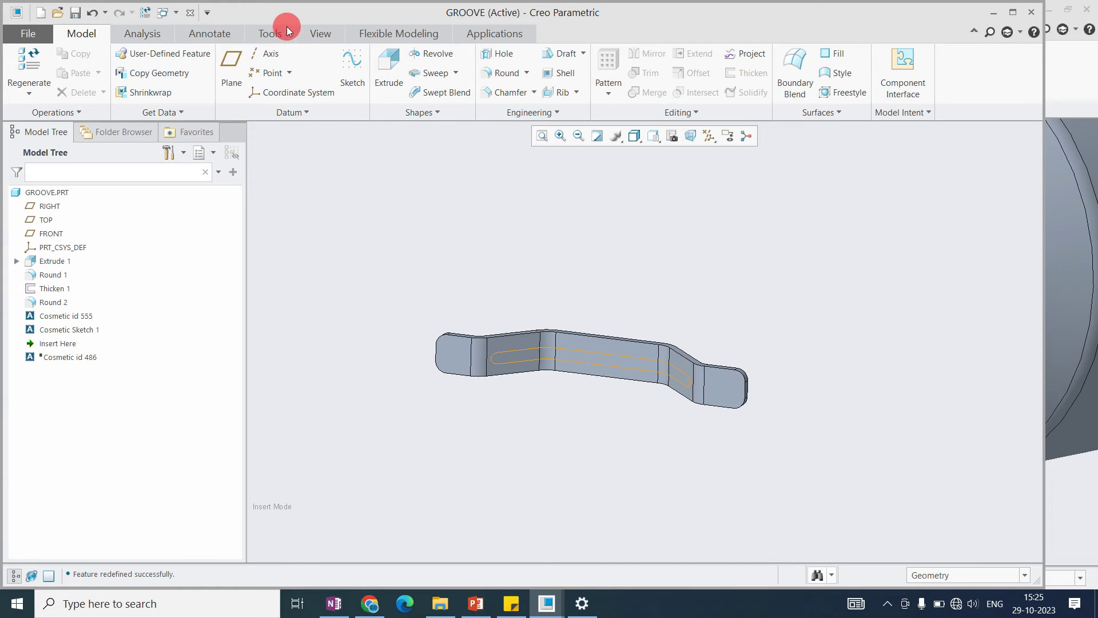
scroll(601, 314, "up", 1)
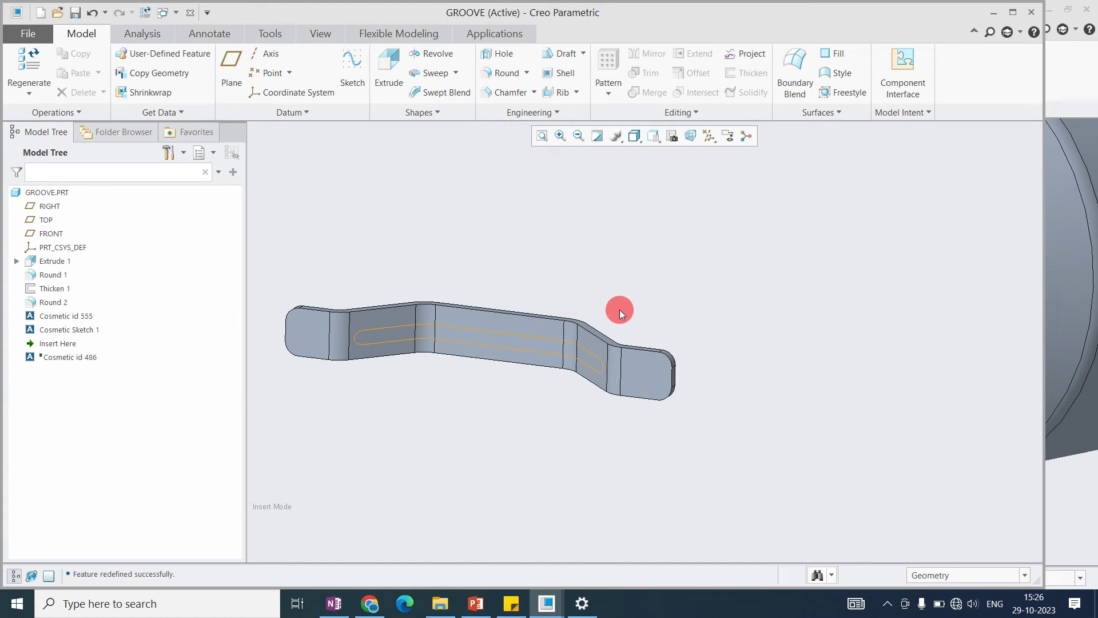
Step: Start a Designated Area and select the six edges around the bracket's flat end face as its boundary chains
left_click(533, 115)
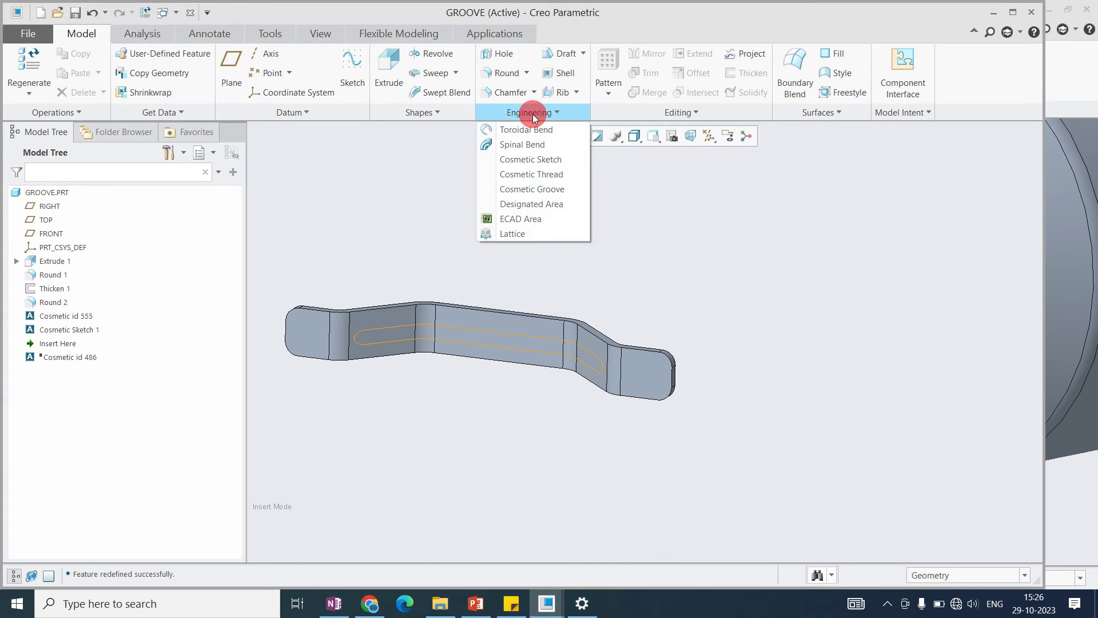
left_click(530, 205)
scroll(629, 365, "down", 2)
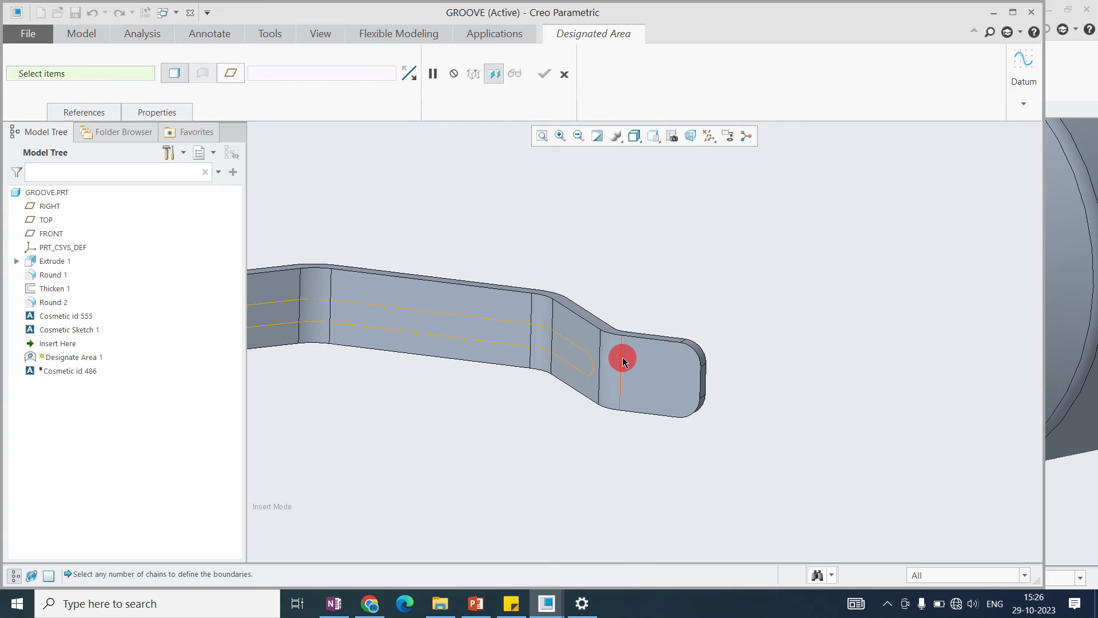
left_click(622, 359)
middle_click_drag(623, 359, 558, 359)
scroll(537, 349, "down", 2)
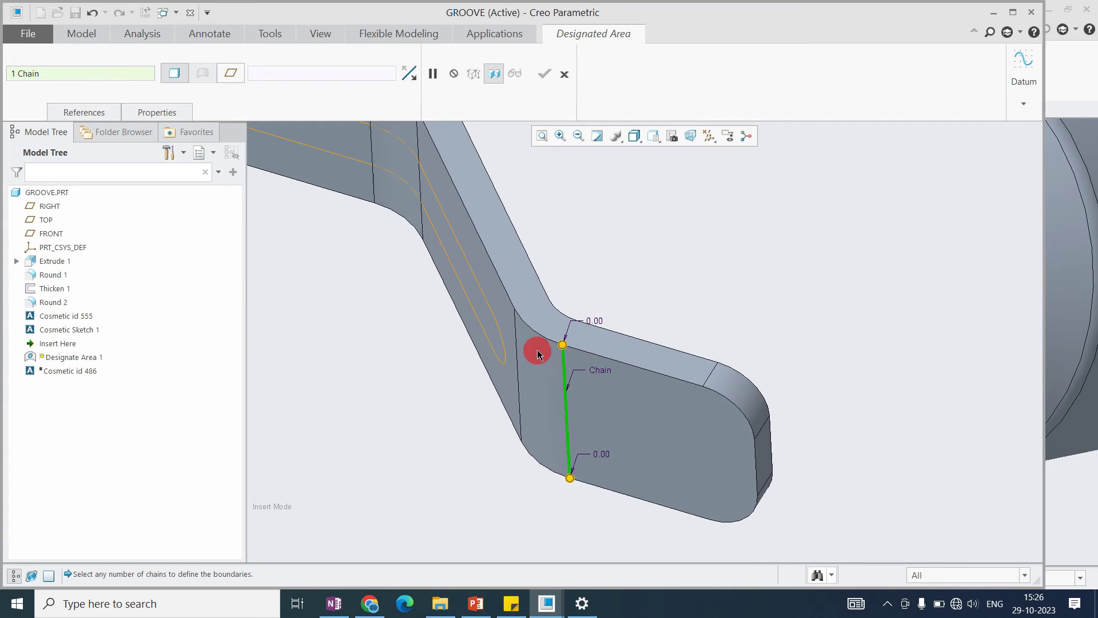
left_click(604, 357, "ctrl")
left_click(737, 412, "ctrl")
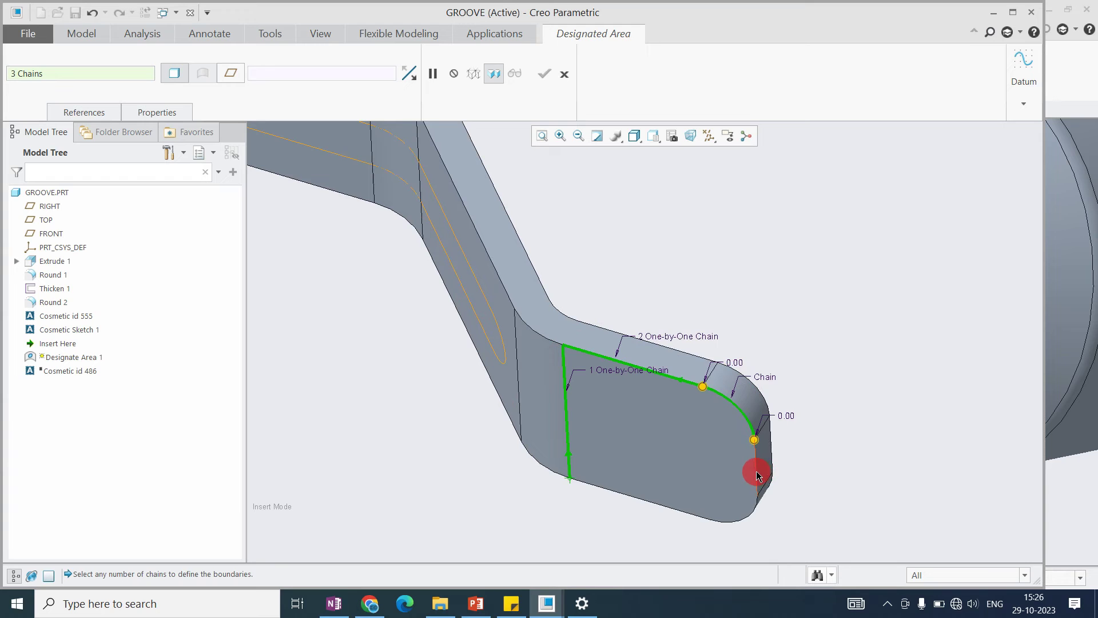
left_click(756, 471, "ctrl")
left_click(746, 510, "ctrl")
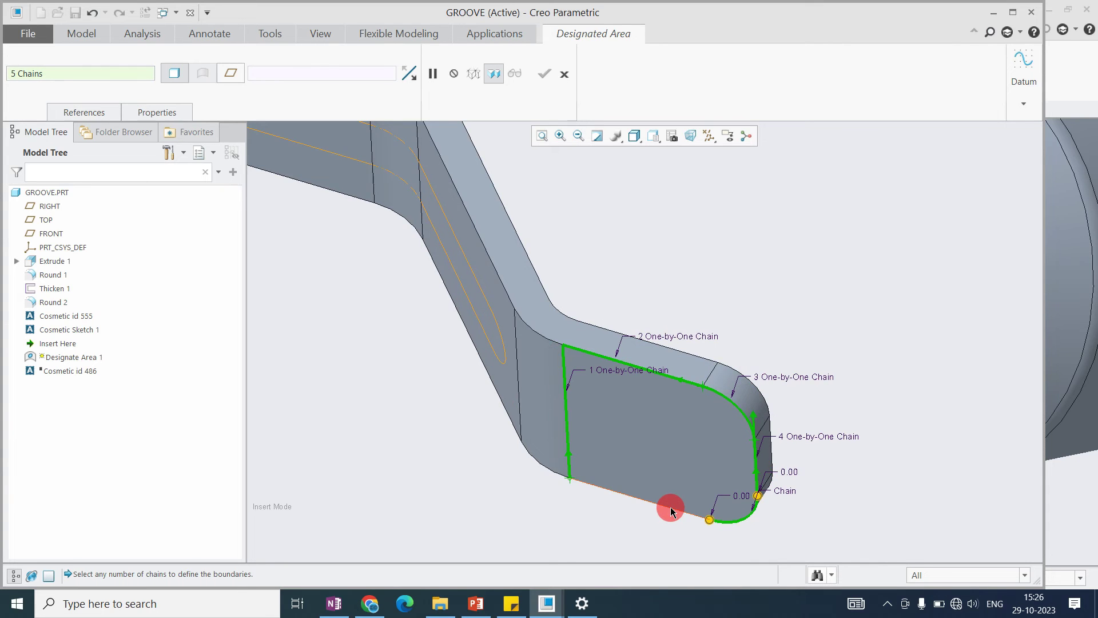
left_click(672, 511, "ctrl")
Step: Flip the designated area to the inside of the end face boundary, accept it and highlight the area
middle_click_drag(659, 406, 750, 410)
left_click(157, 120)
left_click(409, 73)
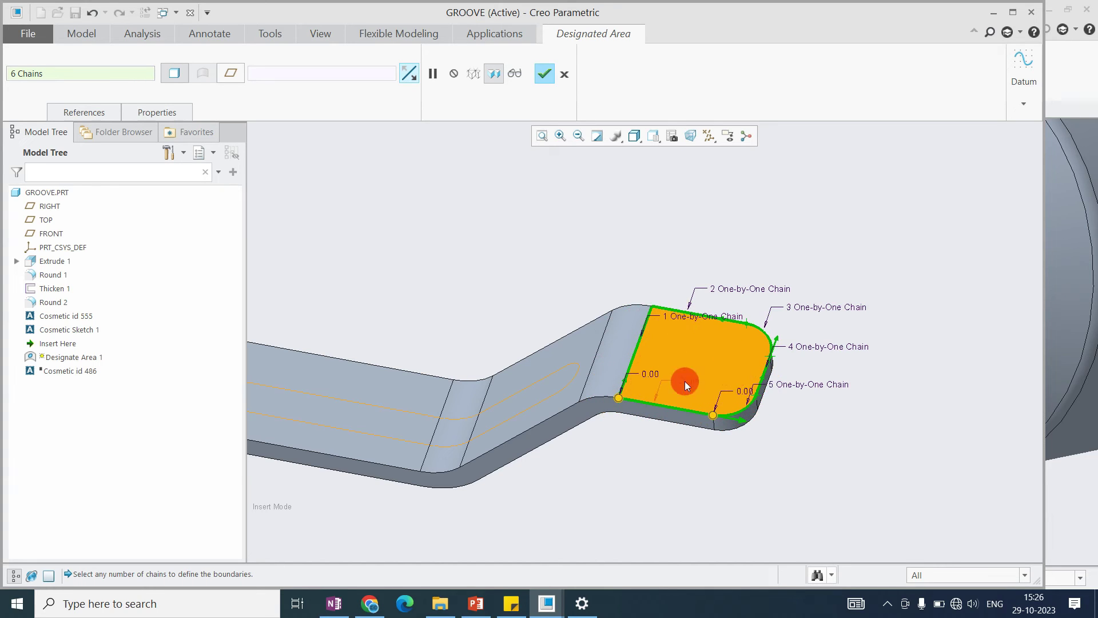
middle_click(704, 362)
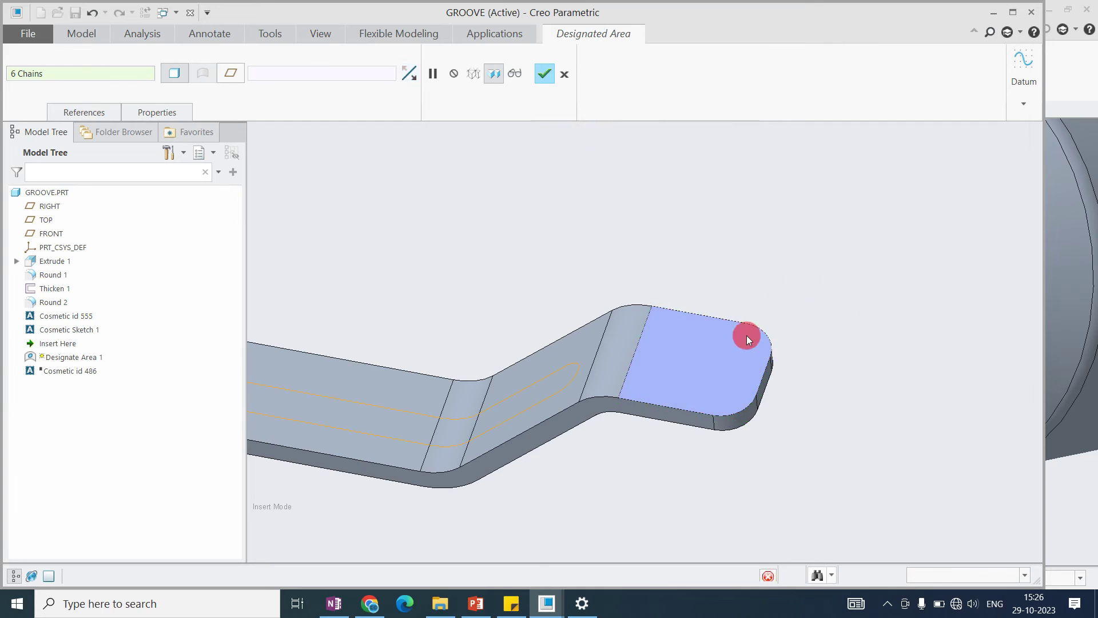
middle_click_drag(673, 341, 726, 363)
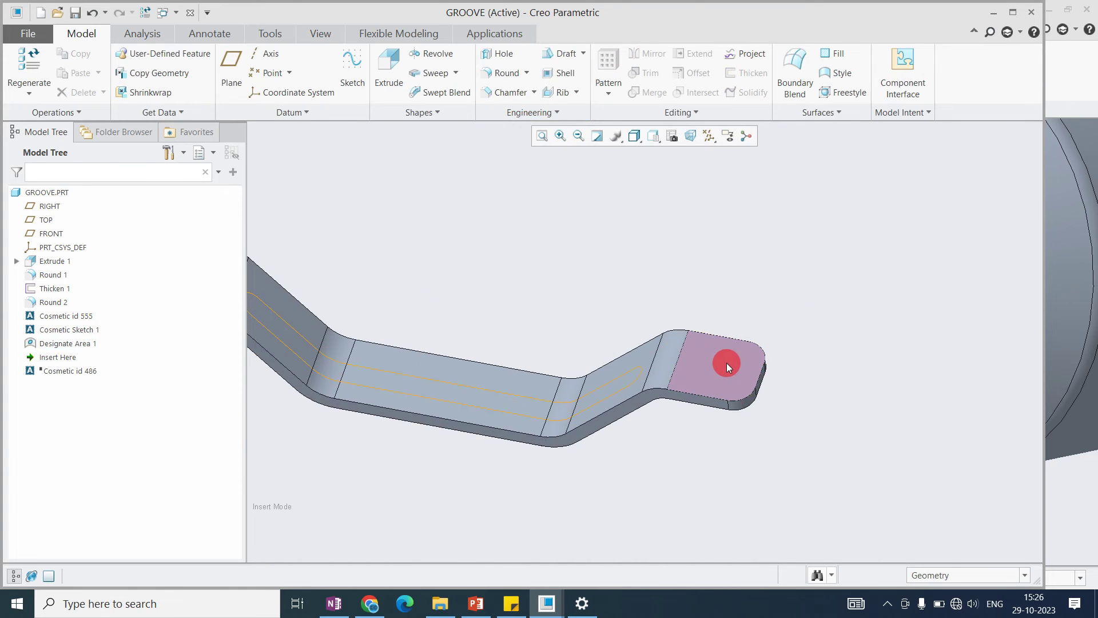
left_click(726, 362)
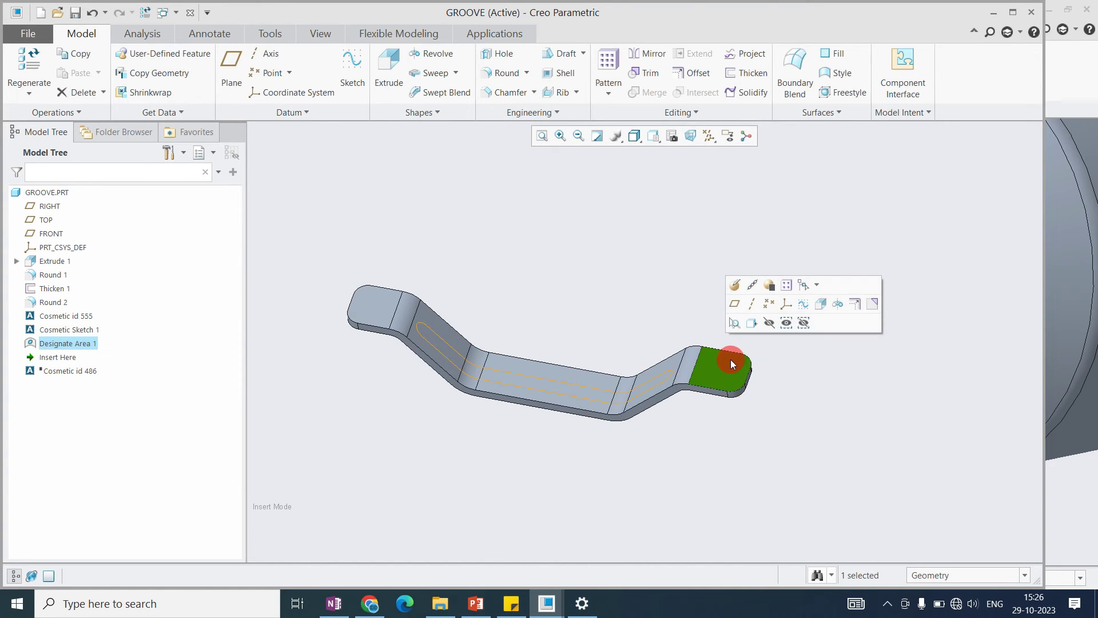
scroll(730, 359, "up", 3)
left_click(822, 374)
Step: Redefine the designated area to cover the bracket's surfaces outside the end face boundary, and inspect the coverage
left_click(49, 343)
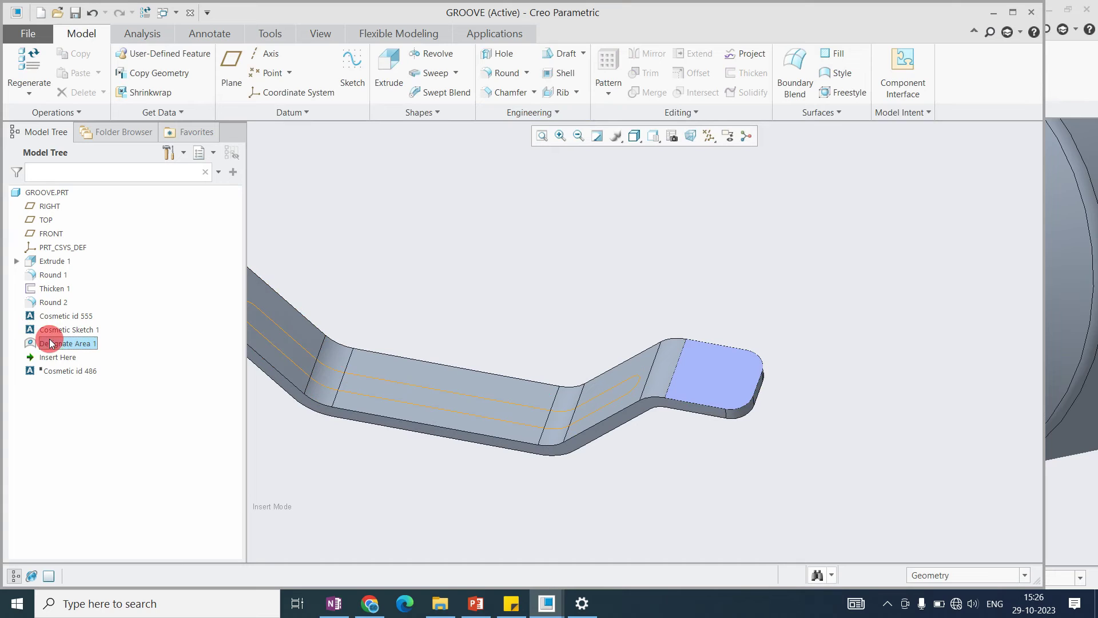
right_click(58, 261)
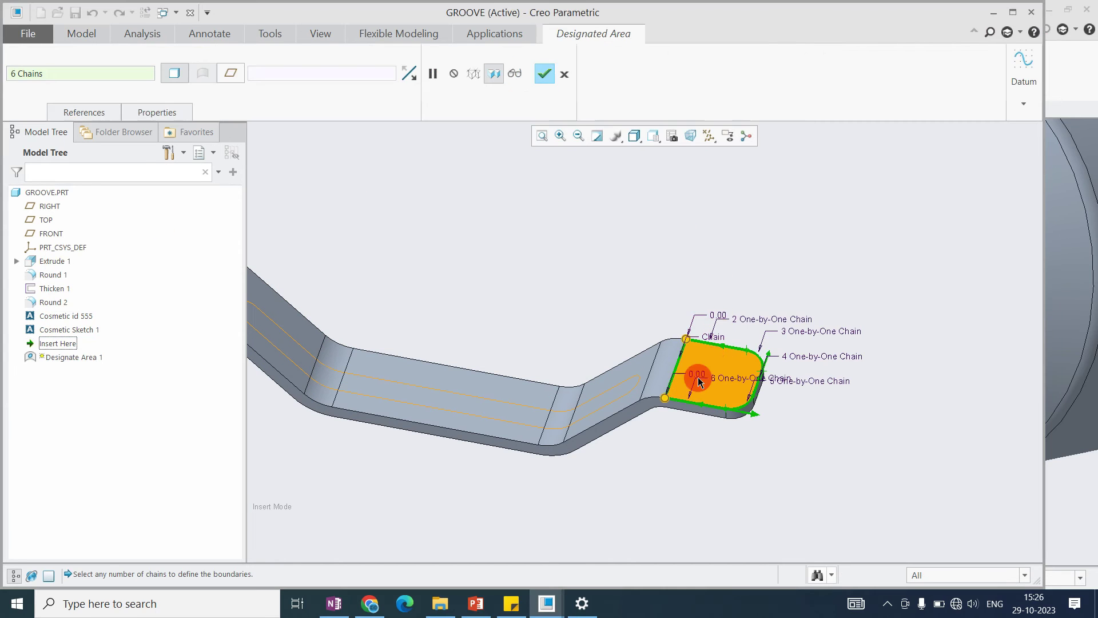
left_click(409, 73)
middle_click(509, 280)
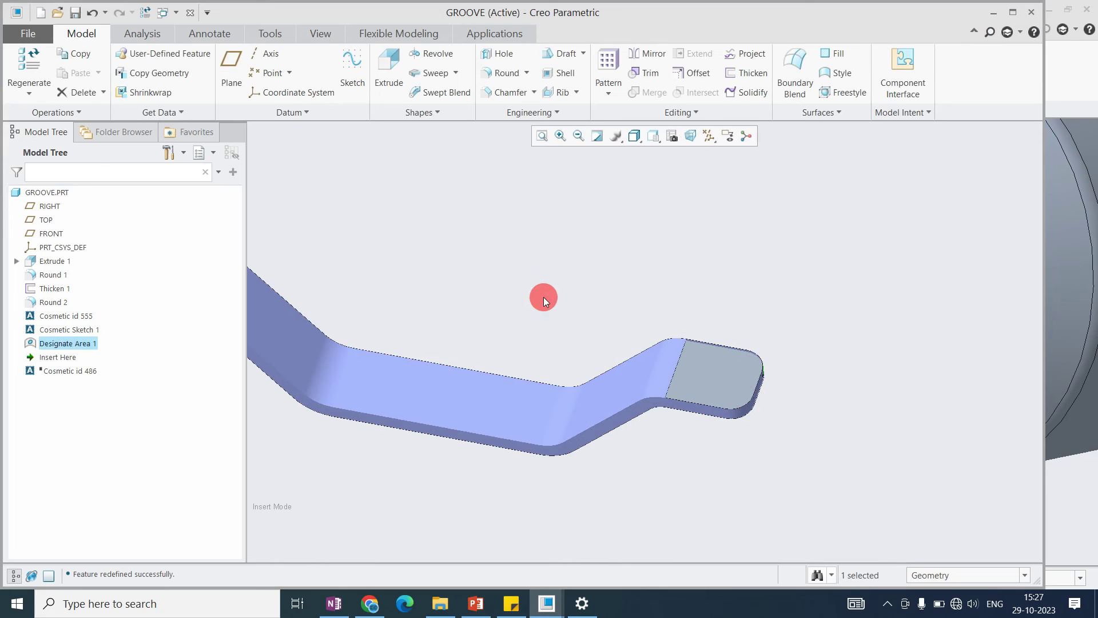
middle_click_drag(605, 373, 544, 355)
left_click(537, 385)
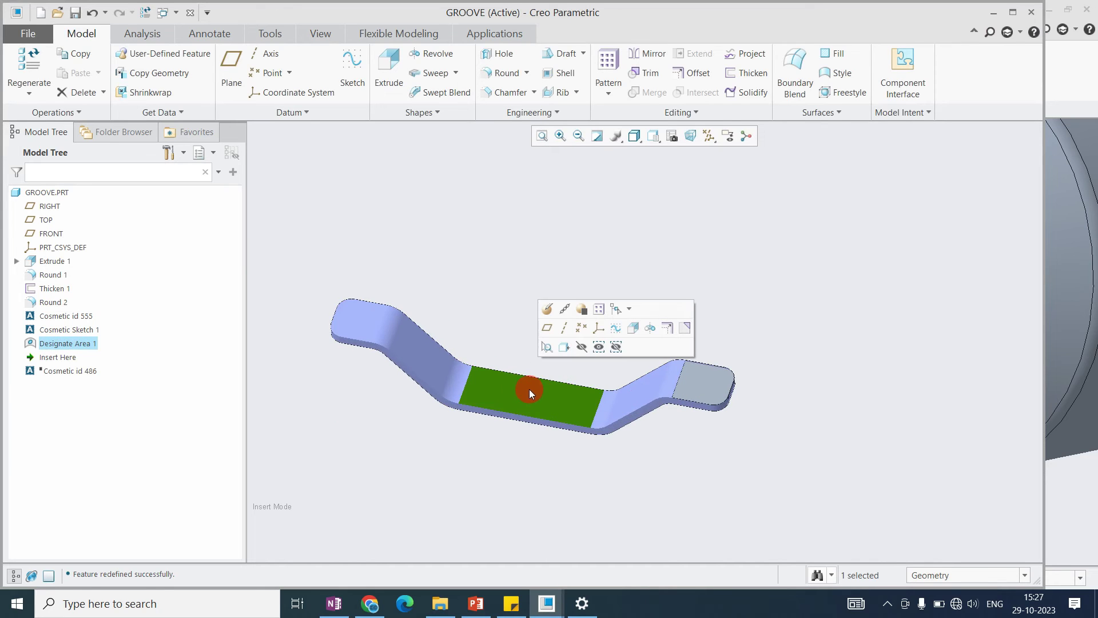
left_click(465, 314)
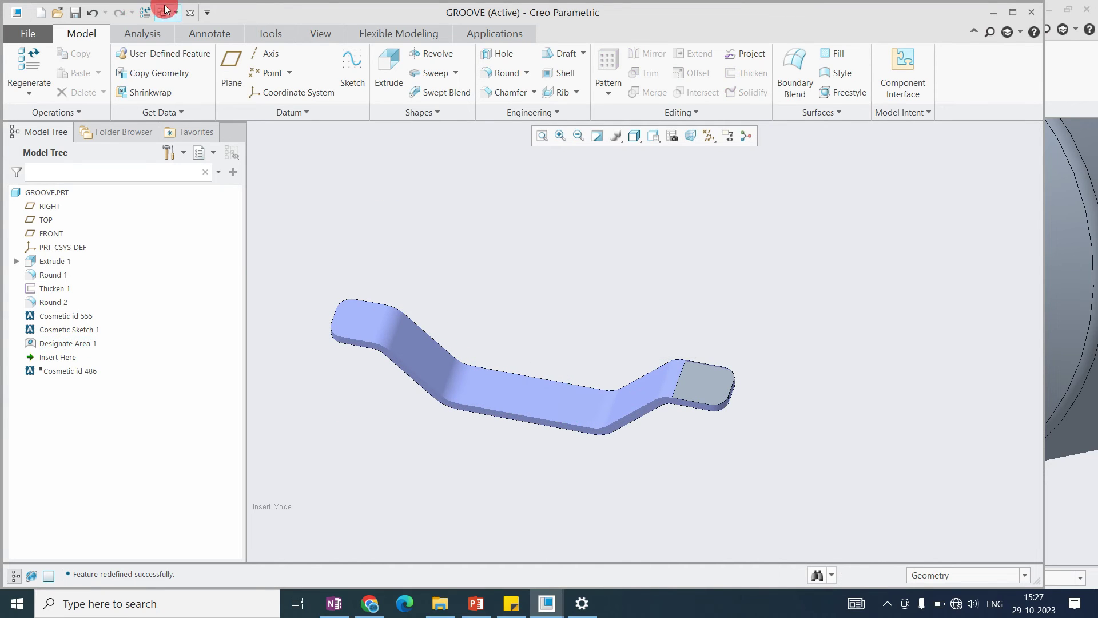
Step: Switch to the open SHAFT part
left_click(176, 12)
left_click(197, 62)
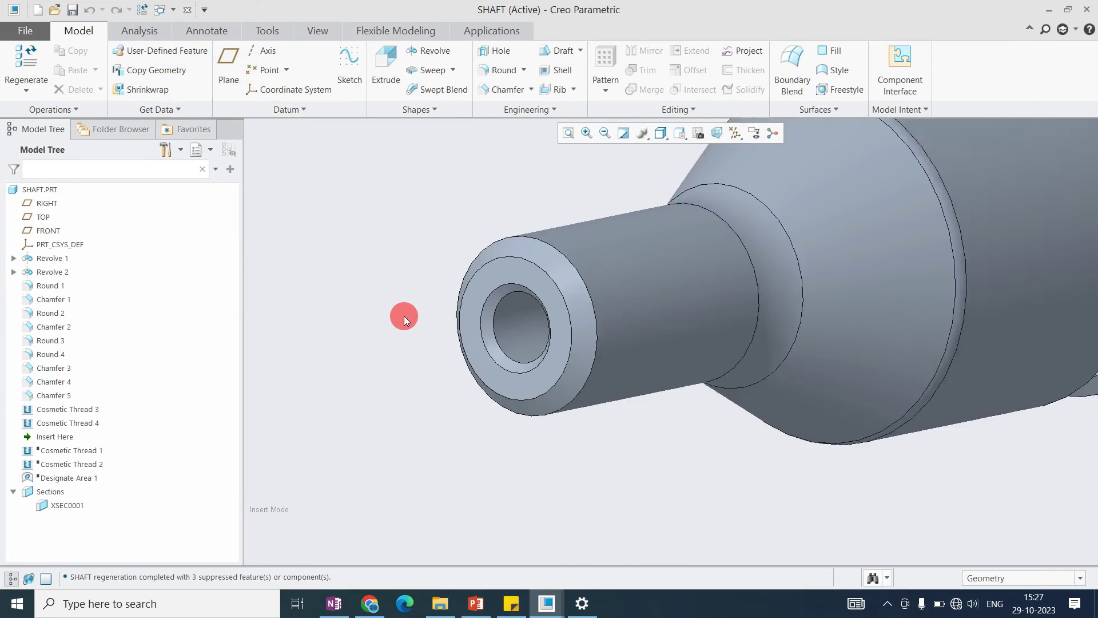
Step: Create a designated area on the shaft's small-diameter end, bounded by the two edge chains where it meets the fillet
mouse_move(557, 295)
middle_mouse_down()
mouse_move(466, 299)
mouse_move(547, 312)
middle_mouse_up()
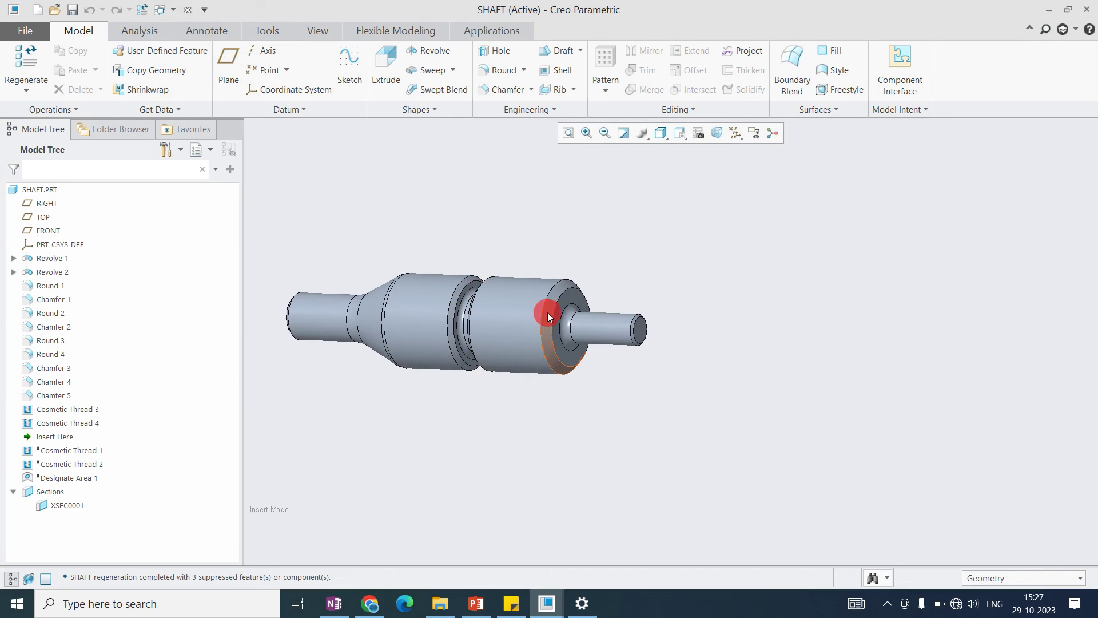
left_click(535, 109)
left_click(629, 296)
scroll(623, 297, "up", 3)
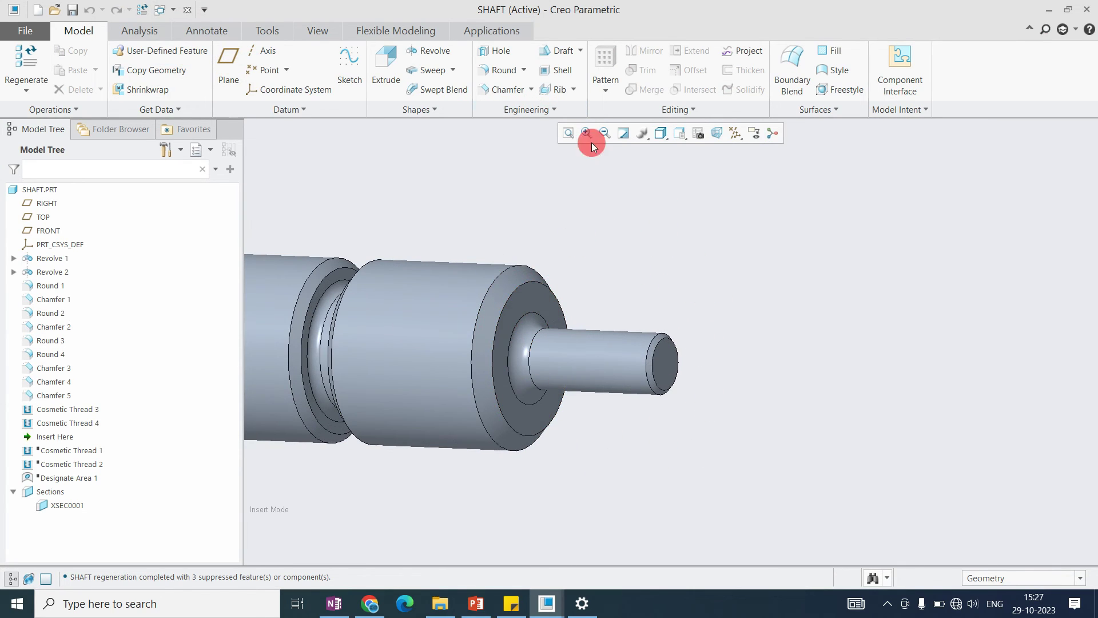
left_click(549, 108)
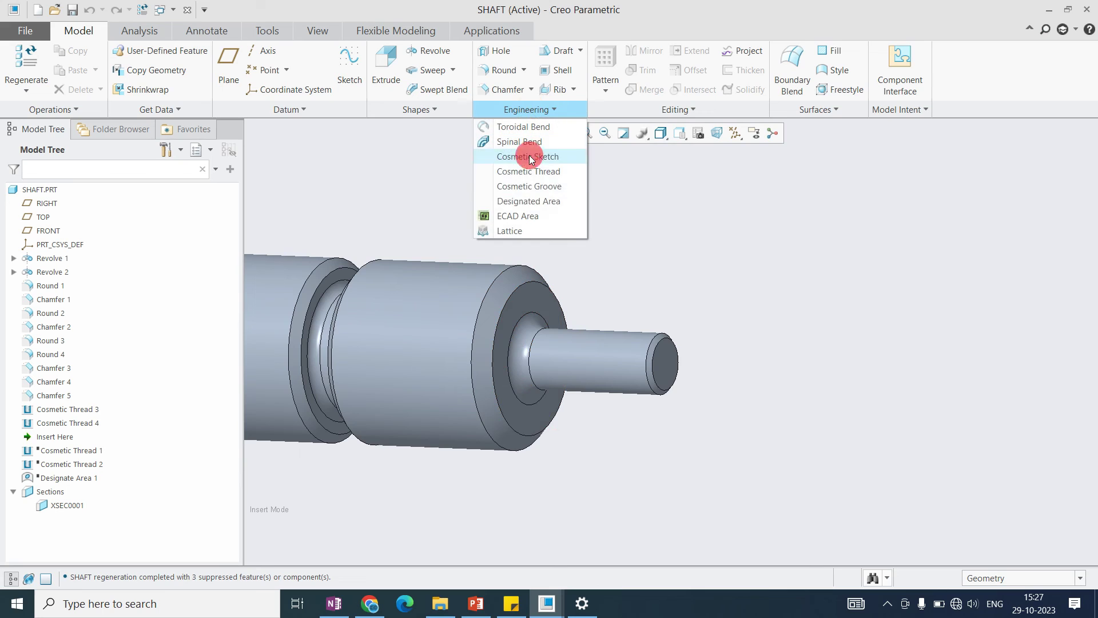
left_click(527, 202)
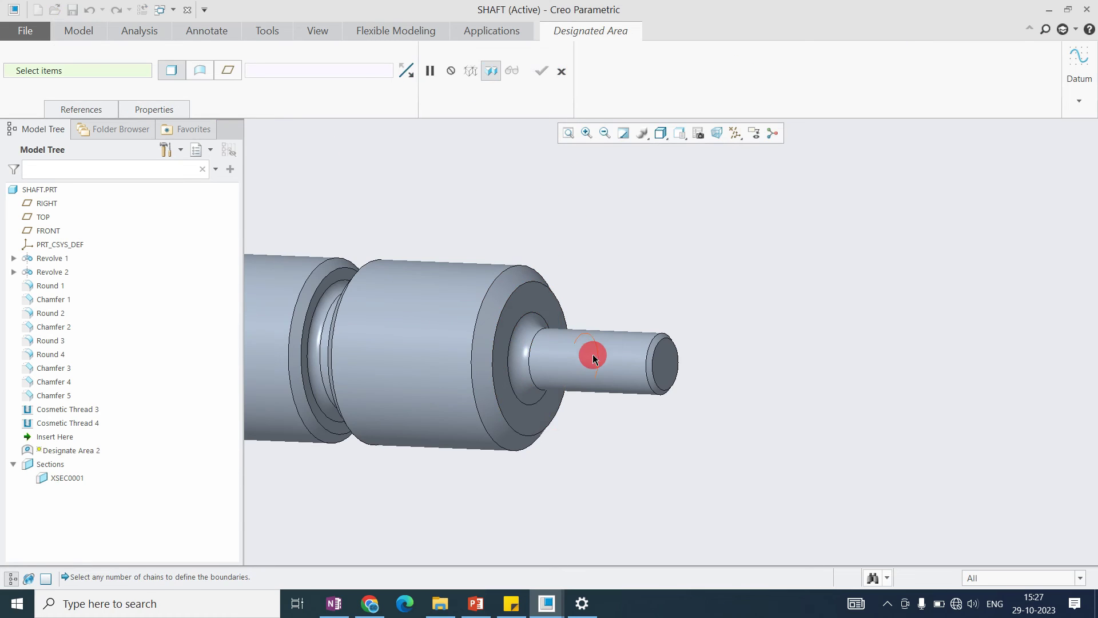
scroll(544, 349, "up", 3)
left_click(532, 331)
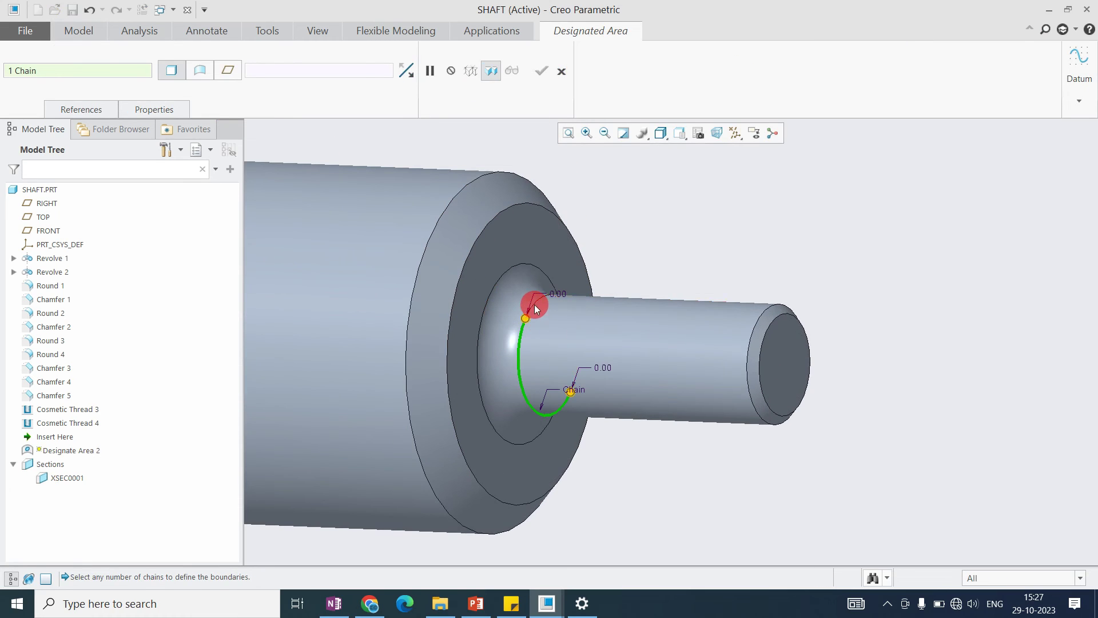
left_click(568, 350)
scroll(568, 350, "down", 4)
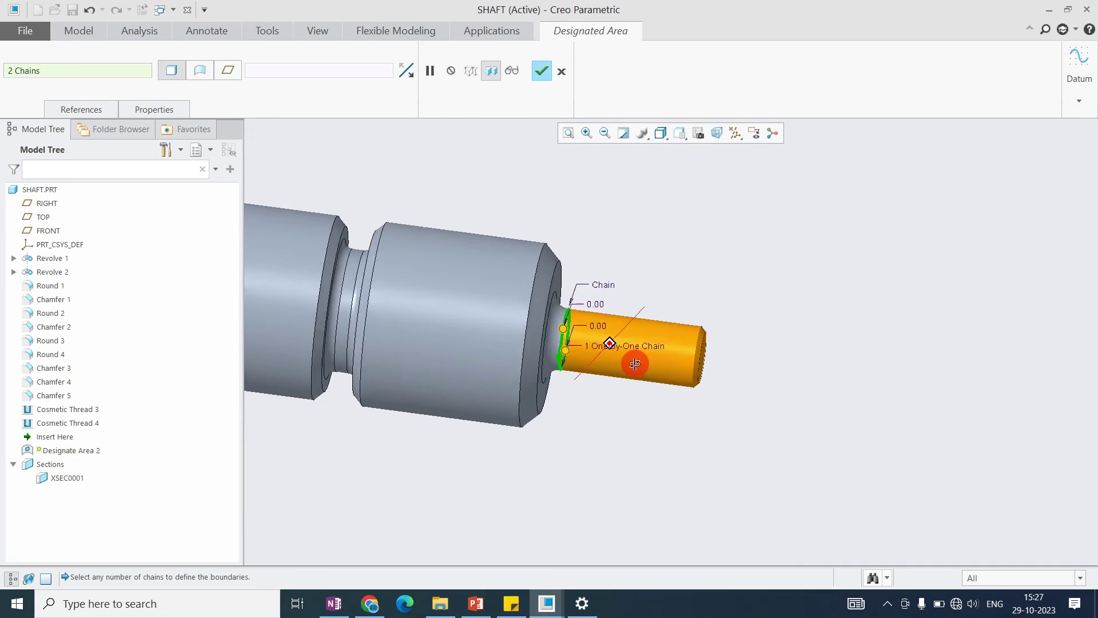
middle_click(635, 289)
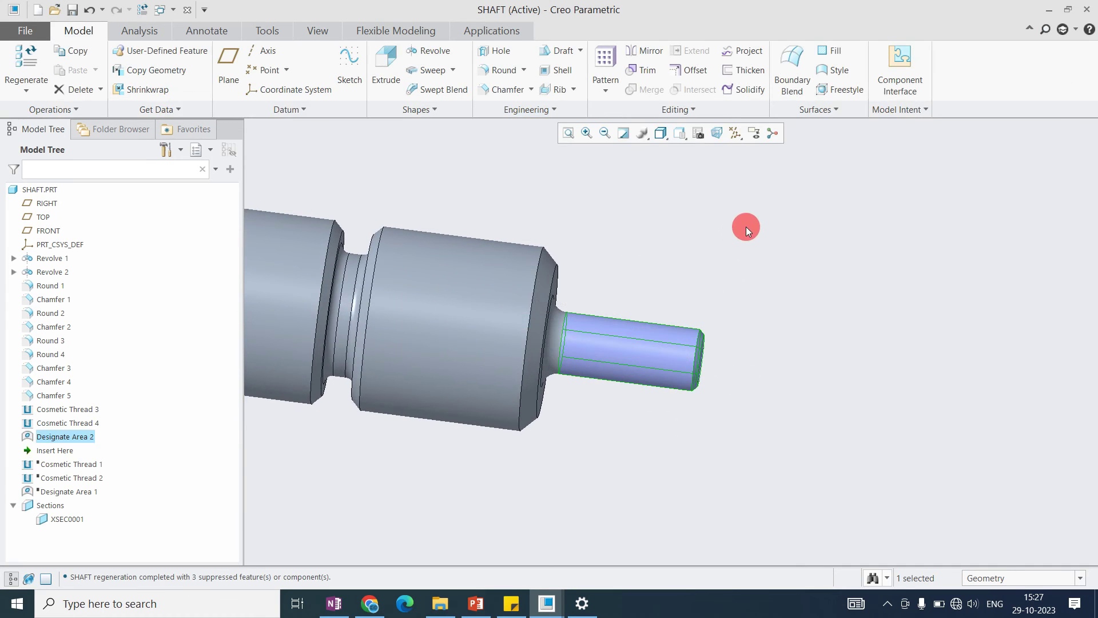
Step: Redefine the new designated area and flip it to cover the shaft surfaces on the other side of the boundary chains
middle_click_drag(740, 326, 651, 330)
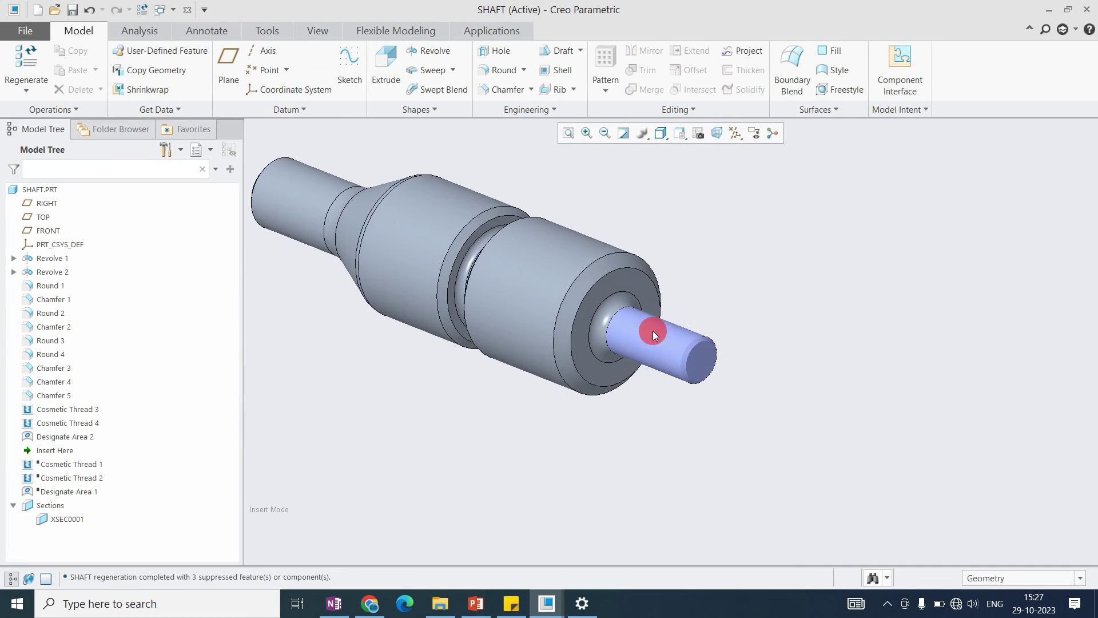
scroll(630, 341, "up", 3)
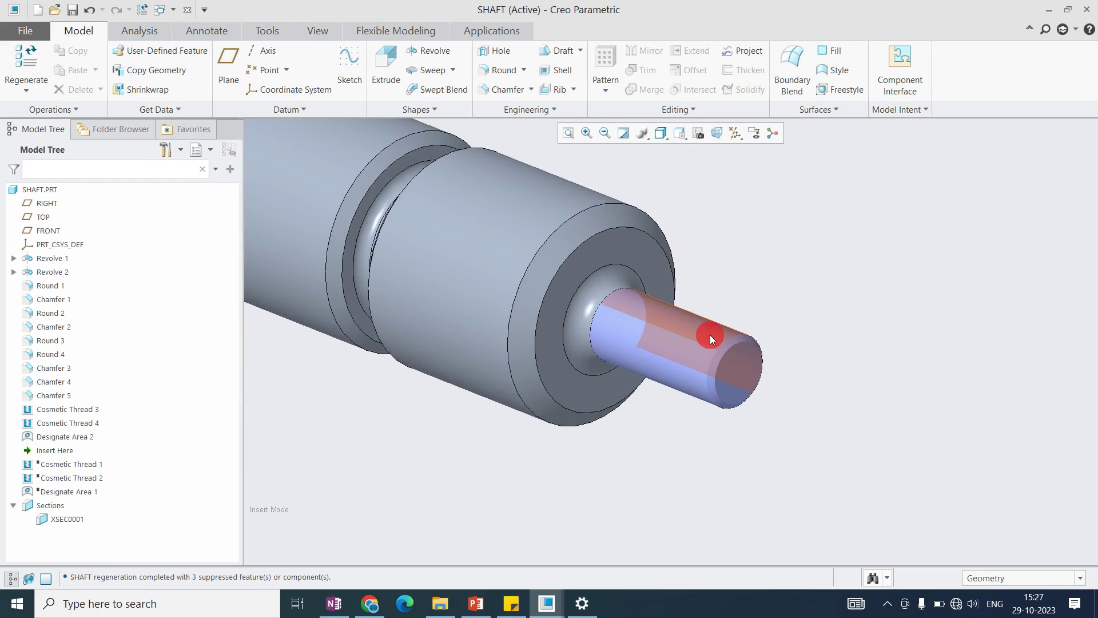
left_click(60, 436)
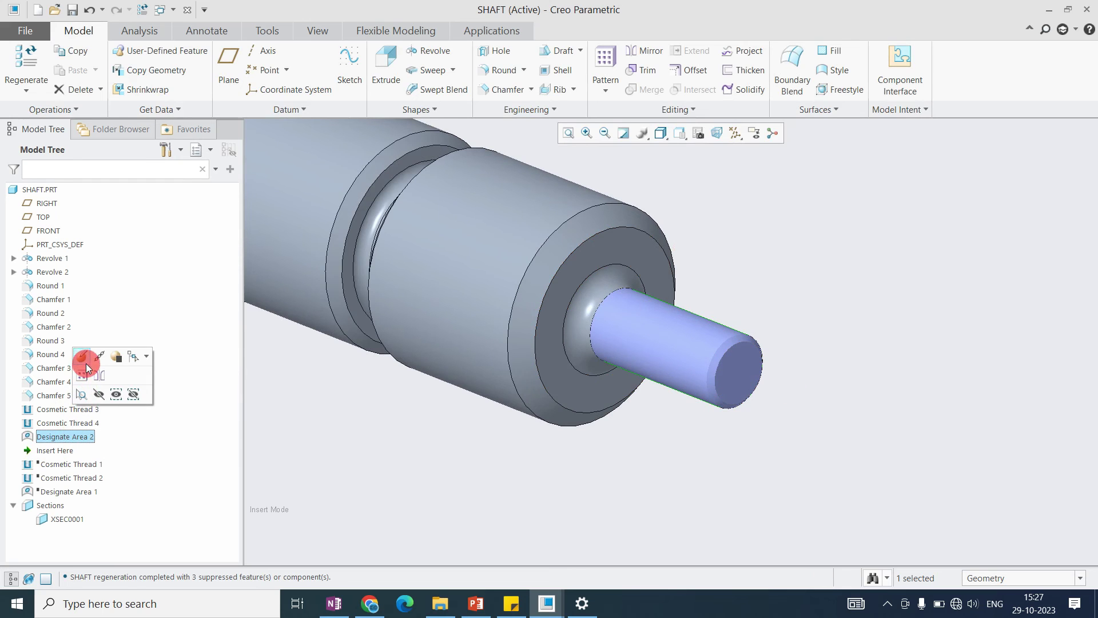
left_click(85, 362)
left_click(407, 71)
middle_click_drag(720, 421, 685, 345)
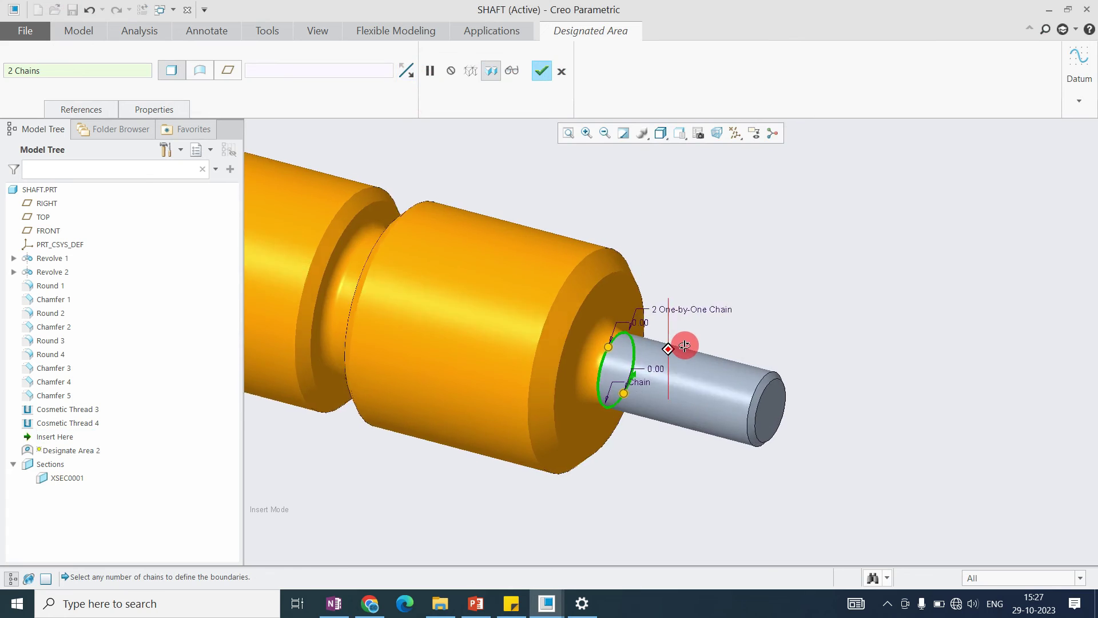
scroll(680, 346, "down", 3)
scroll(657, 366, "up", 3)
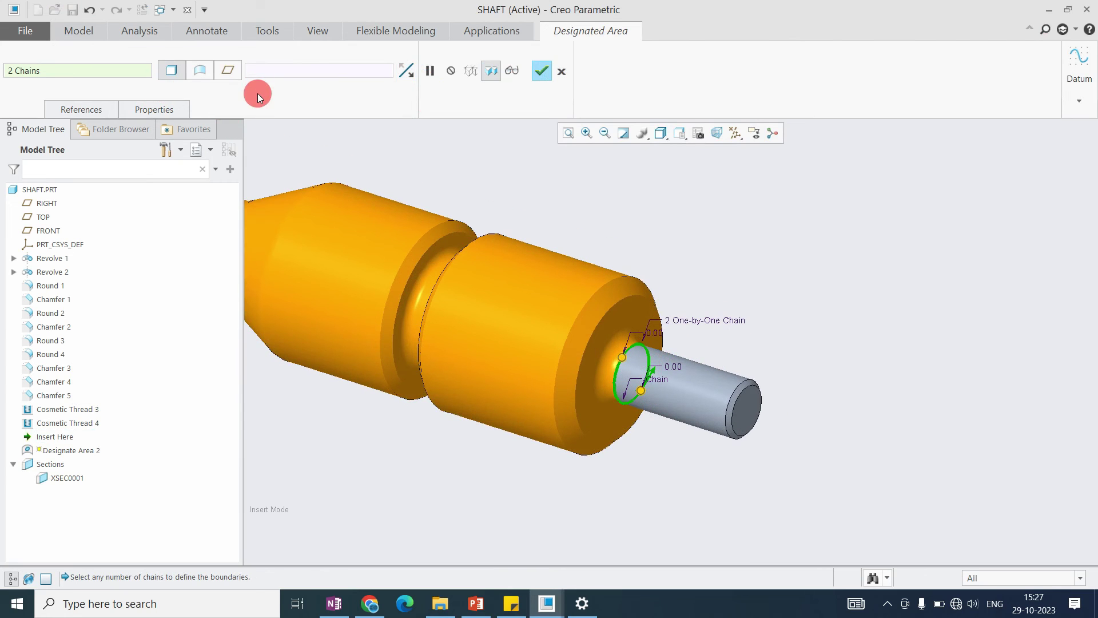
scroll(609, 355, "up", 2)
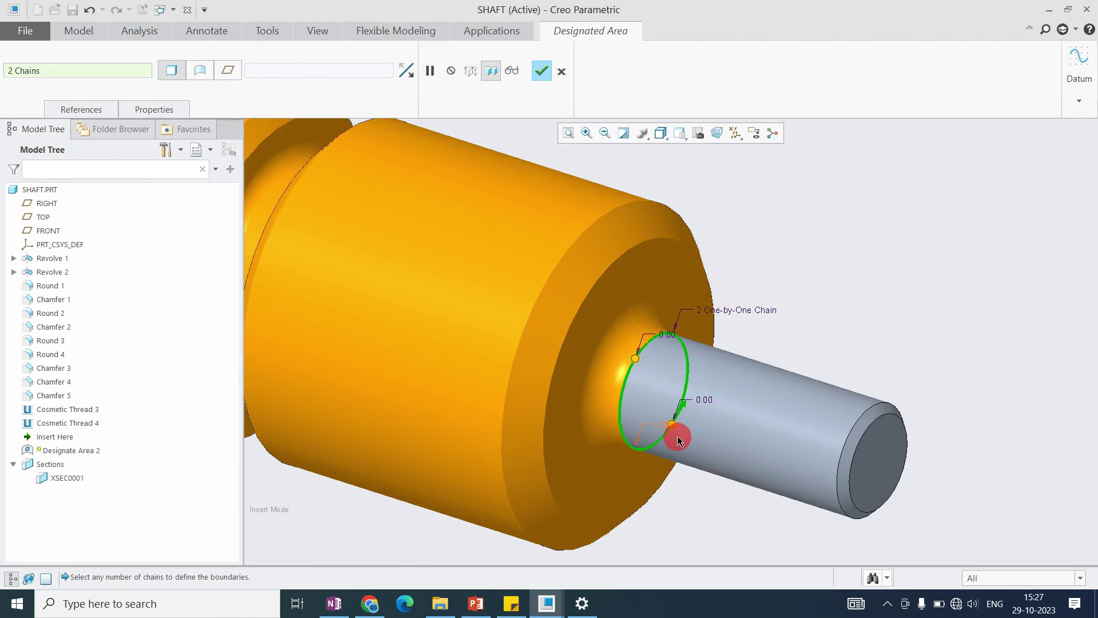
scroll(609, 386, "down", 2)
Step: Switch the designated area to the planar type within the circular boundary chains and accept the redefinition
left_click(227, 70)
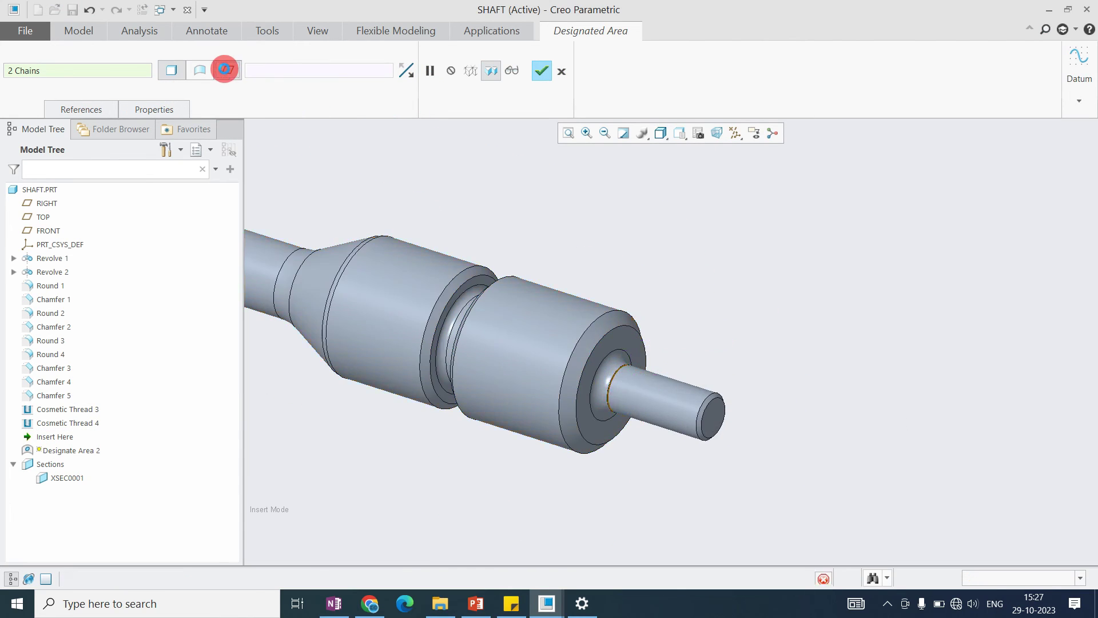
scroll(669, 386, "down", 2)
scroll(629, 343, "up", 3)
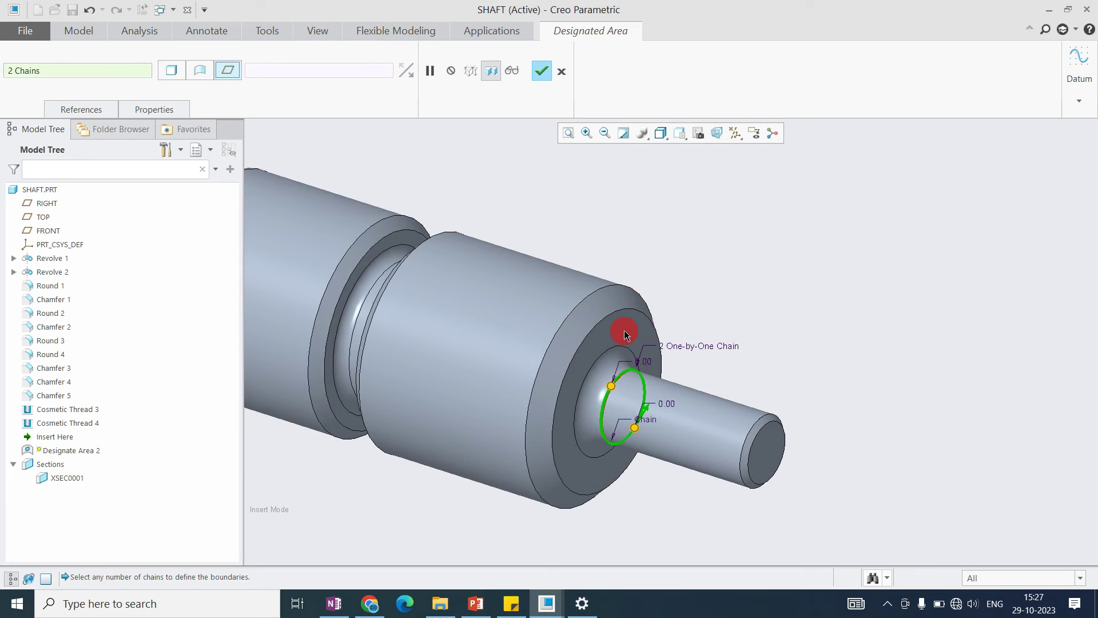
left_click(638, 365)
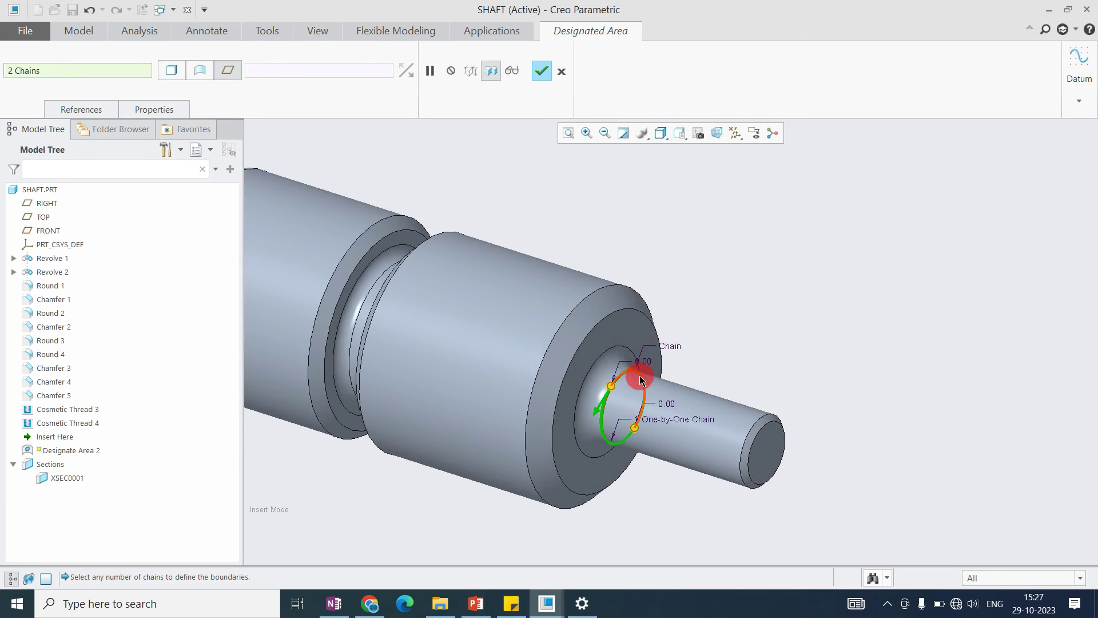
scroll(645, 372, "down", 2)
scroll(644, 372, "up", 5)
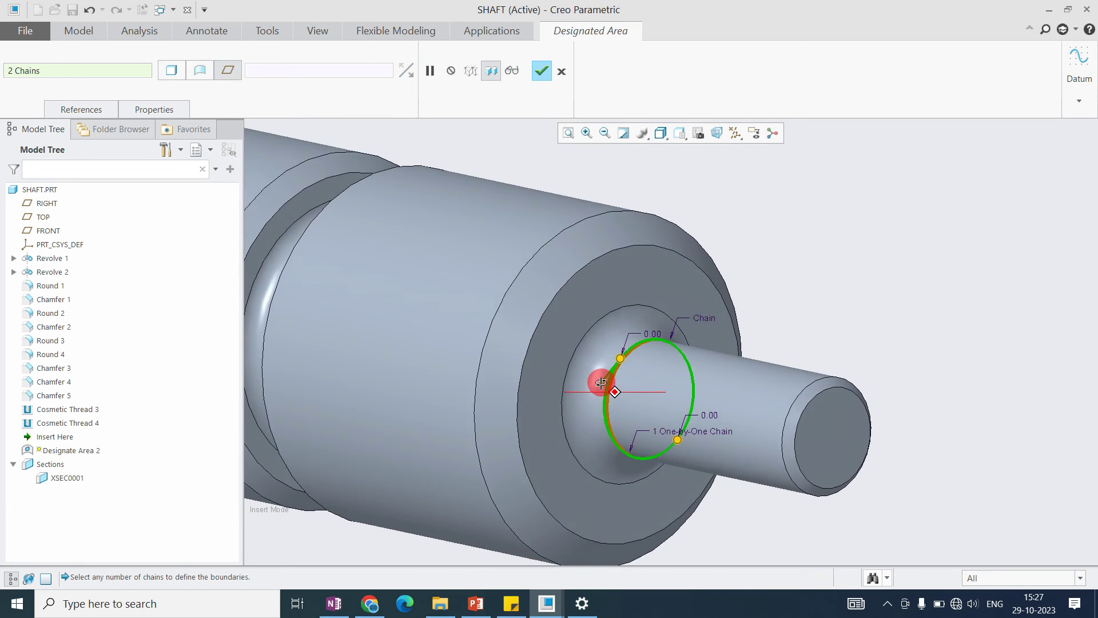
scroll(629, 357, "up", 4)
middle_click_drag(648, 346, 612, 363)
middle_click(616, 361)
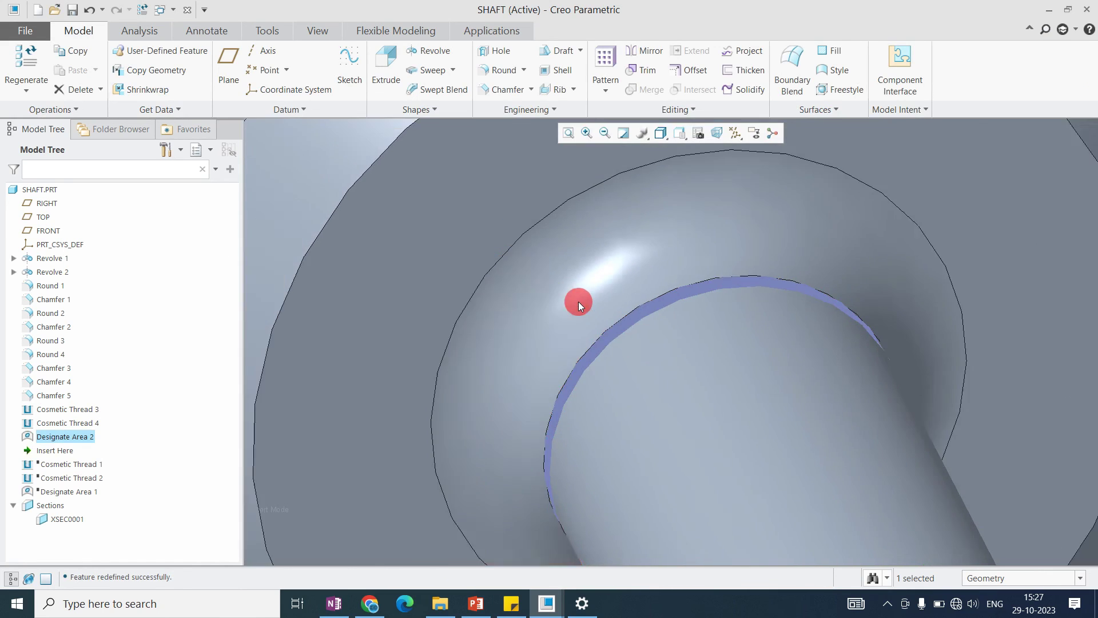
Step: Examine the planar designated area at the fillet around the base of the shaft's small end
scroll(579, 301, "down", 5)
scroll(617, 314, "up", 8)
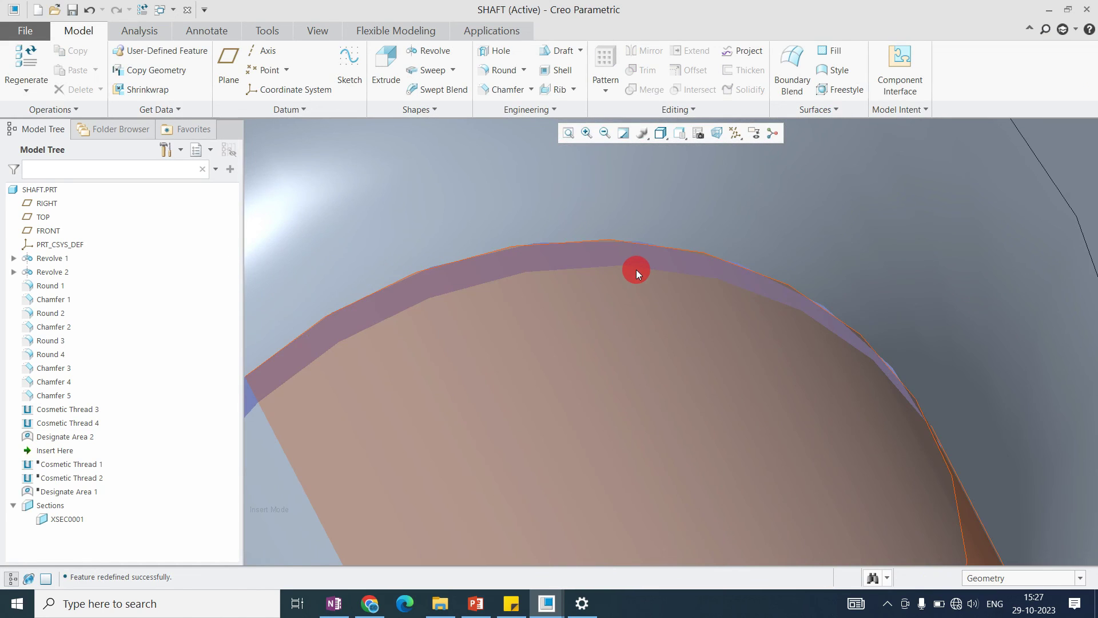
scroll(636, 269, "down", 3)
left_click(557, 300)
scroll(557, 300, "down", 5)
middle_click_drag(580, 347, 640, 309)
scroll(565, 311, "up", 6)
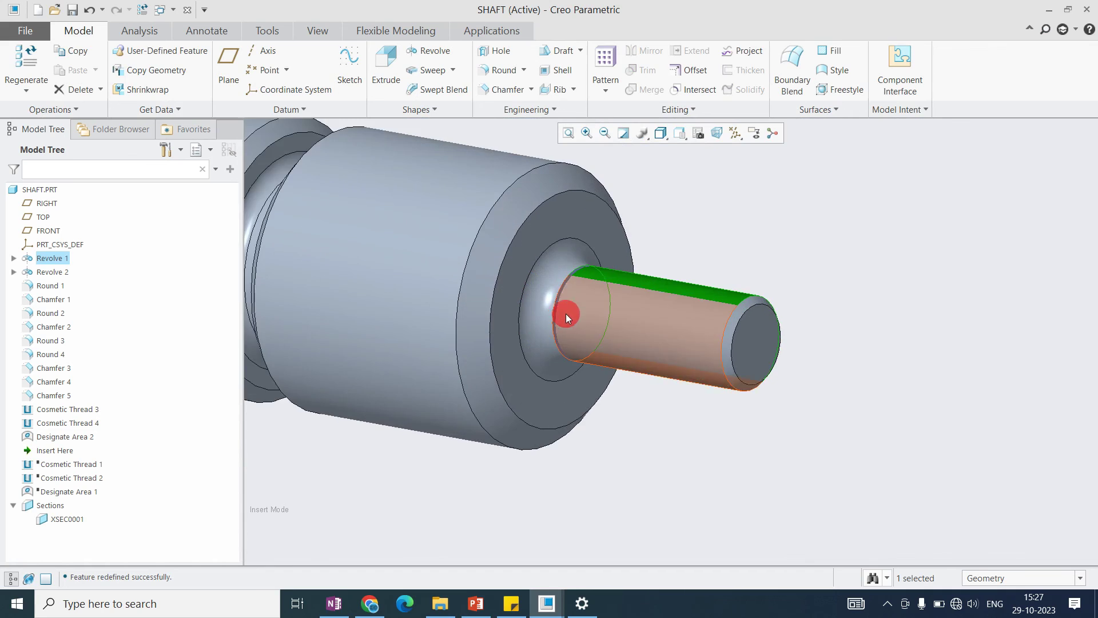
middle_click_drag(554, 359, 561, 296)
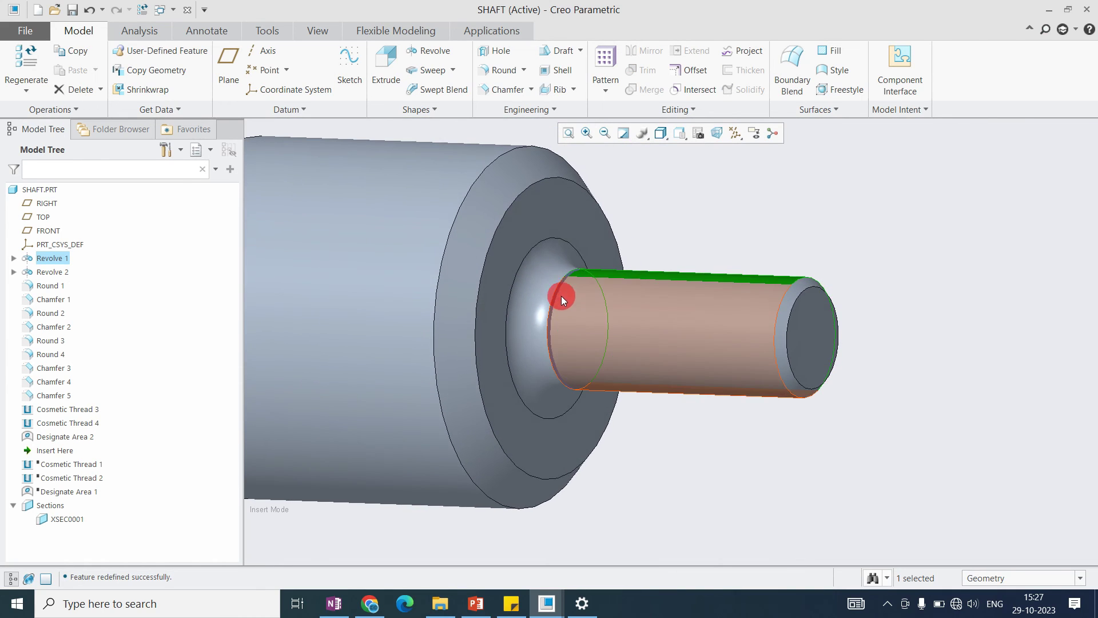
scroll(564, 302, "up", 5)
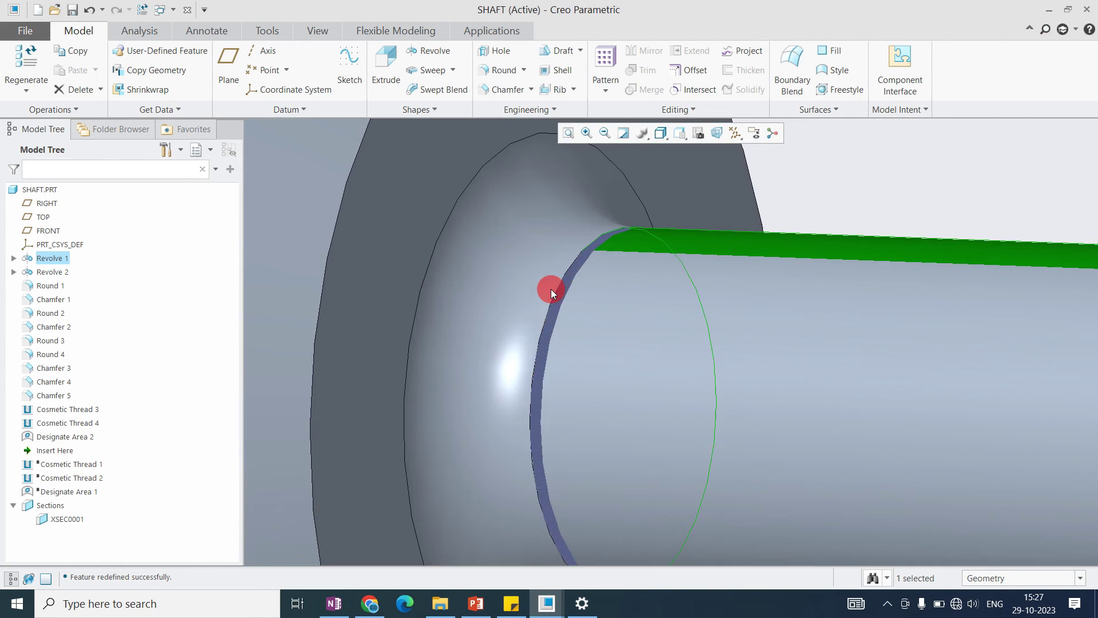
scroll(567, 289, "down", 5)
left_click(566, 289)
scroll(566, 290, "down", 2)
left_click(777, 321)
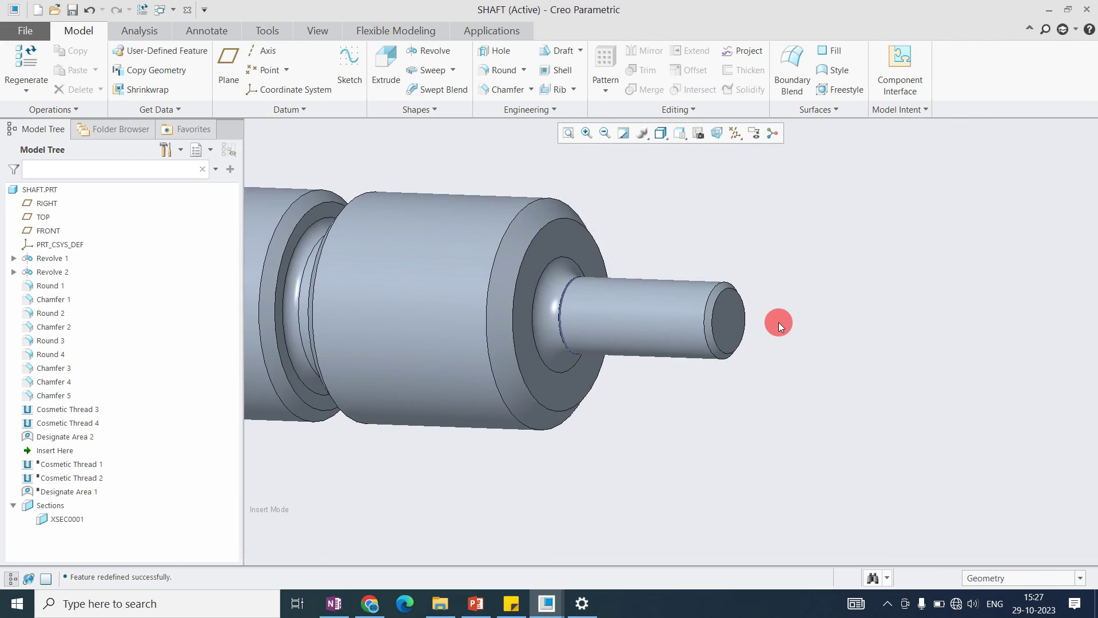
scroll(734, 303, "down", 2)
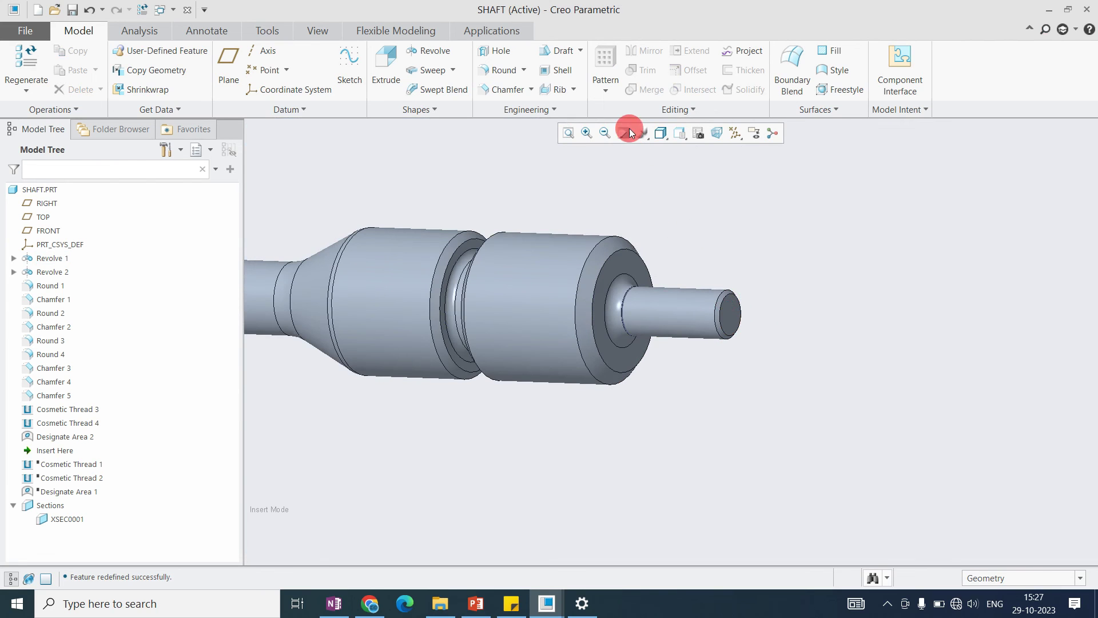
left_click(548, 108)
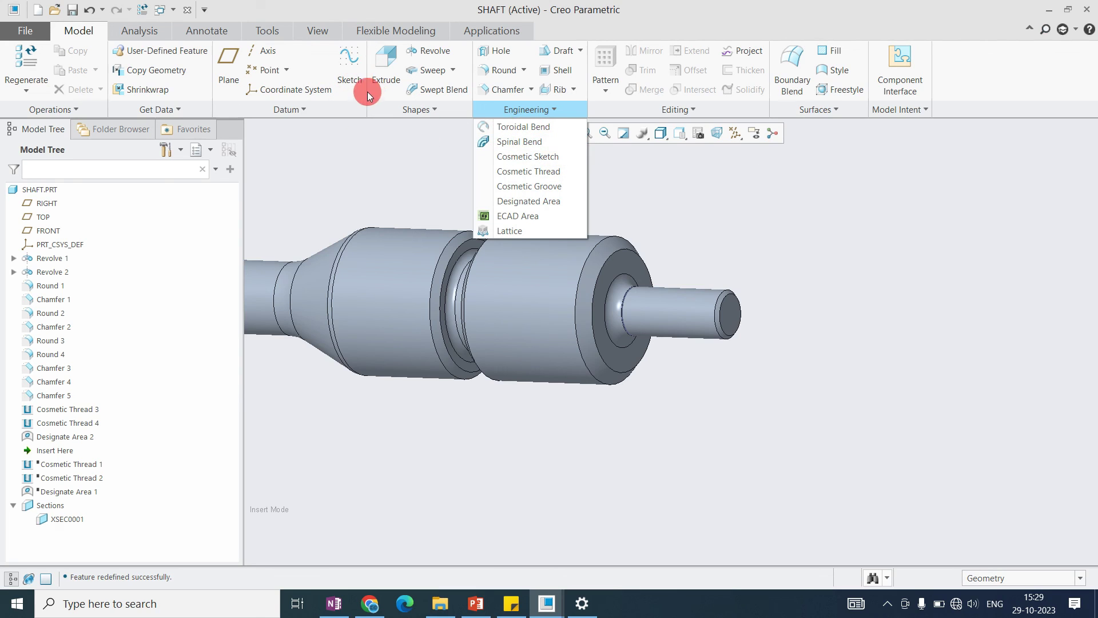
left_click(349, 73)
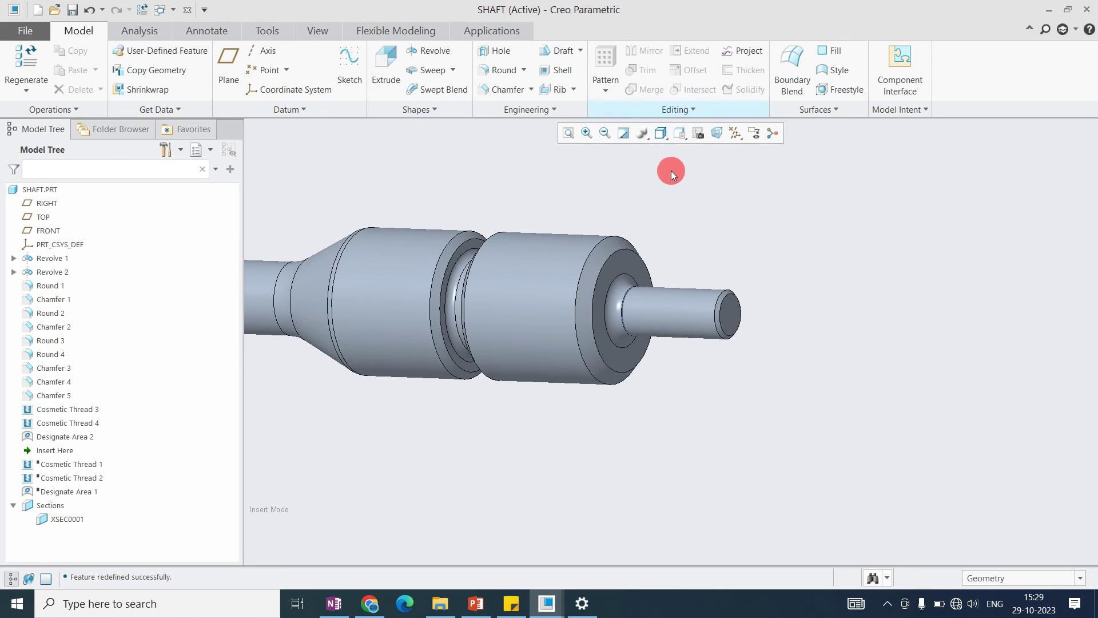
left_click(526, 114)
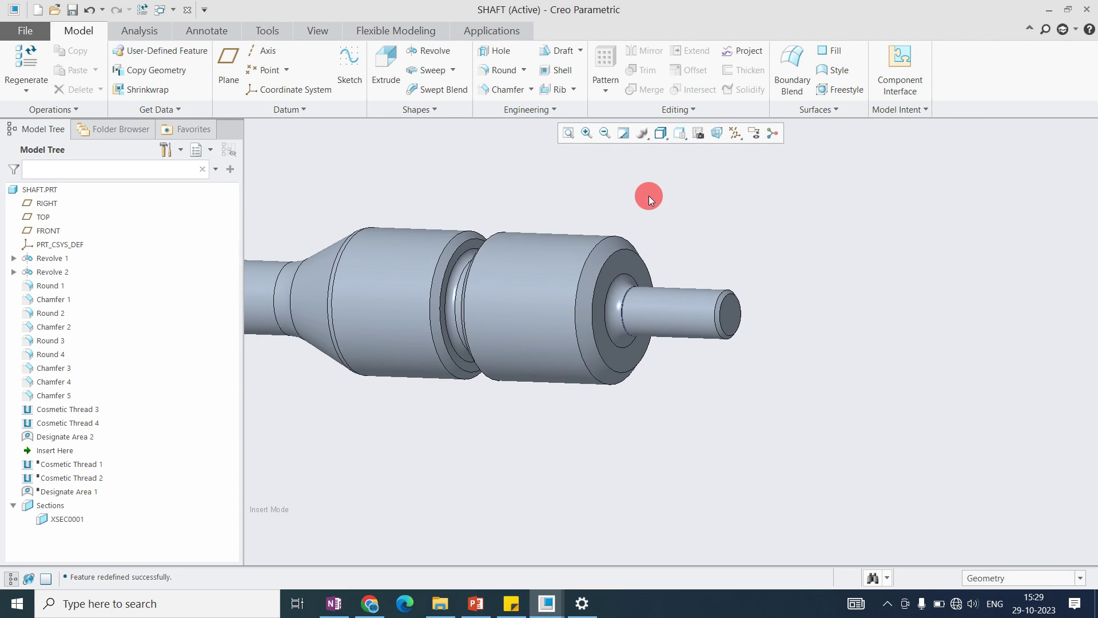
left_click(527, 109)
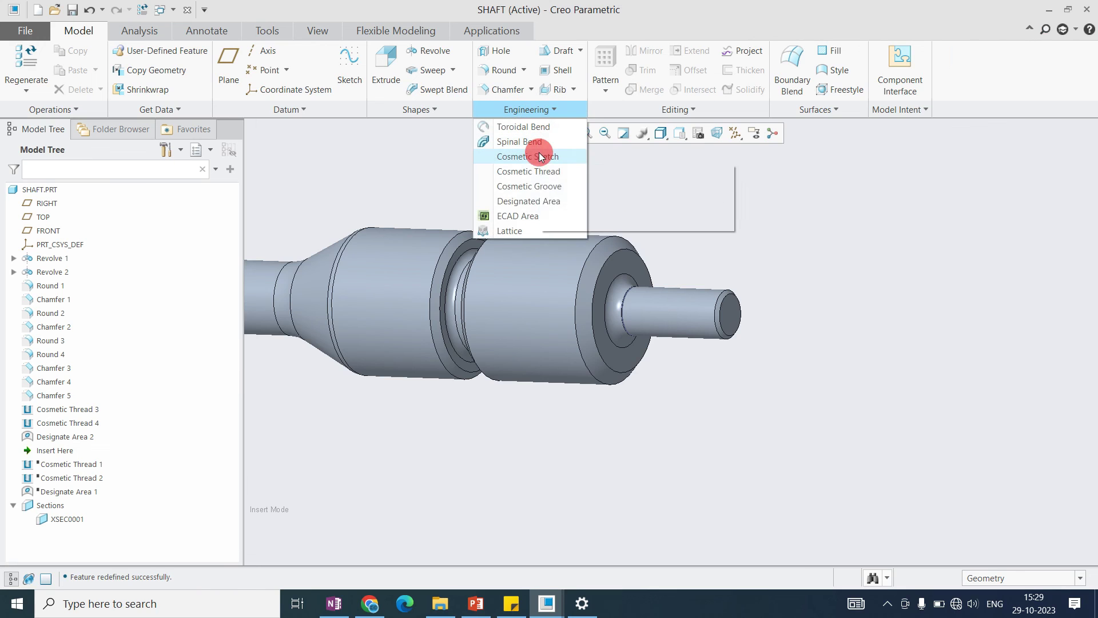
left_click(522, 107)
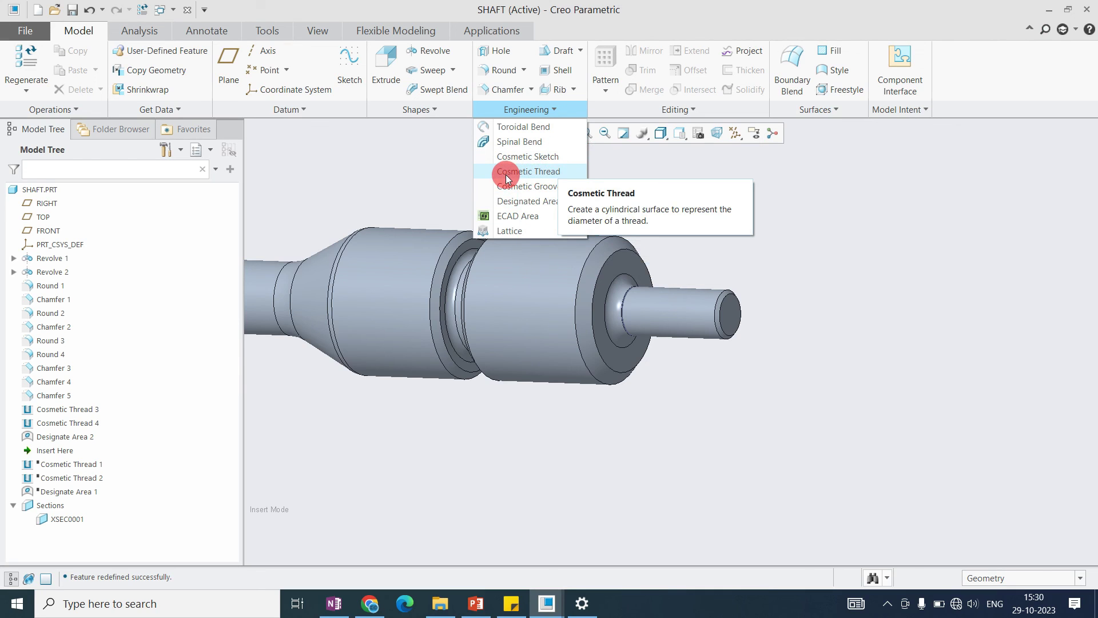
left_click(680, 195)
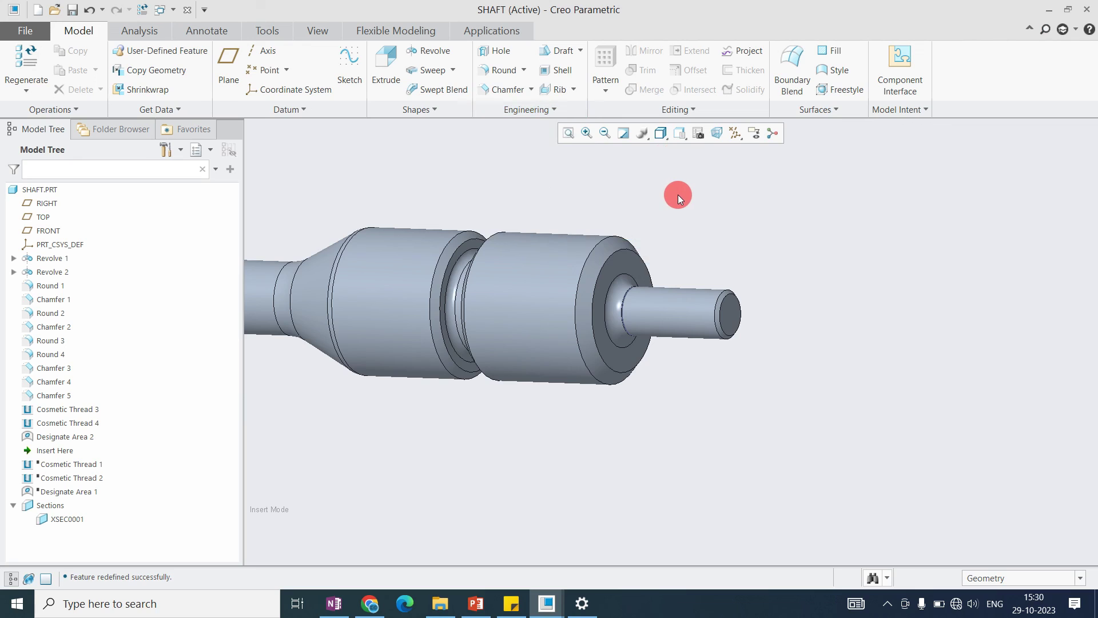